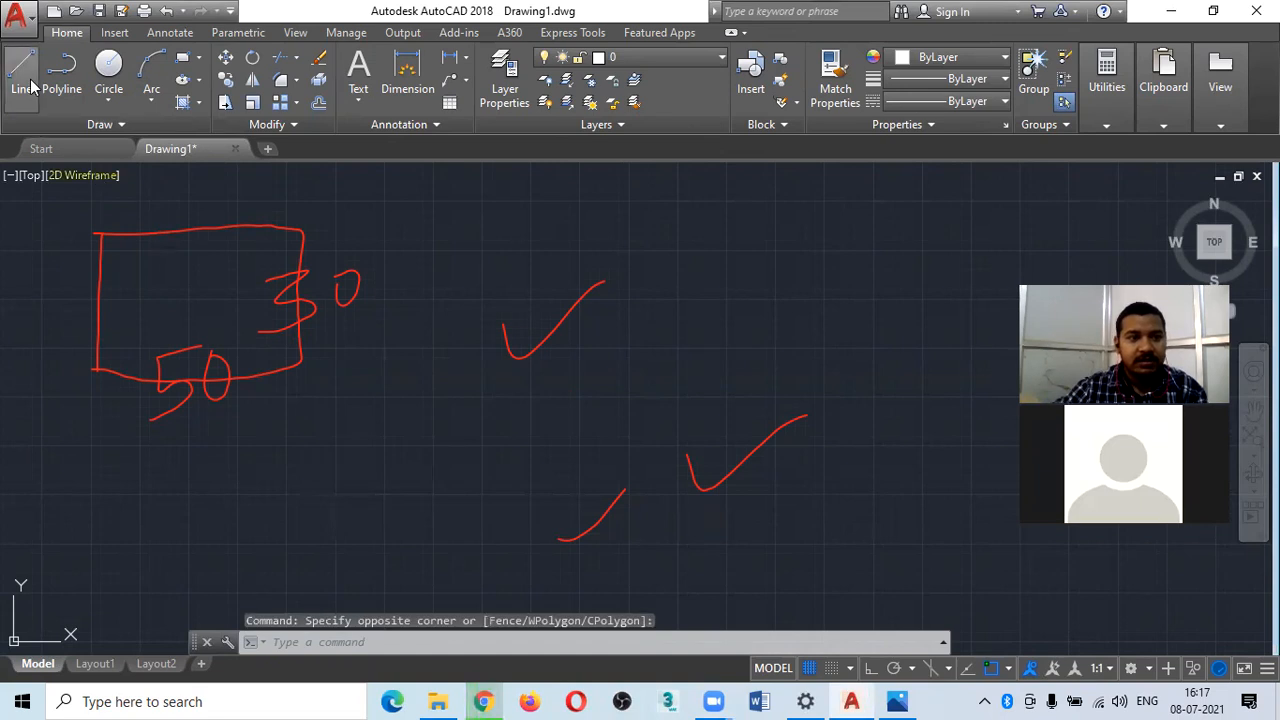
- Start a line in the drawing area and toggle the drawing grid off and back on twice
click(431, 465)
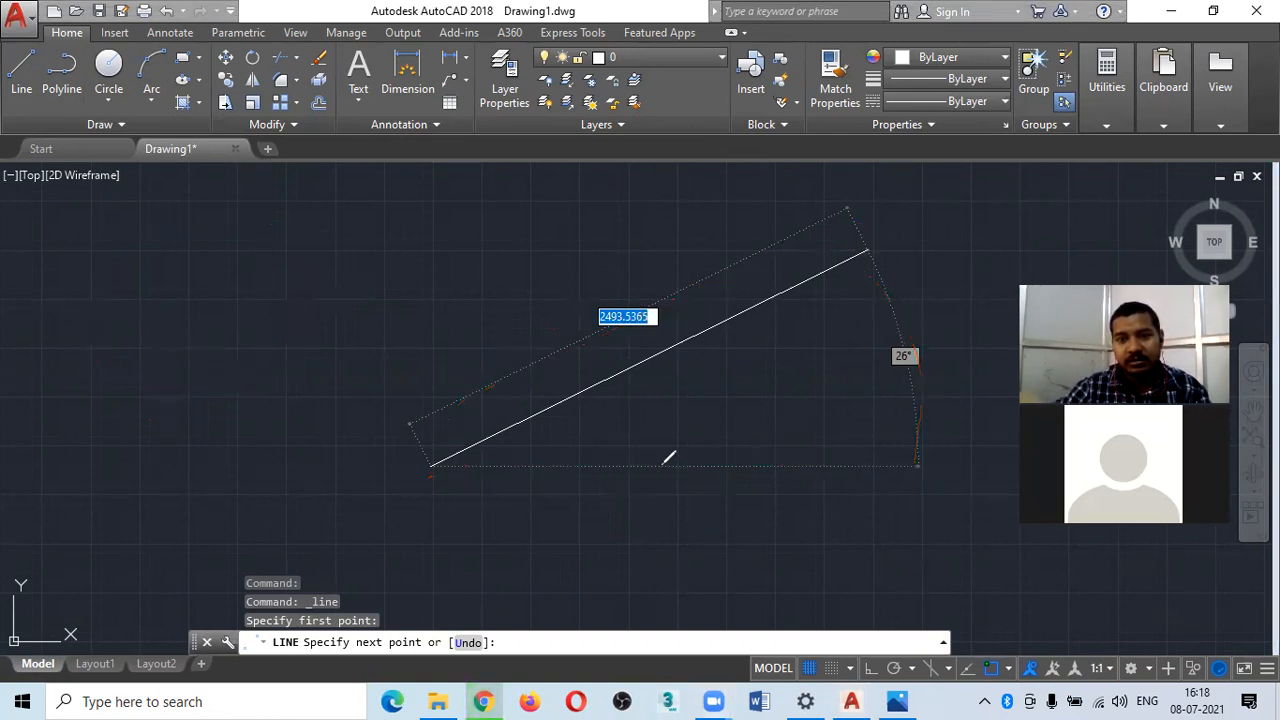
drag(436, 463, 818, 289)
drag(556, 361, 551, 372)
mouse_move(571, 305)
mouse_down()
mouse_move(565, 352)
mouse_move(587, 360)
mouse_up()
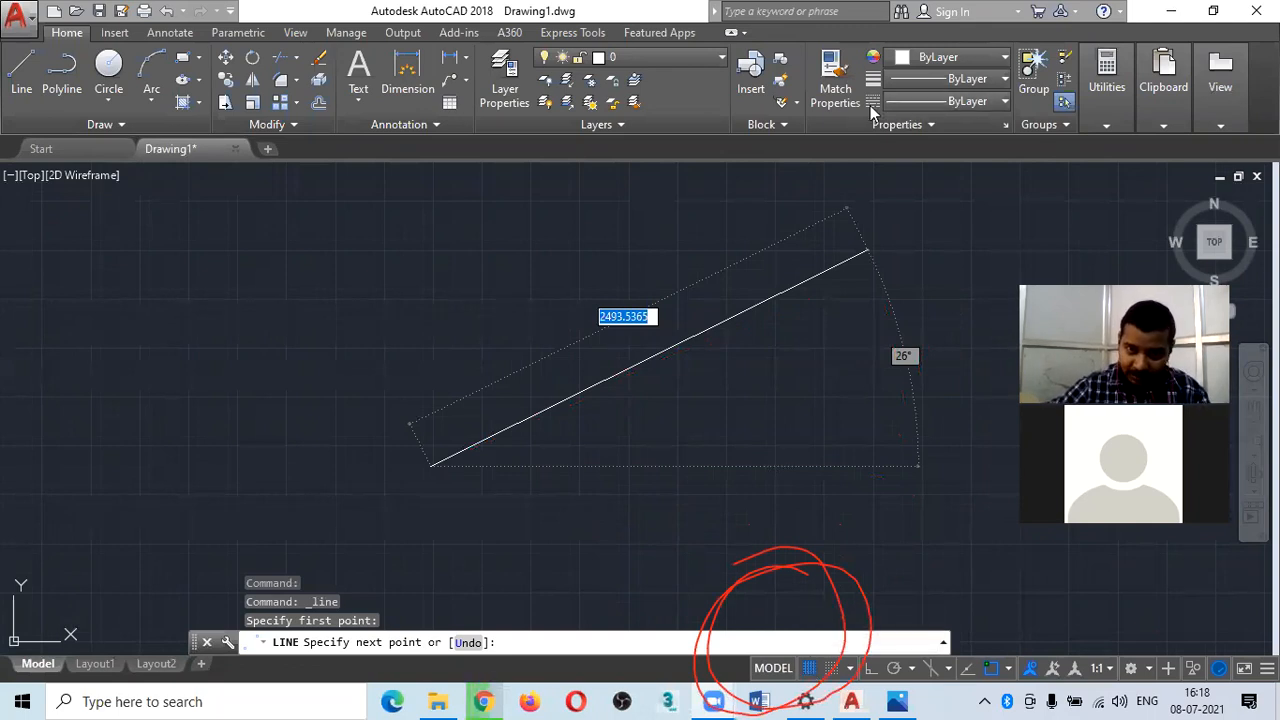
click(810, 668)
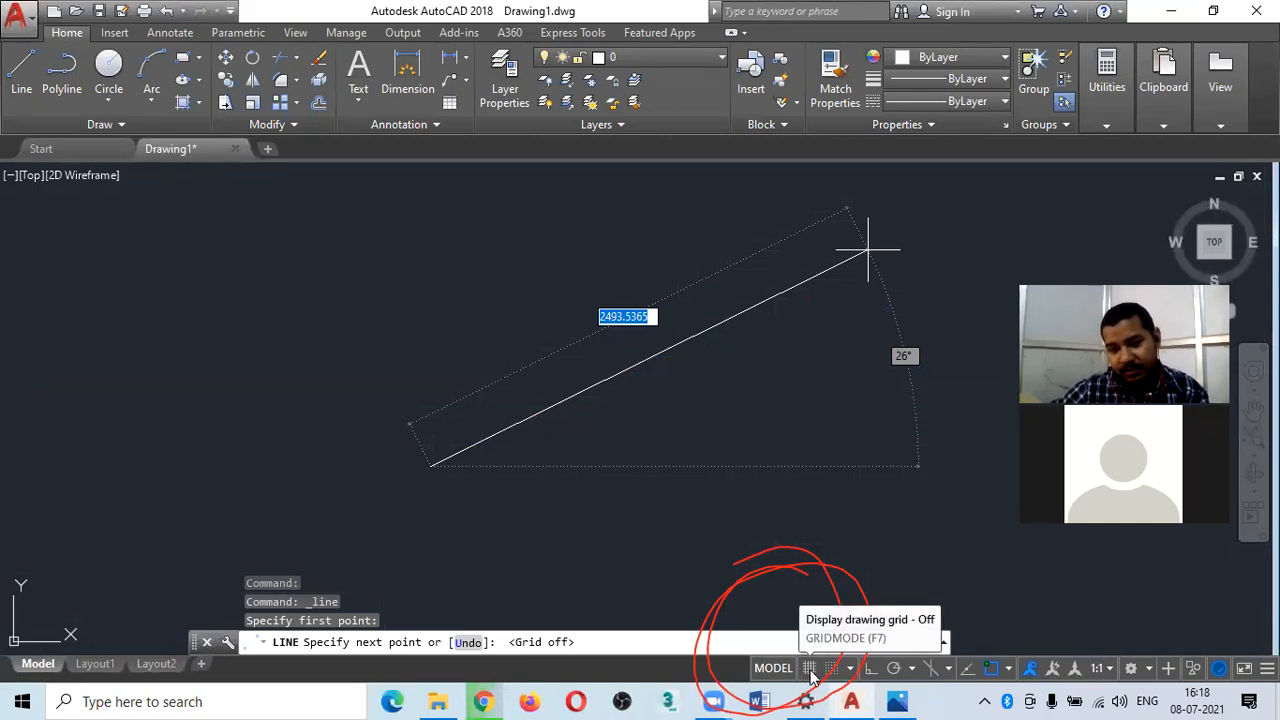
click(810, 670)
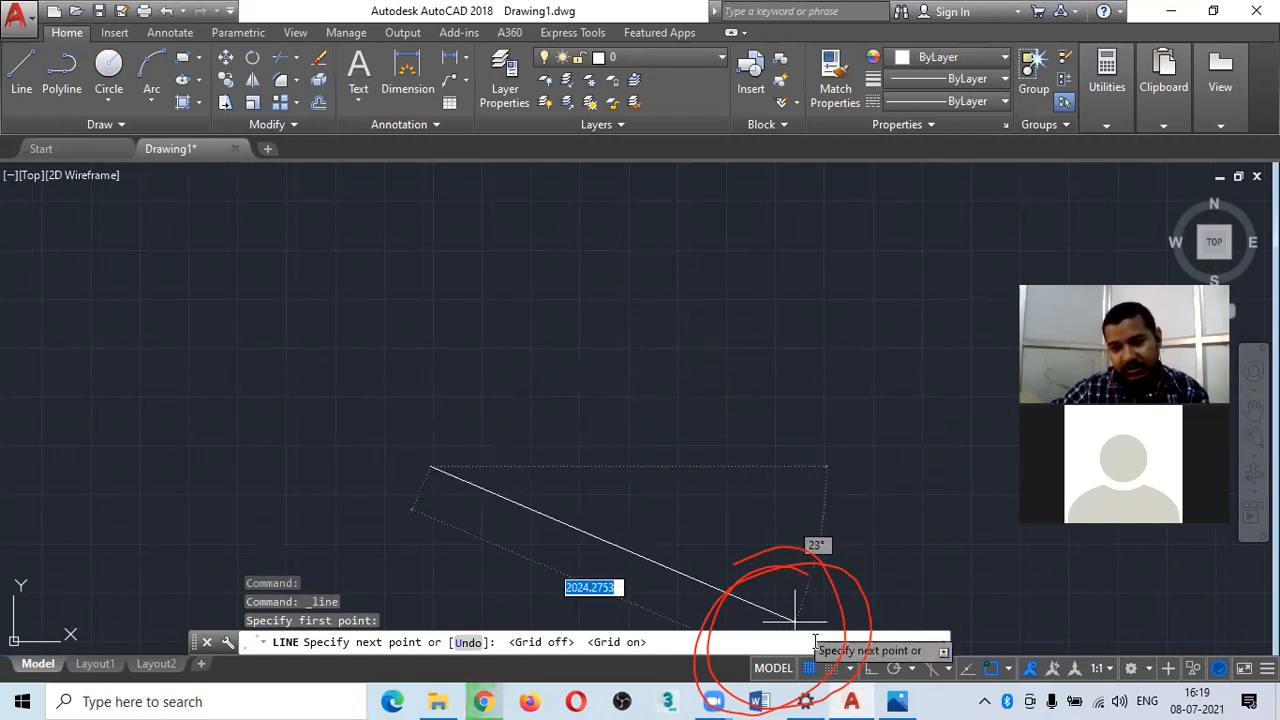
click(810, 668)
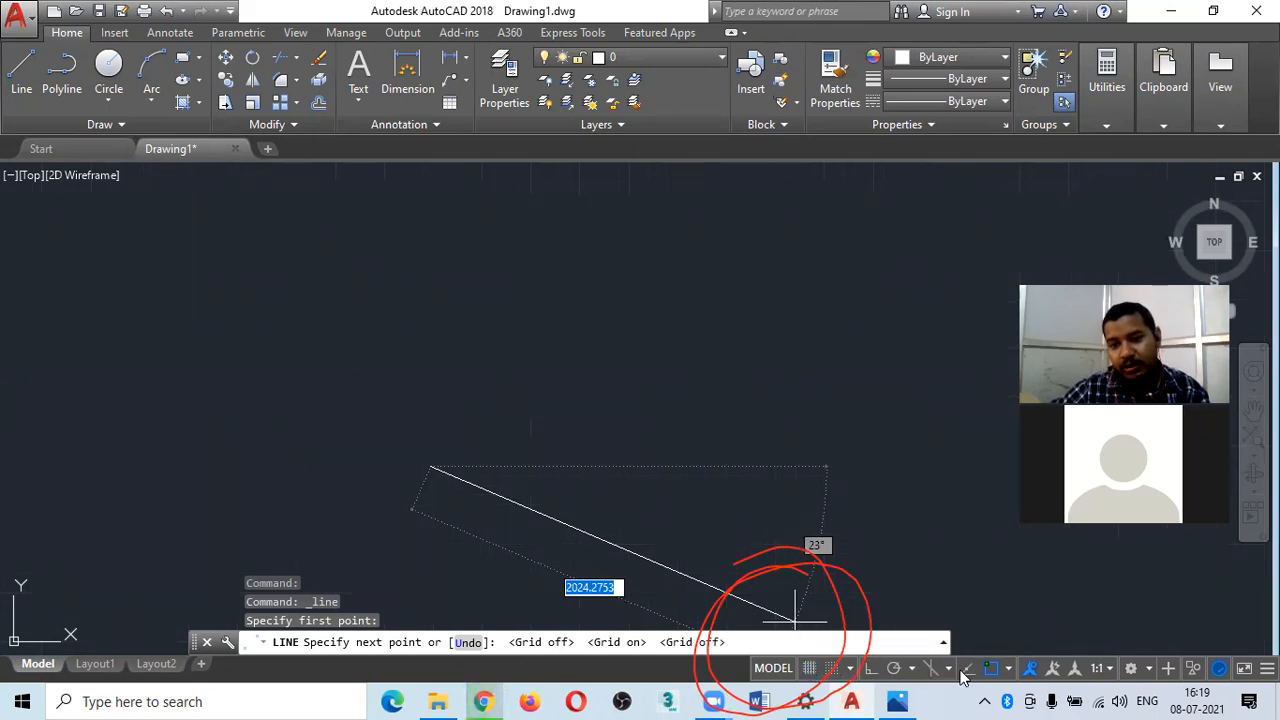
click(811, 669)
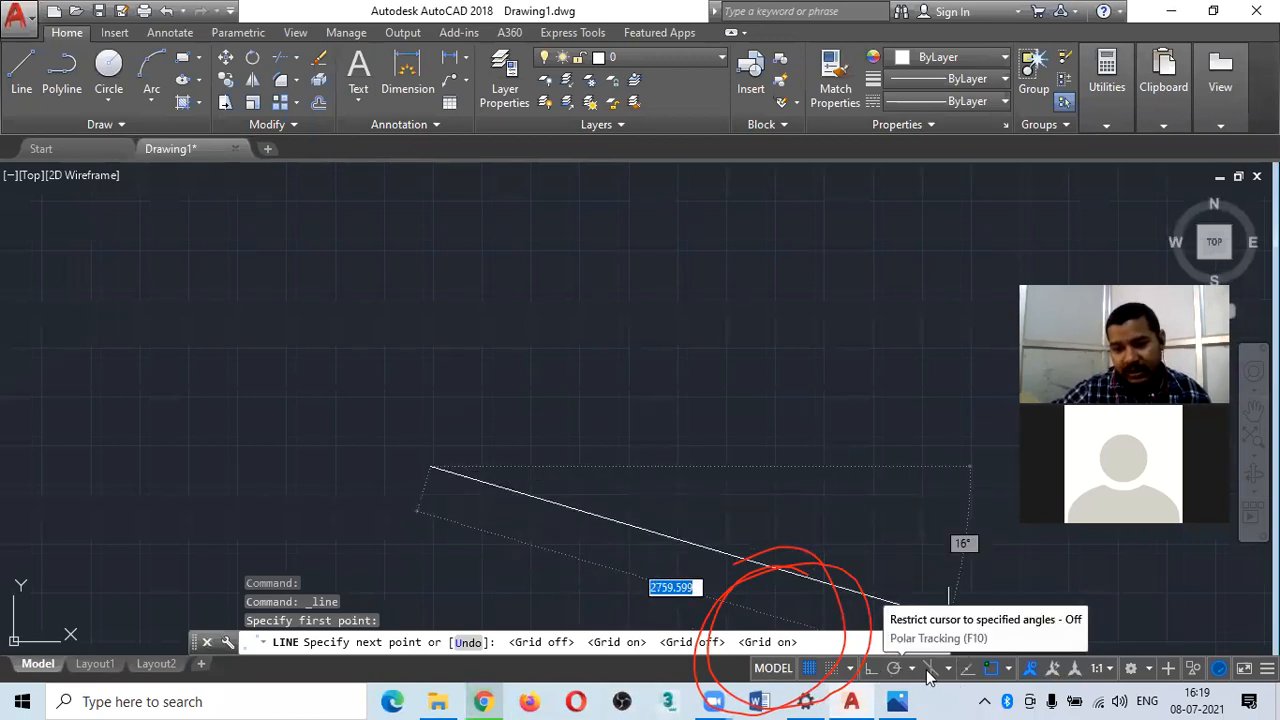
right_click(989, 670)
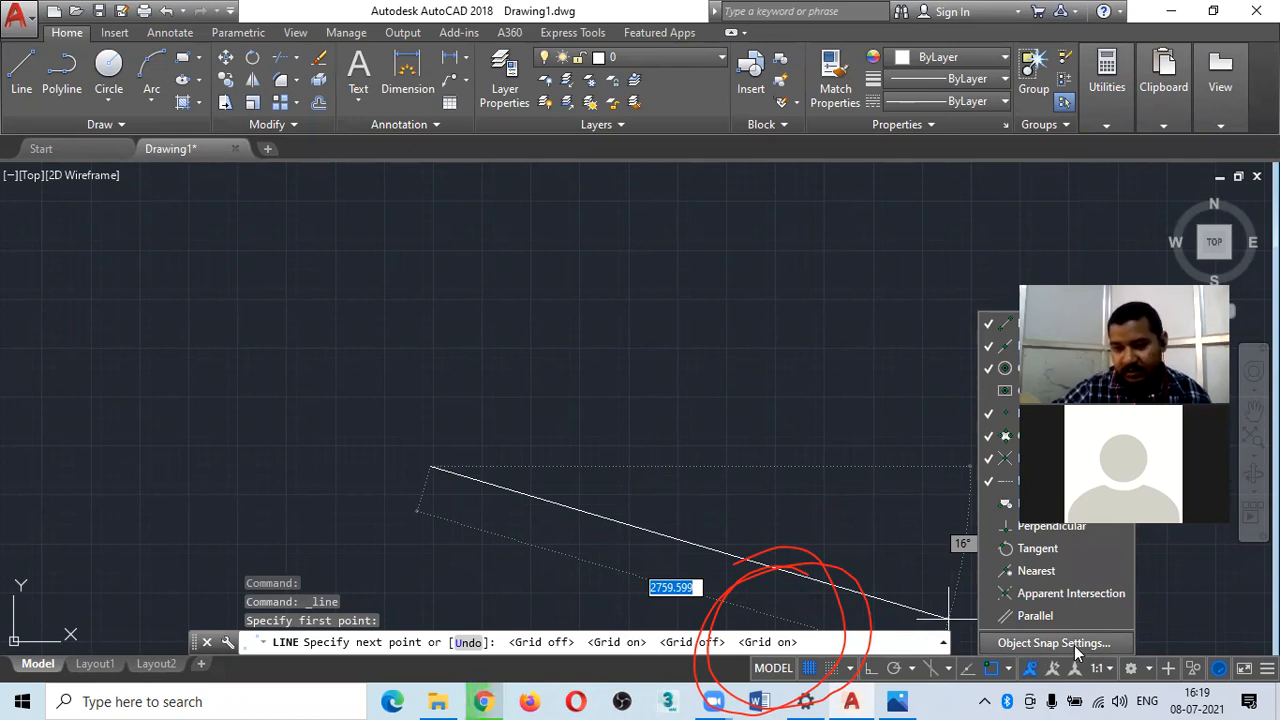
click(872, 677)
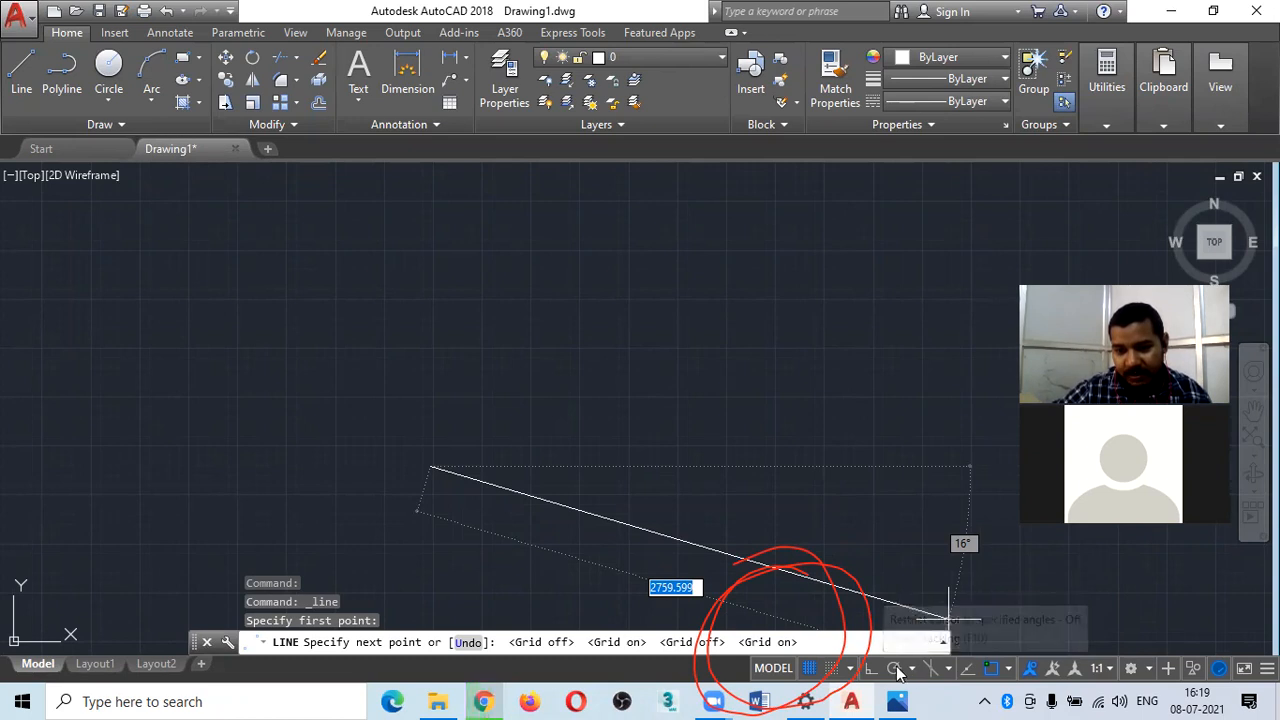
click(911, 668)
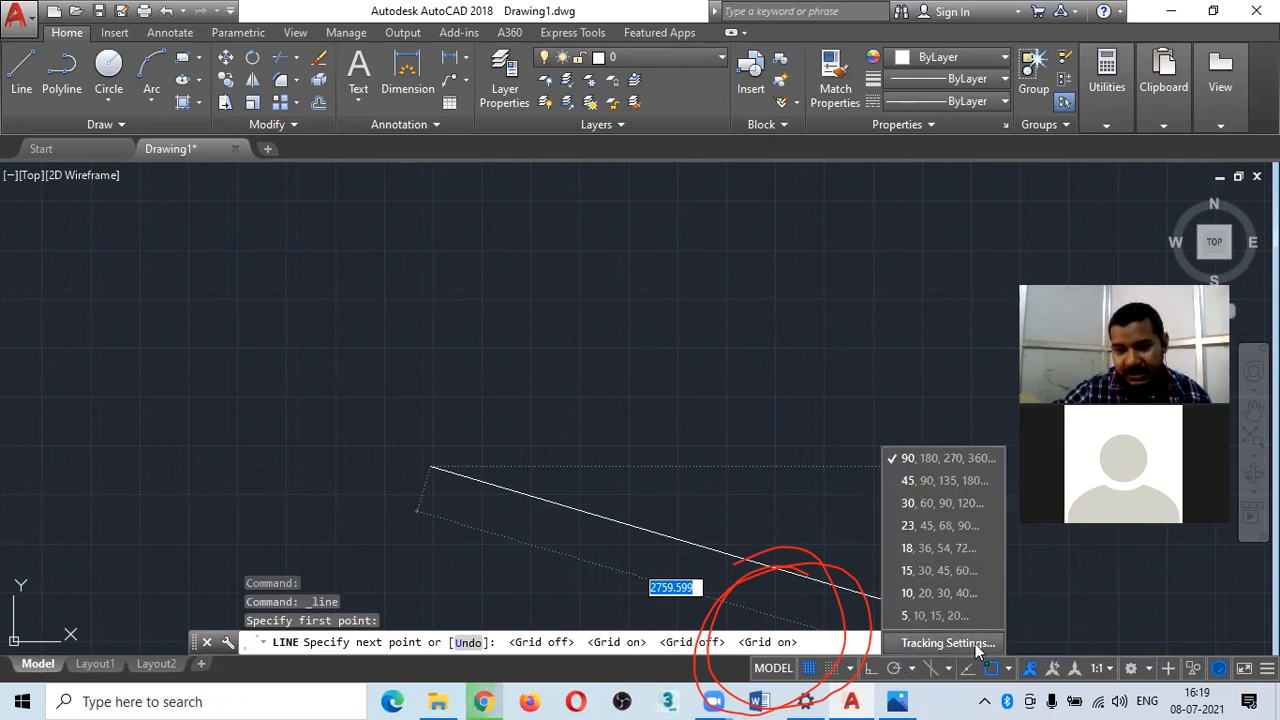
click(815, 671)
right_click(815, 671)
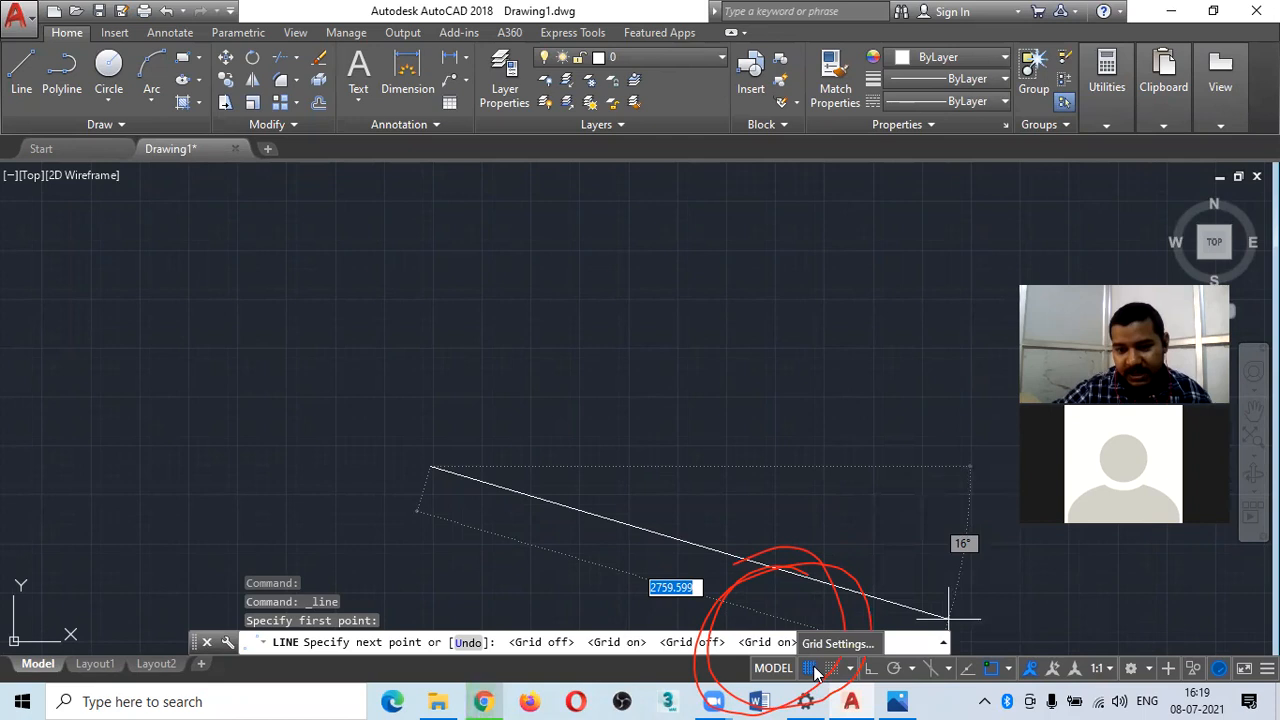
- Turn off Enable Dimension Input where possible in the Dynamic Input drafting settings, and cancel the unfinished line
right_click(830, 672)
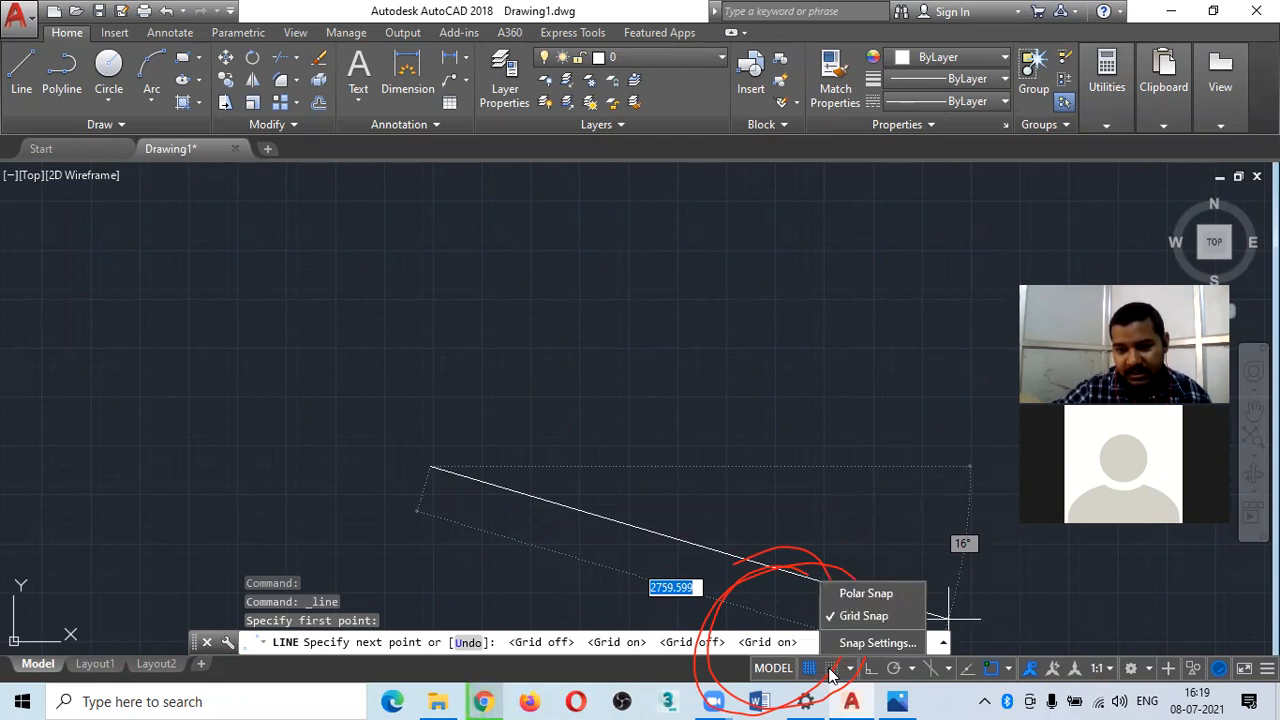
click(887, 645)
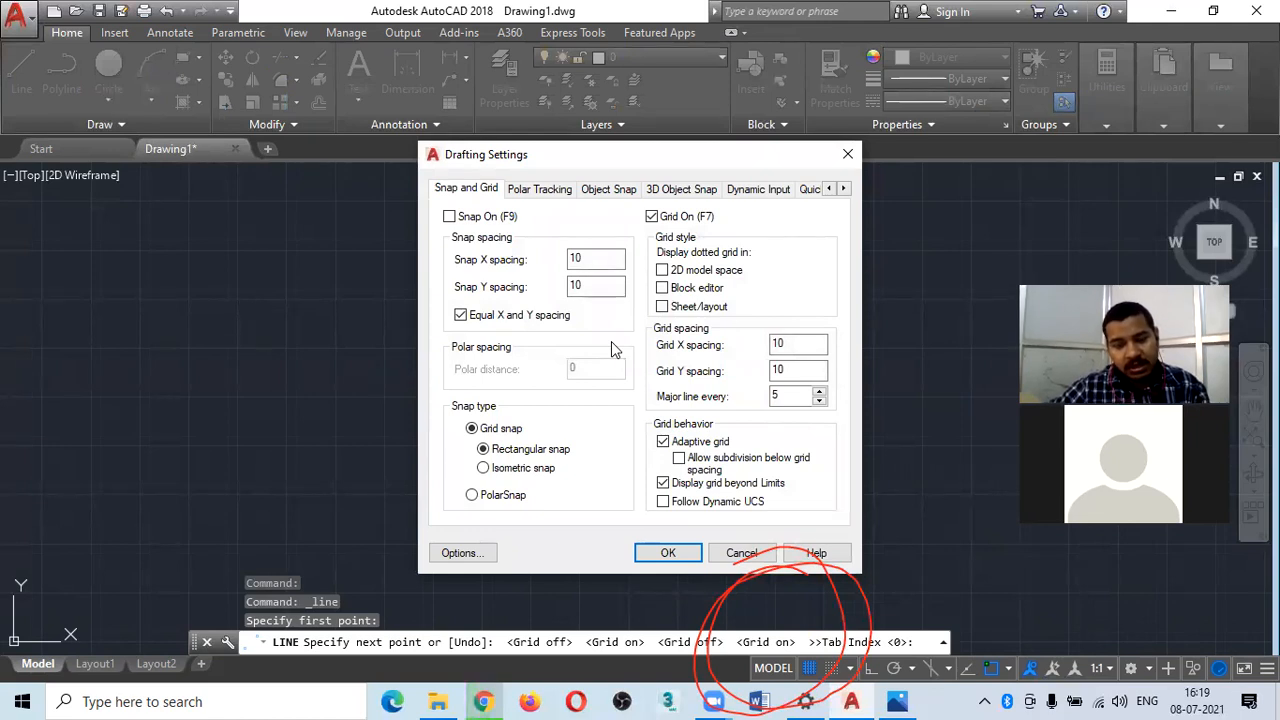
click(766, 196)
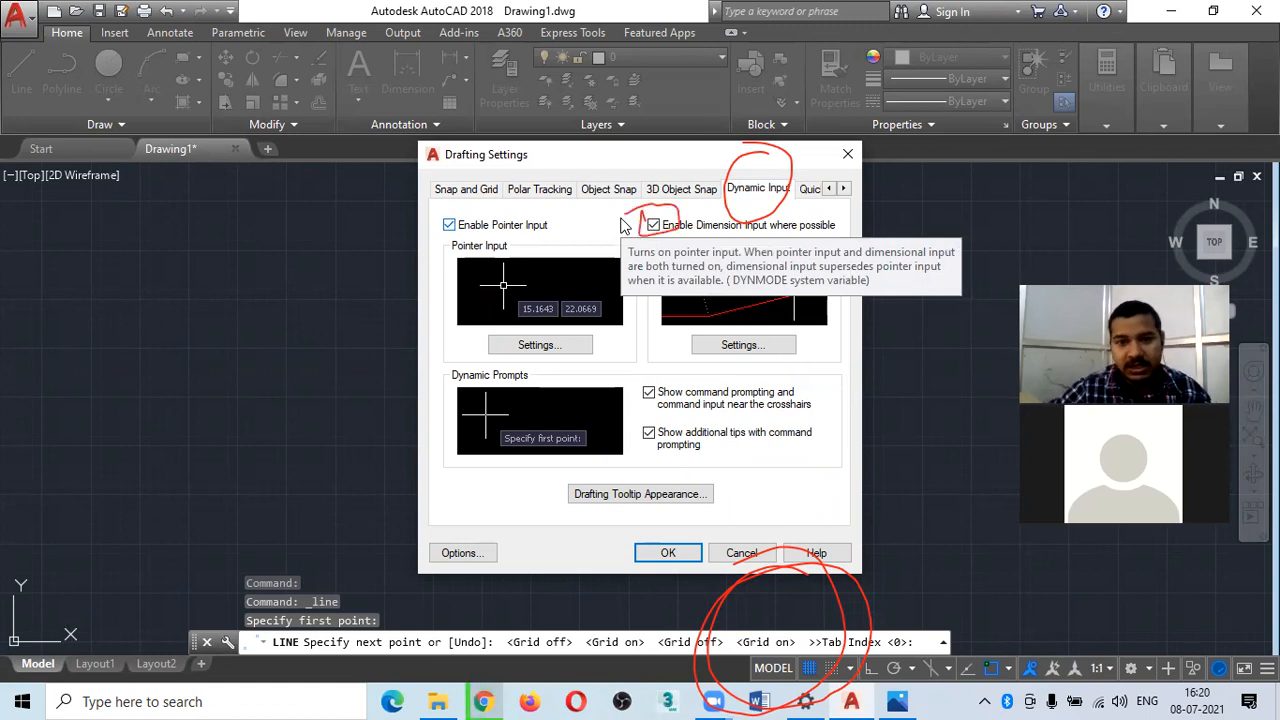
click(652, 225)
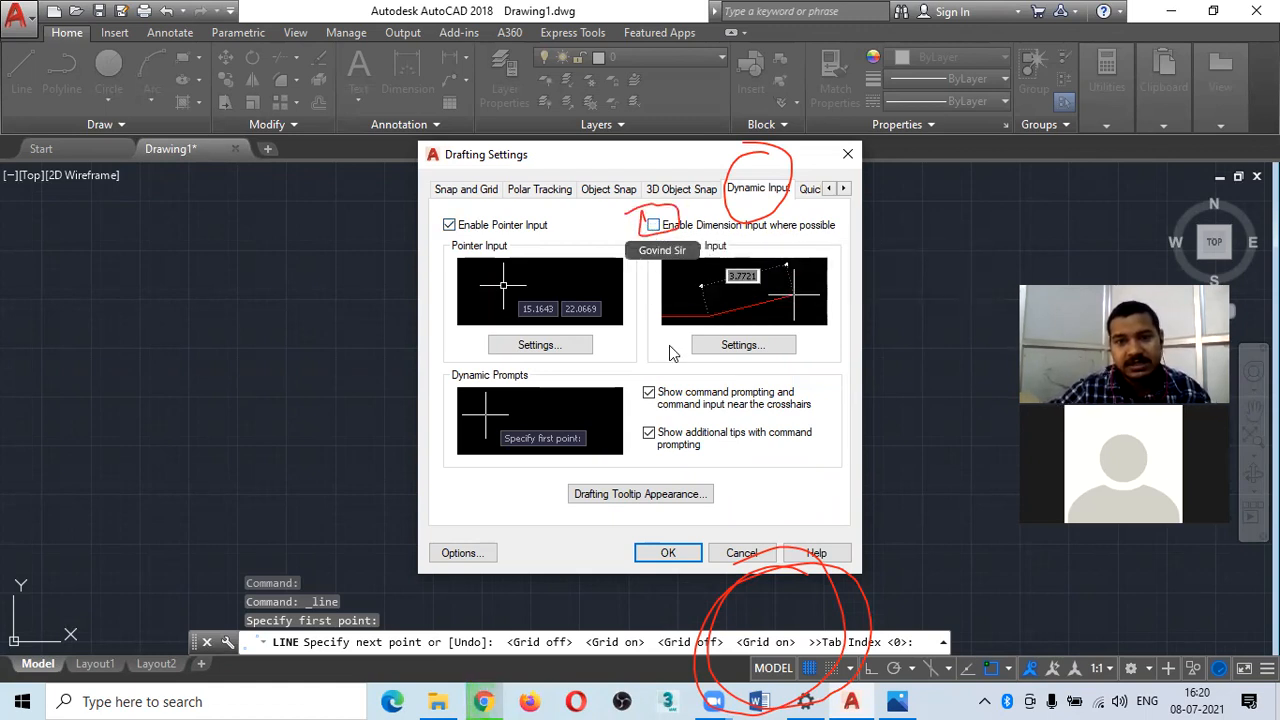
click(668, 554)
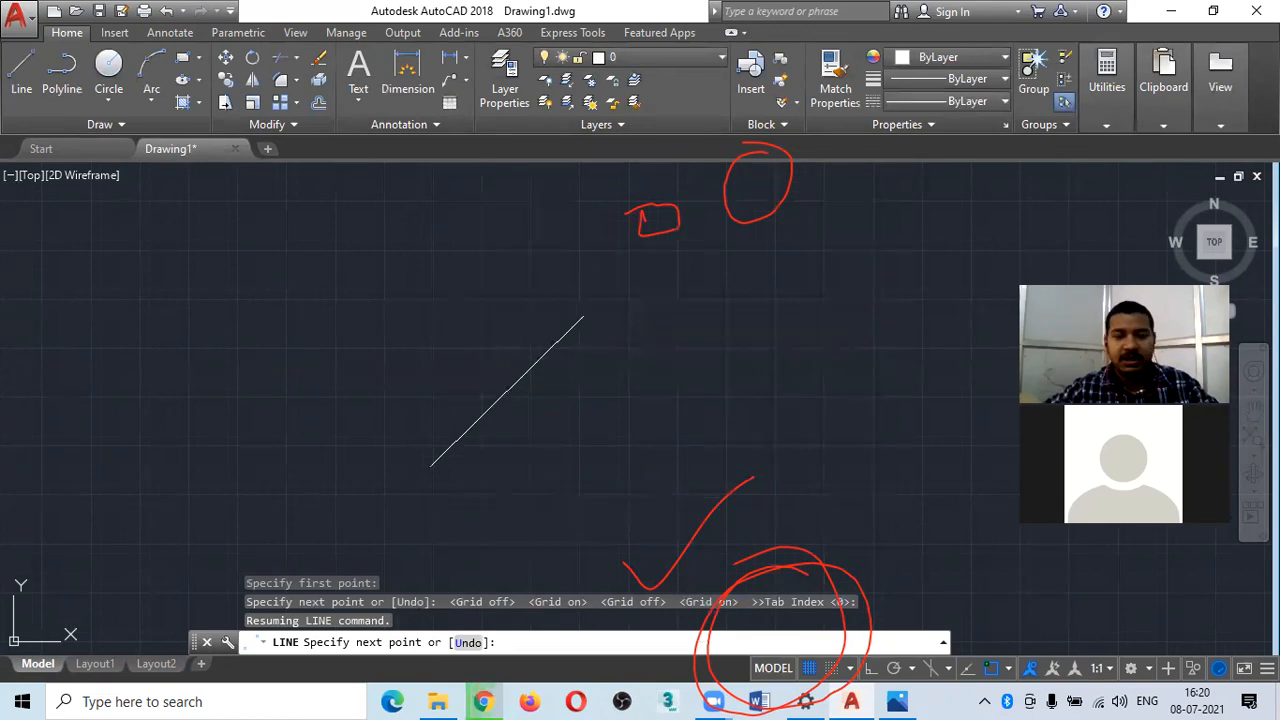
key(Escape)
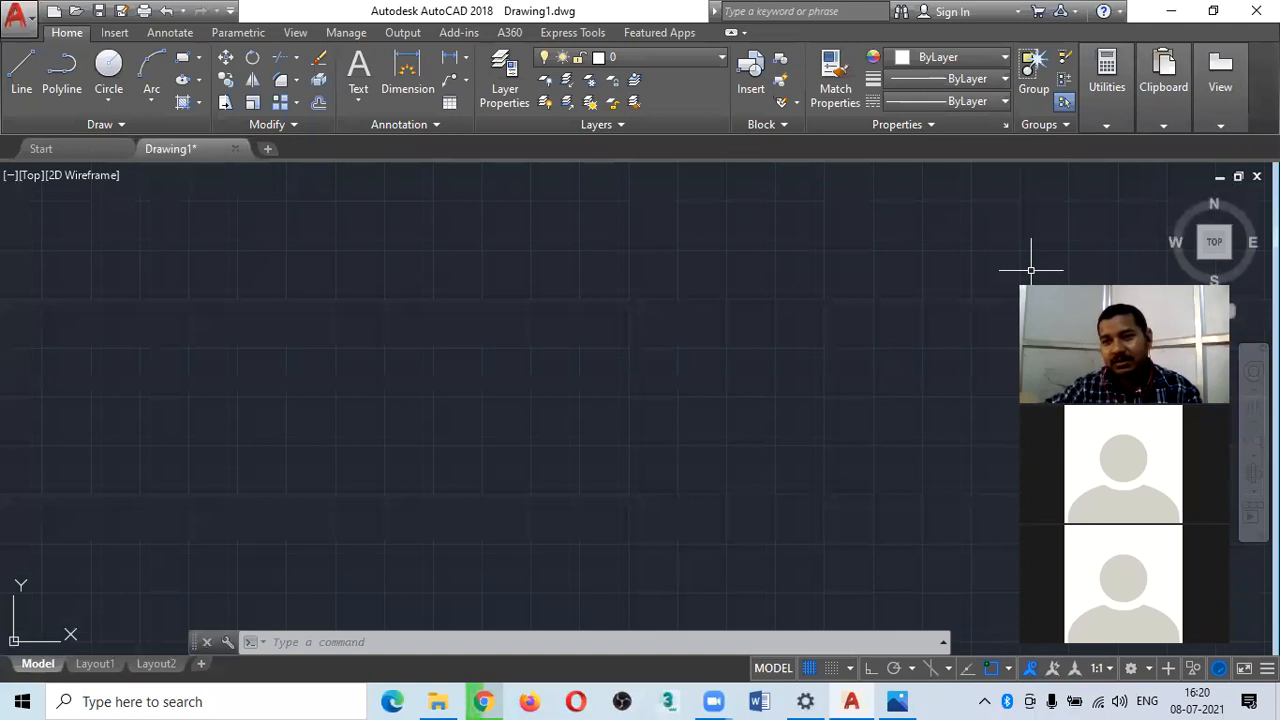
drag(1124, 273, 1169, 258)
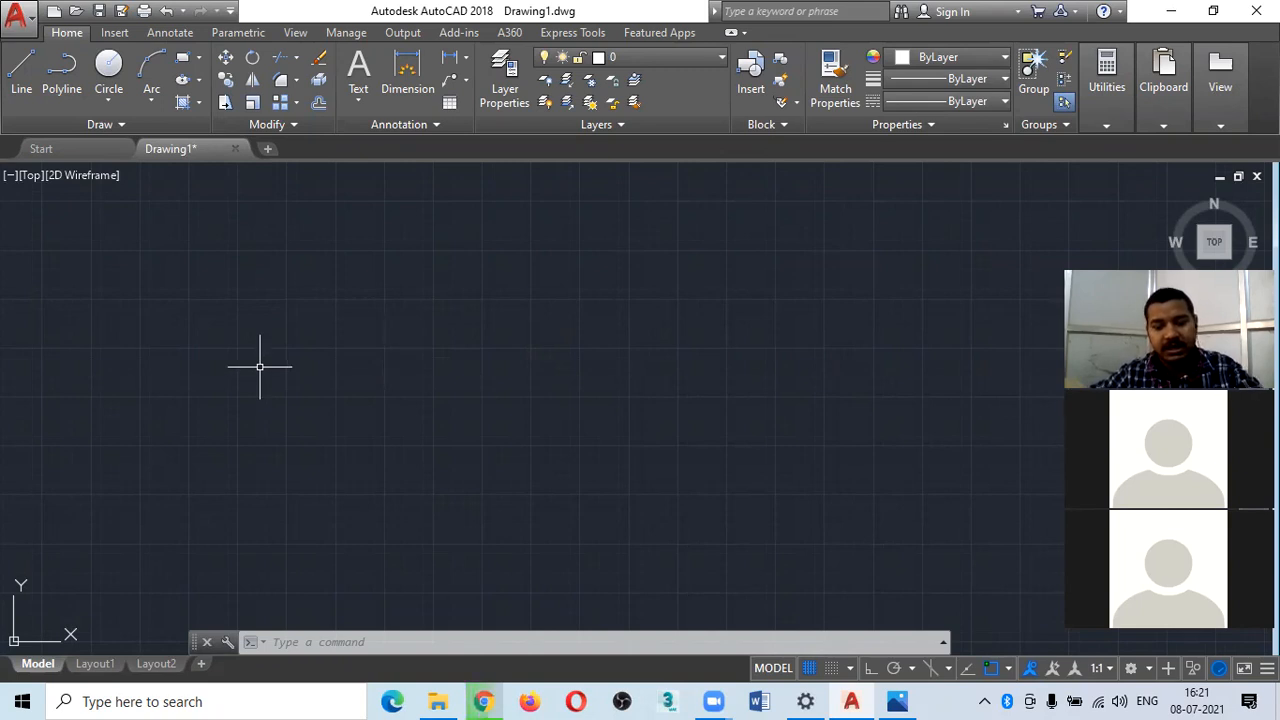
- Set the insertion scale in the drawing units to Millimeters
text(UN)
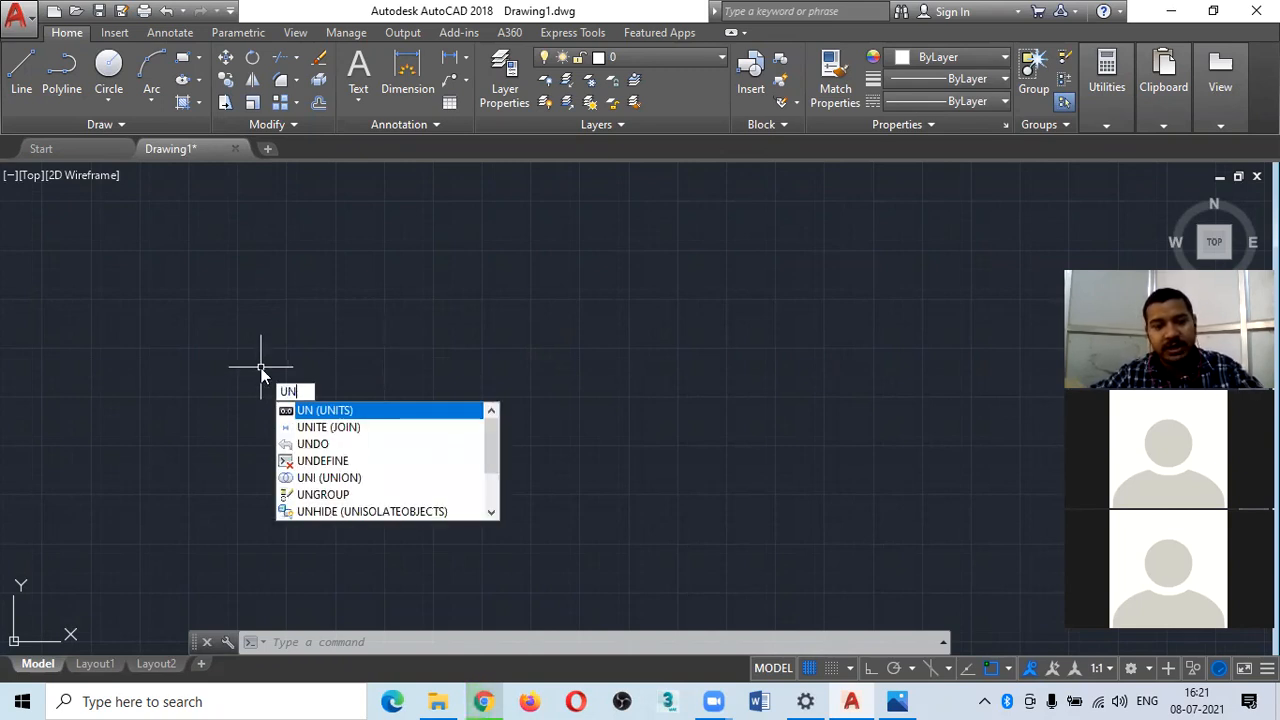
key(Return)
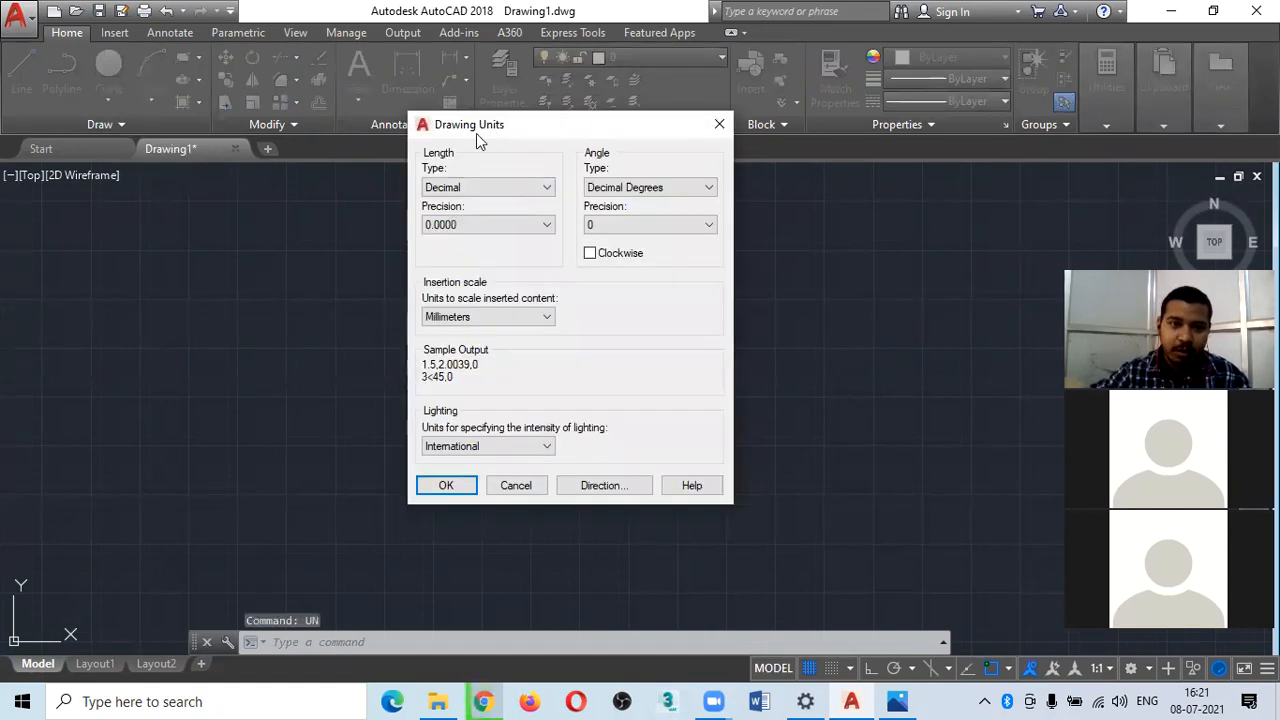
drag(476, 133, 548, 212)
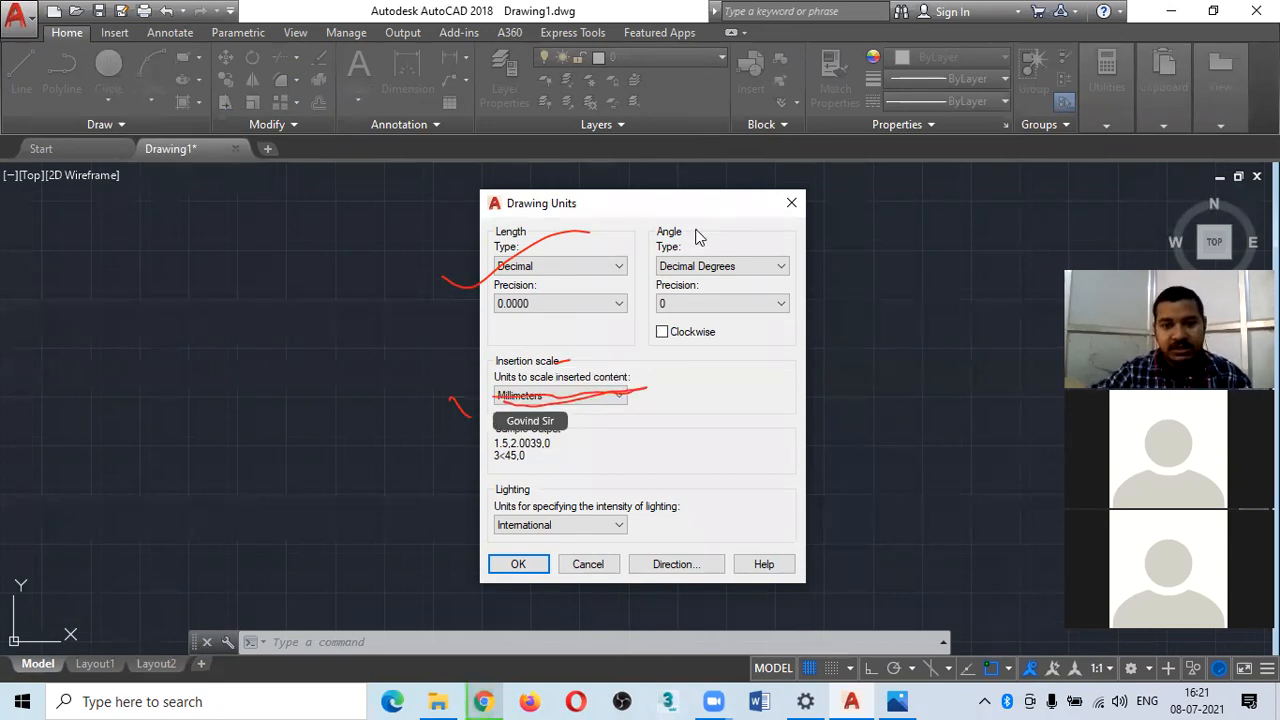
click(545, 397)
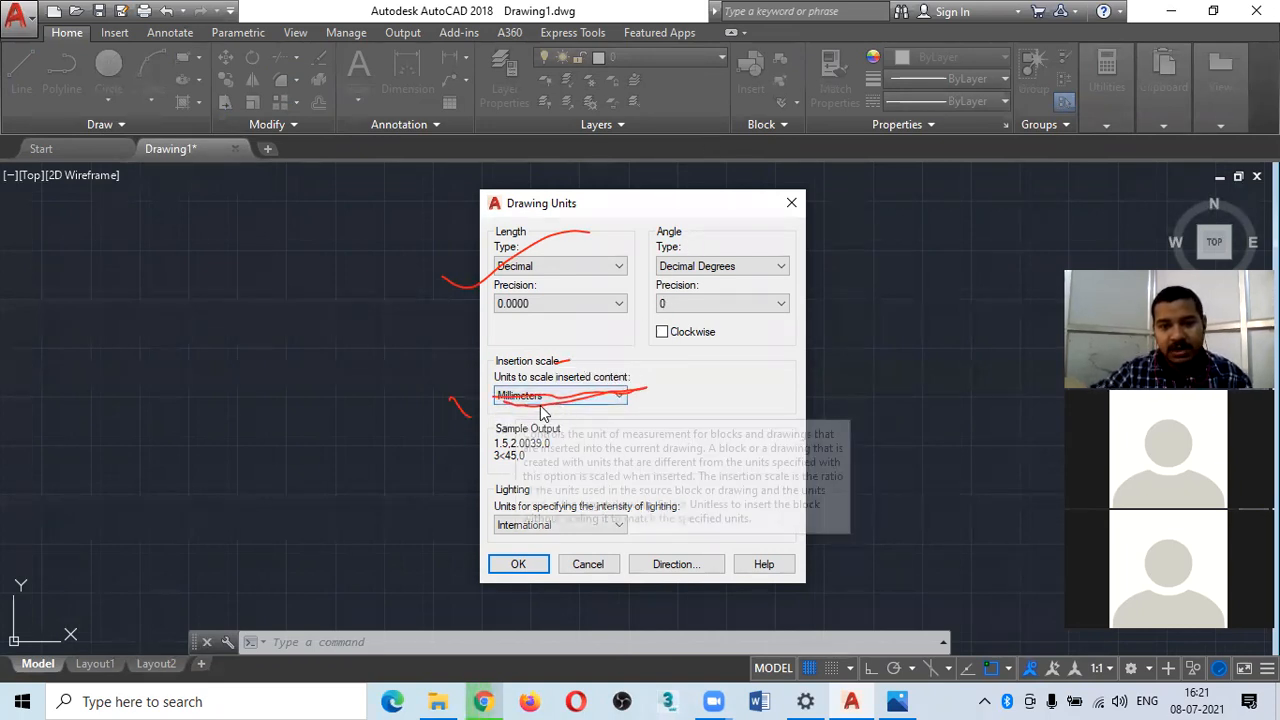
click(619, 397)
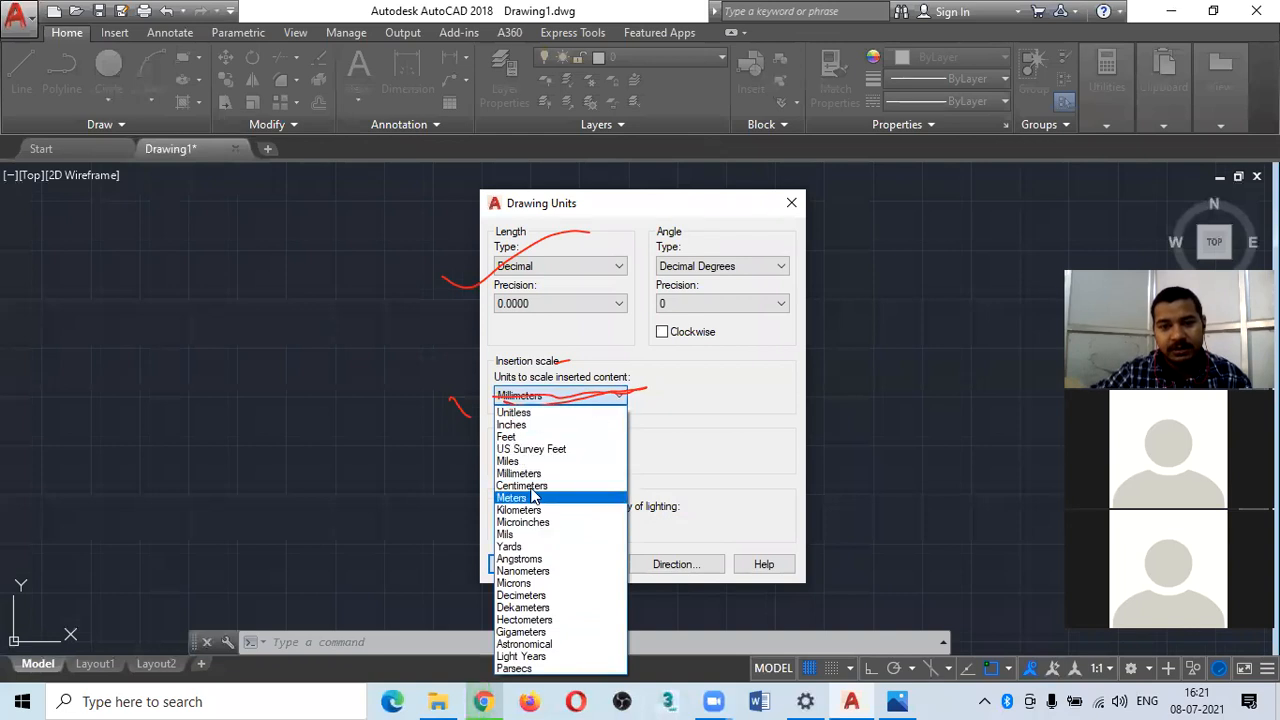
click(560, 474)
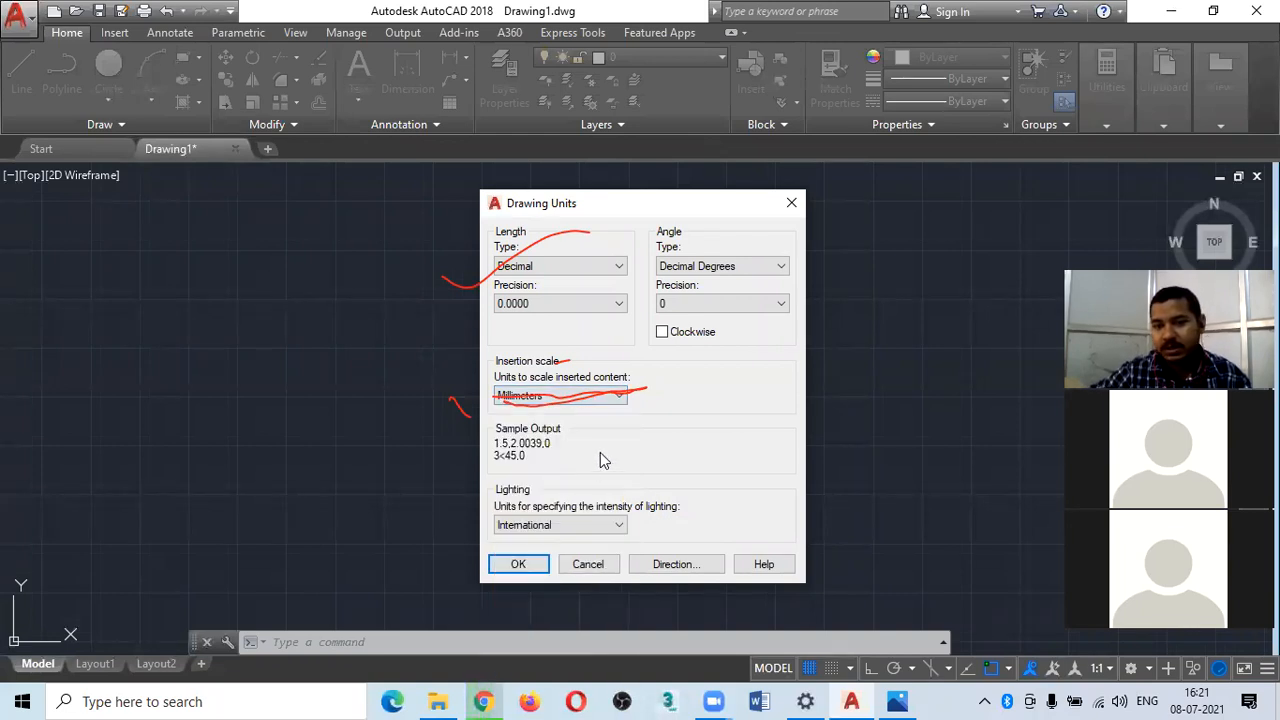
click(527, 567)
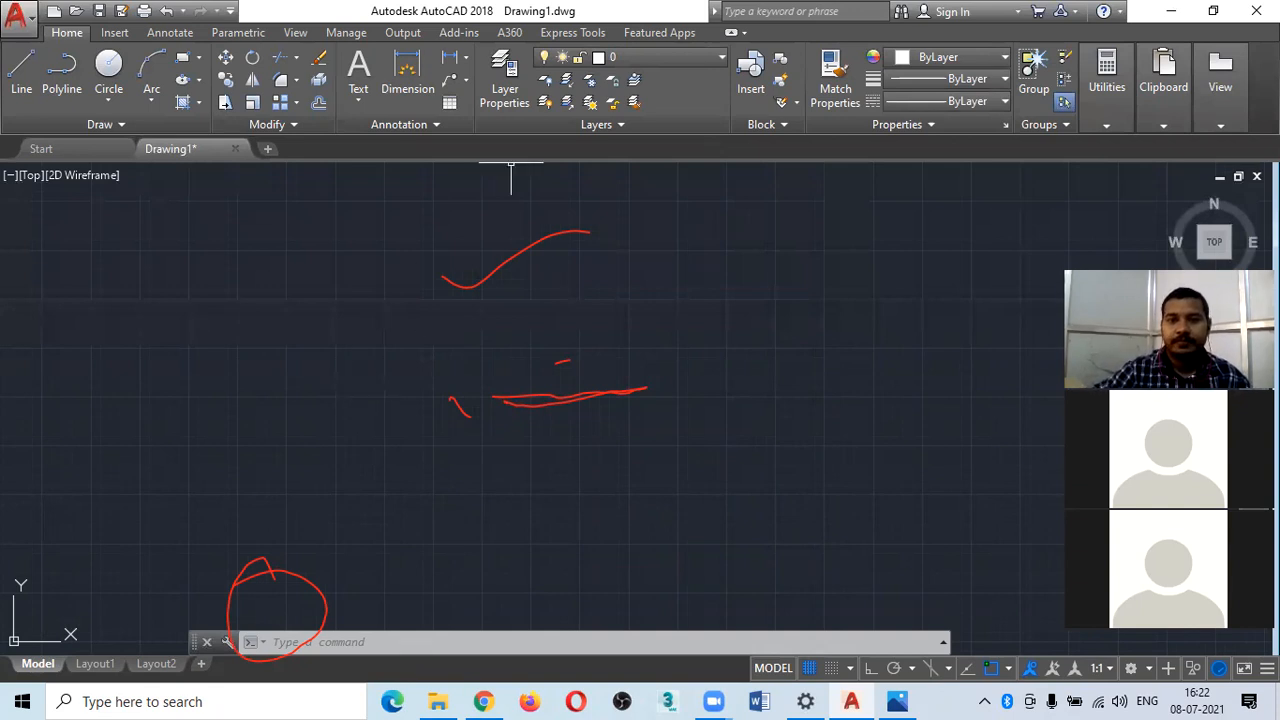
click(886, 105)
click(453, 160)
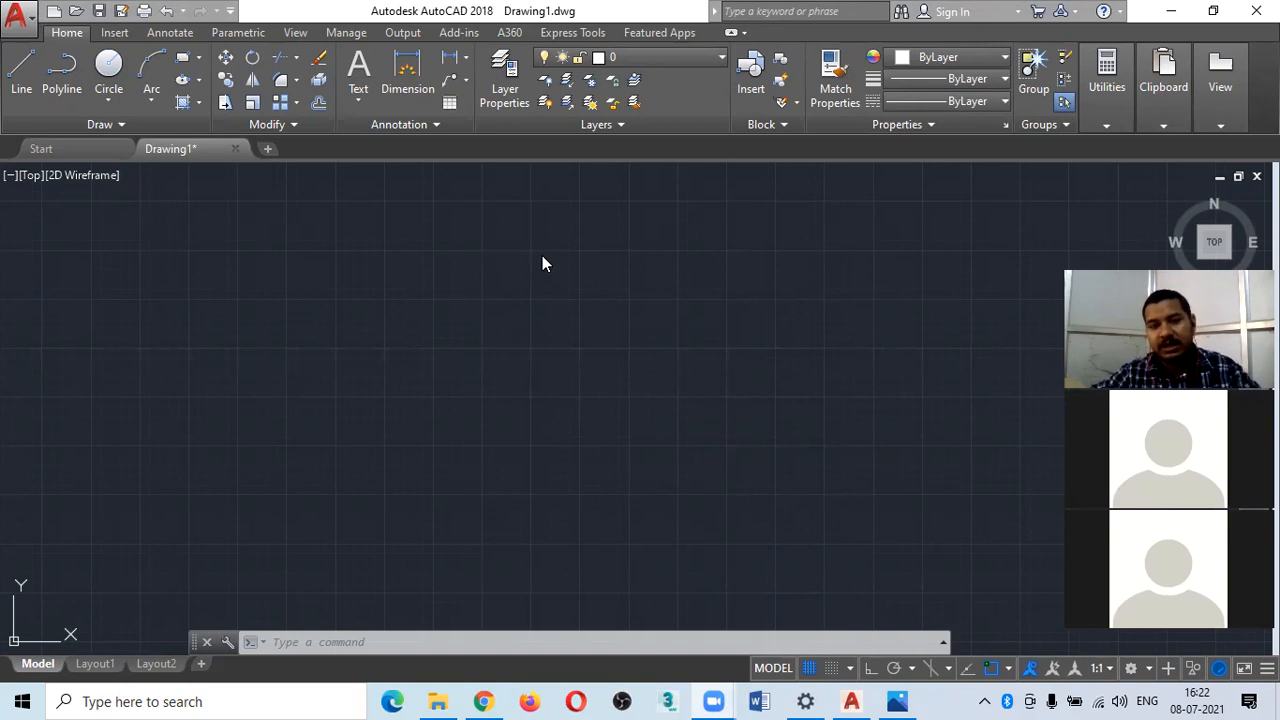
- Set the model space limits with the lower left corner at 0,0 and the upper right corner at 100,100
click(474, 306)
text(LI)
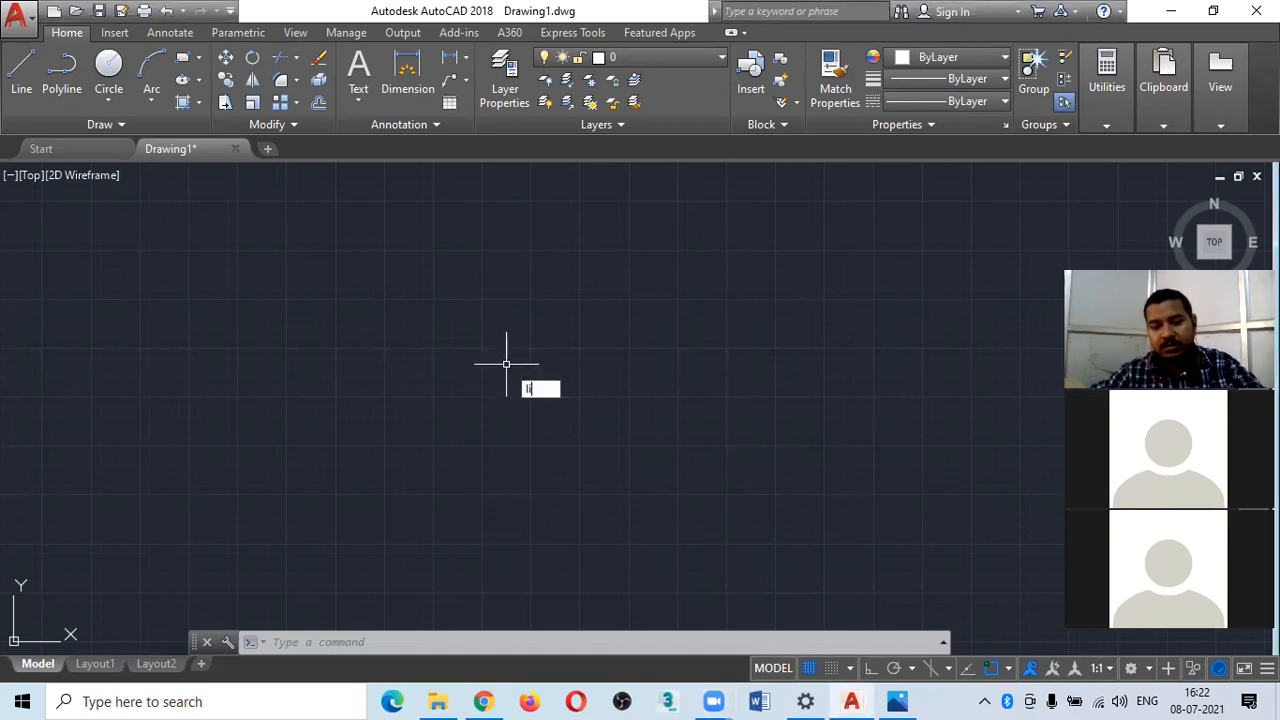
text(M)
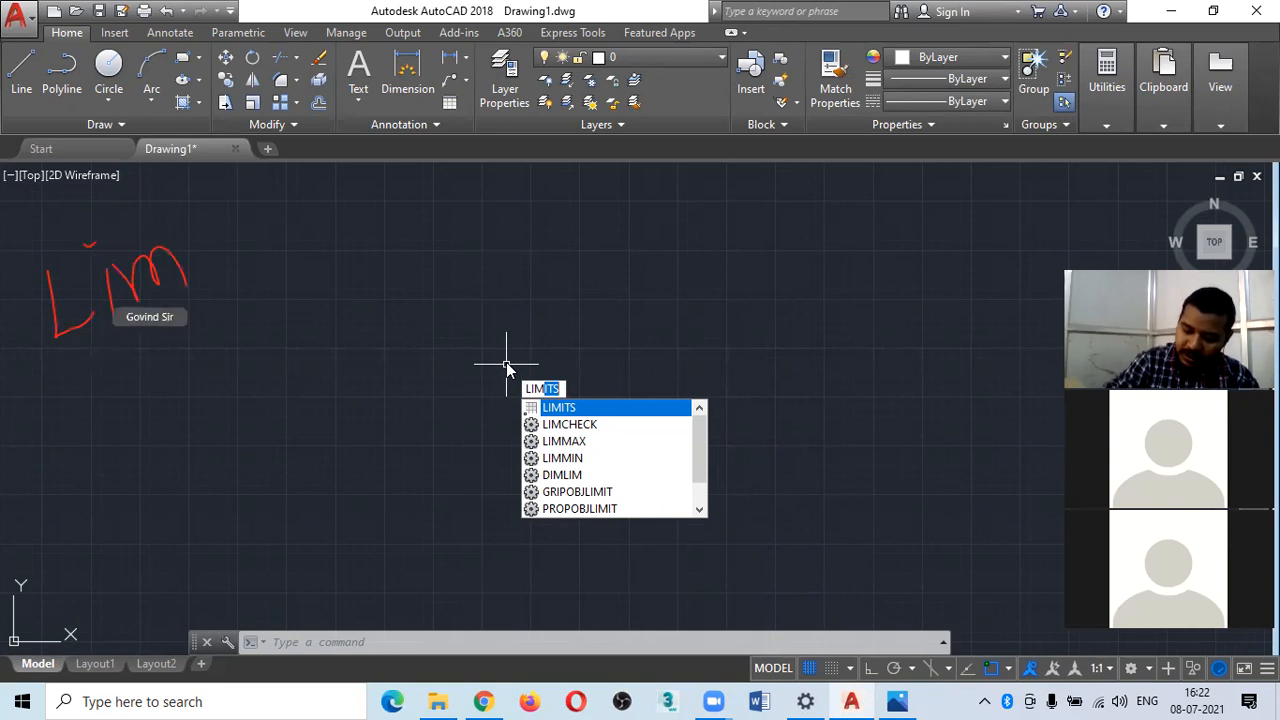
key(Return)
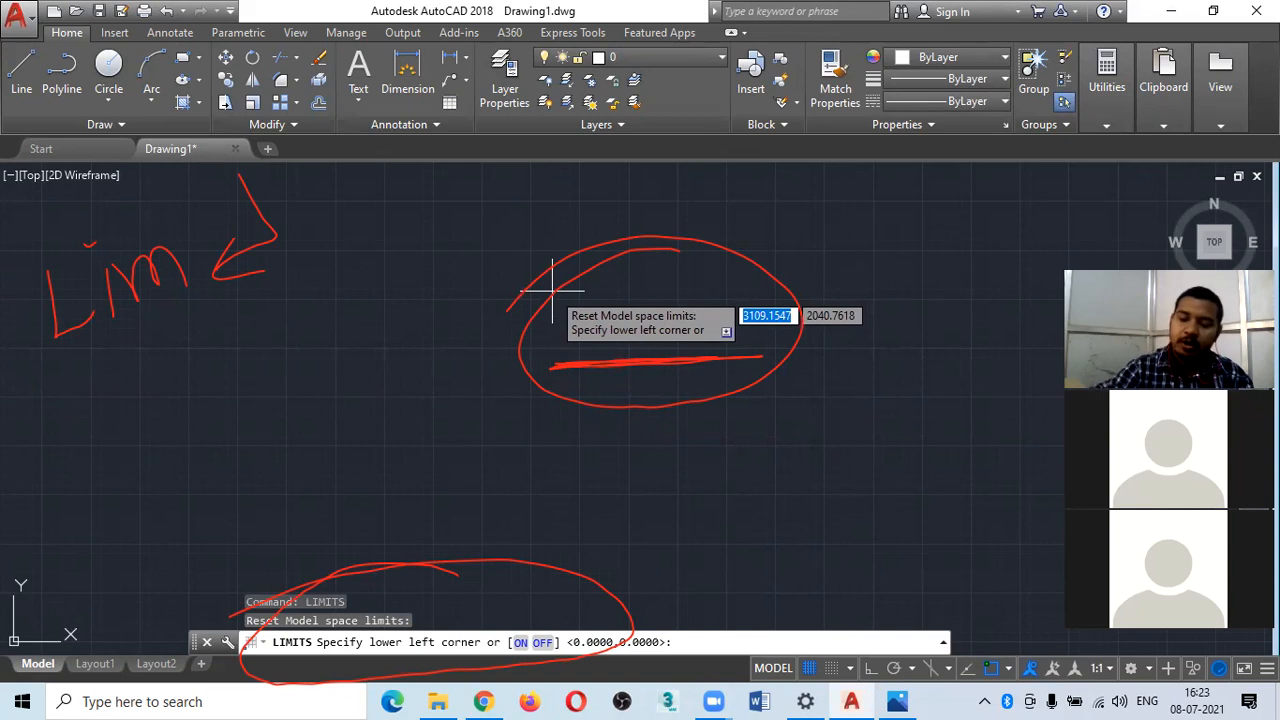
text(0)
key(Tab)
text(0)
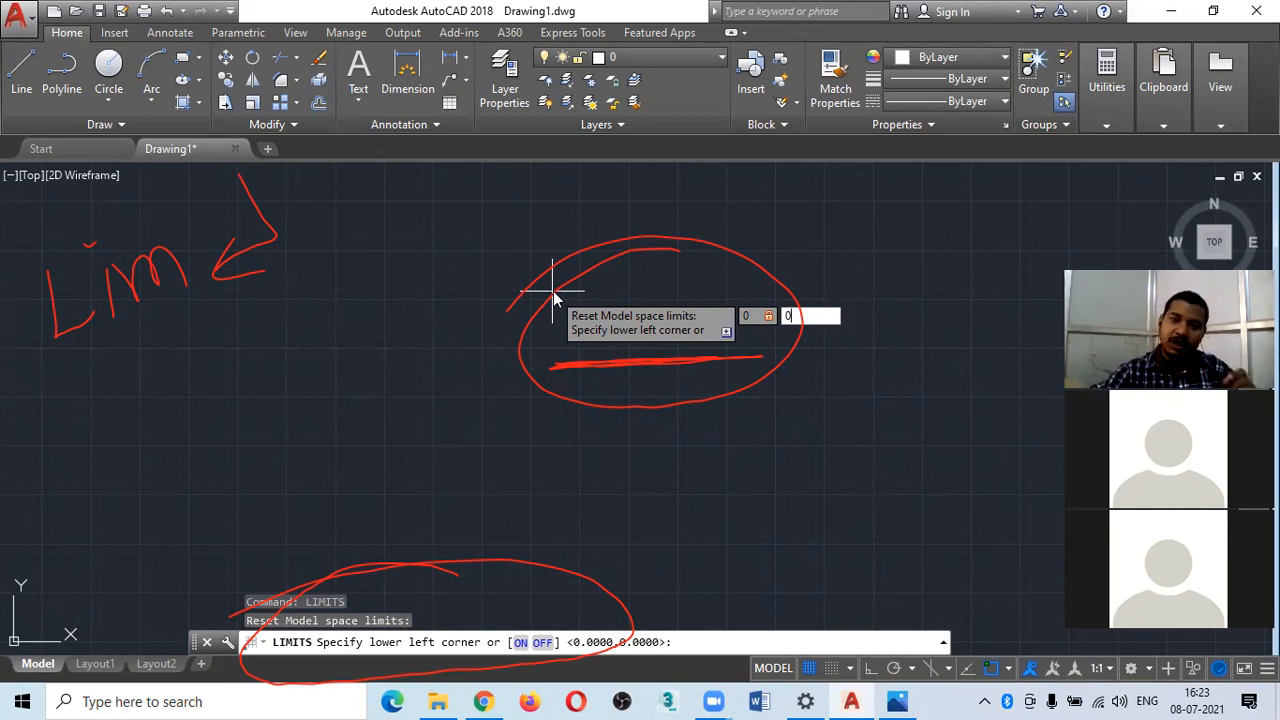
key(Return)
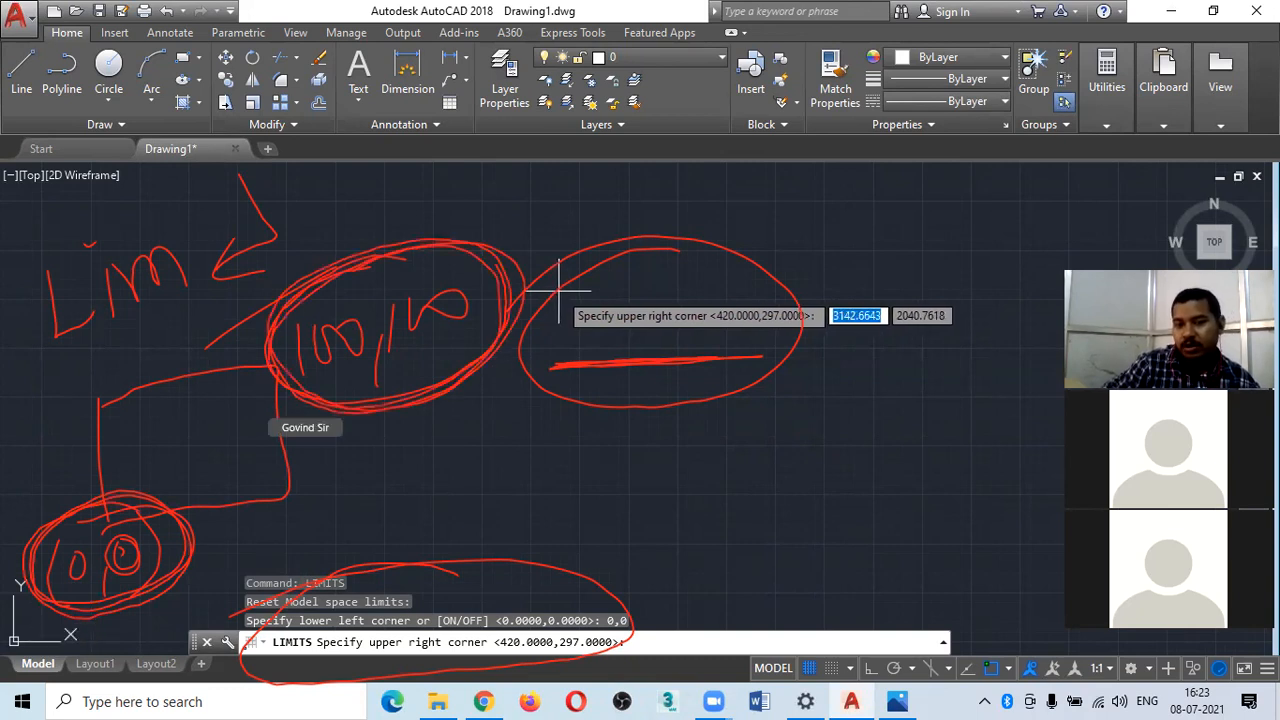
text(1)
key(Tab)
text(100)
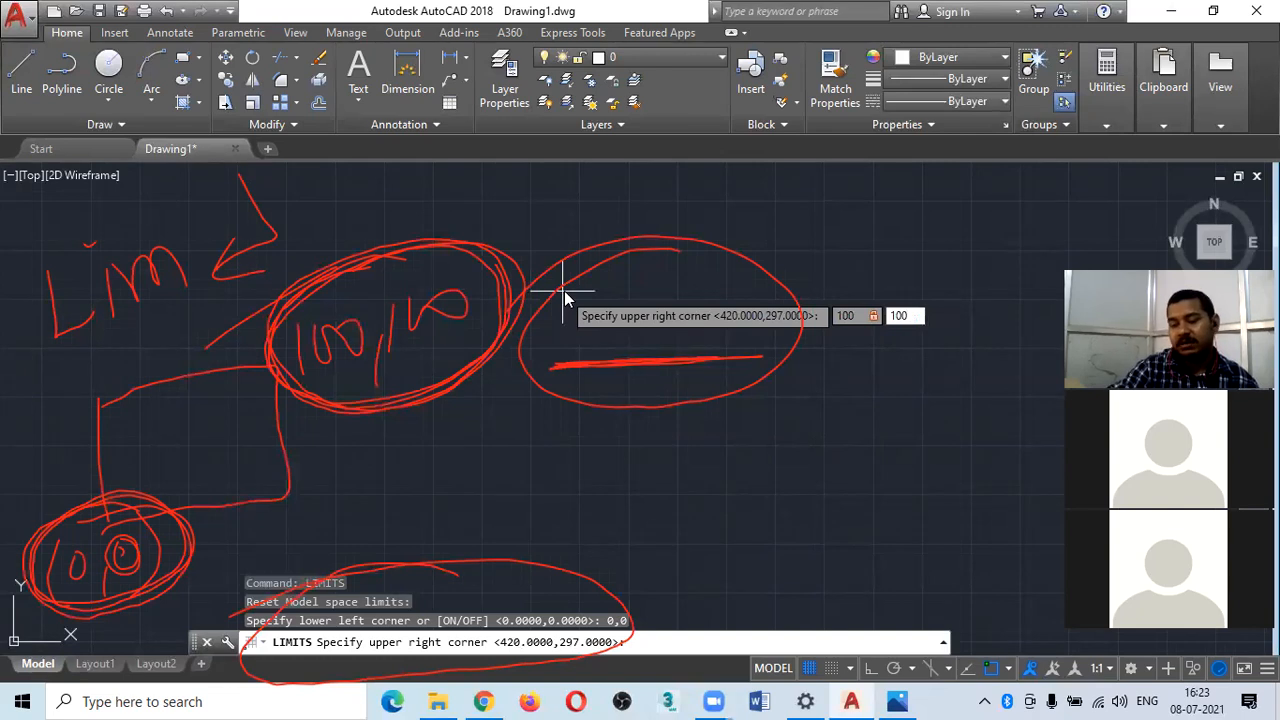
key(Return)
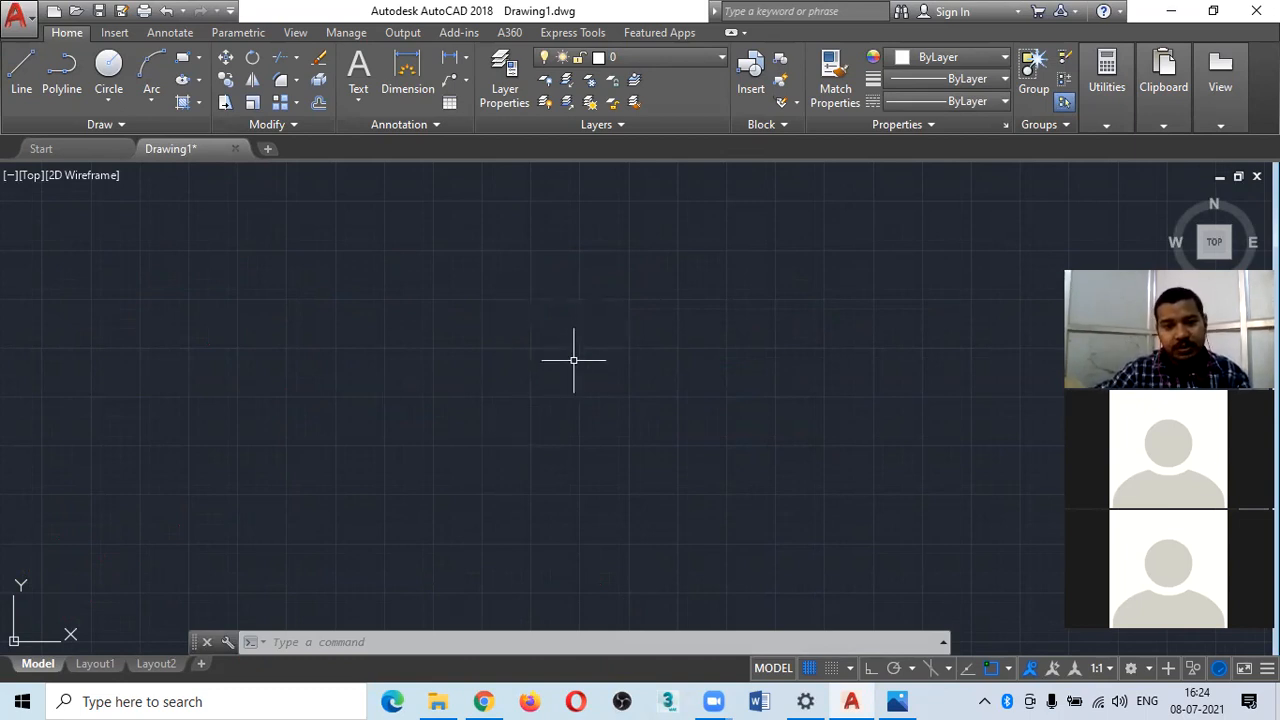
- Zoom the view to show all of the drawing limits
text(z)
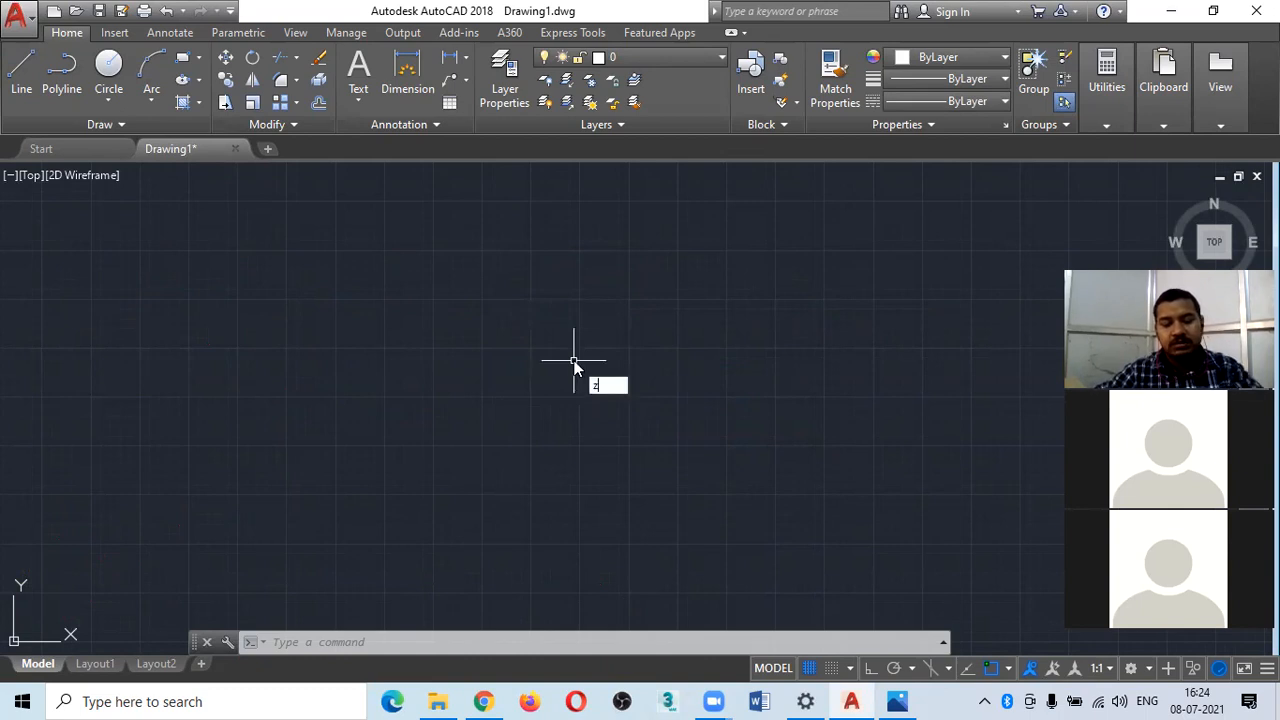
key(Escape)
text(a)
key(Return)
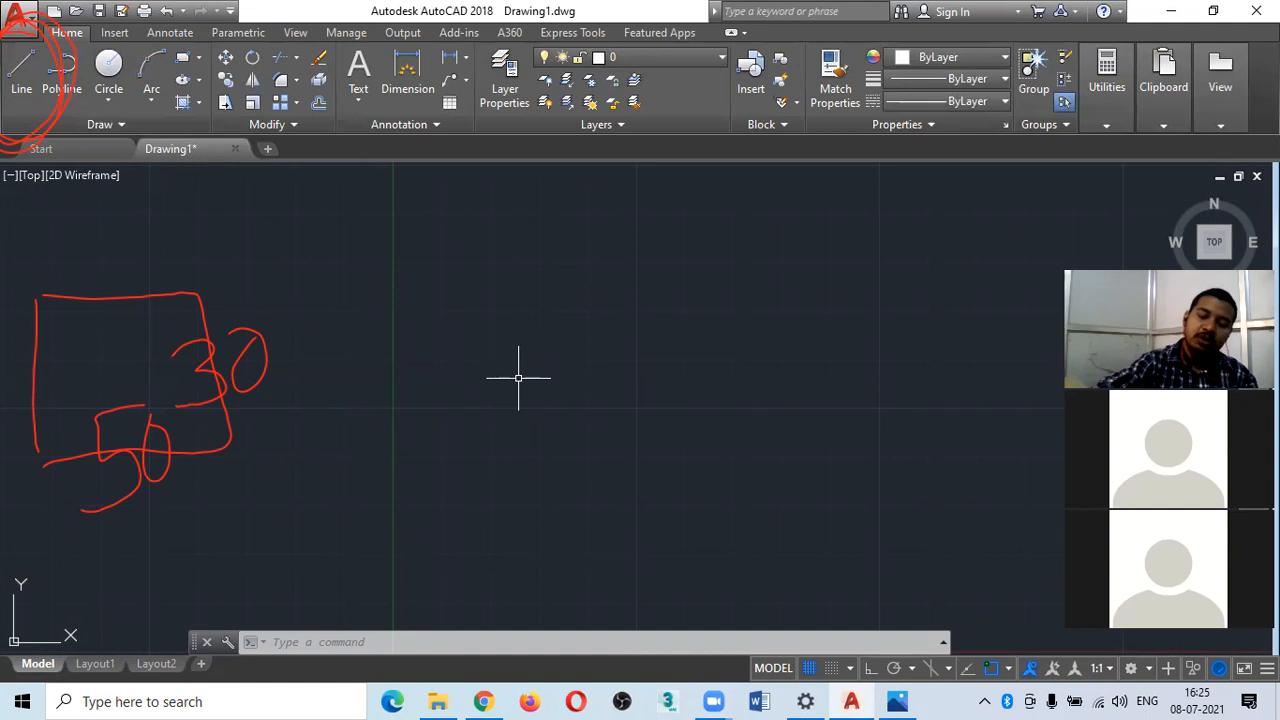
- Start a line at about 9,32 and draw the rectangle's bottom edge with the relative offset 50,0
text(L)
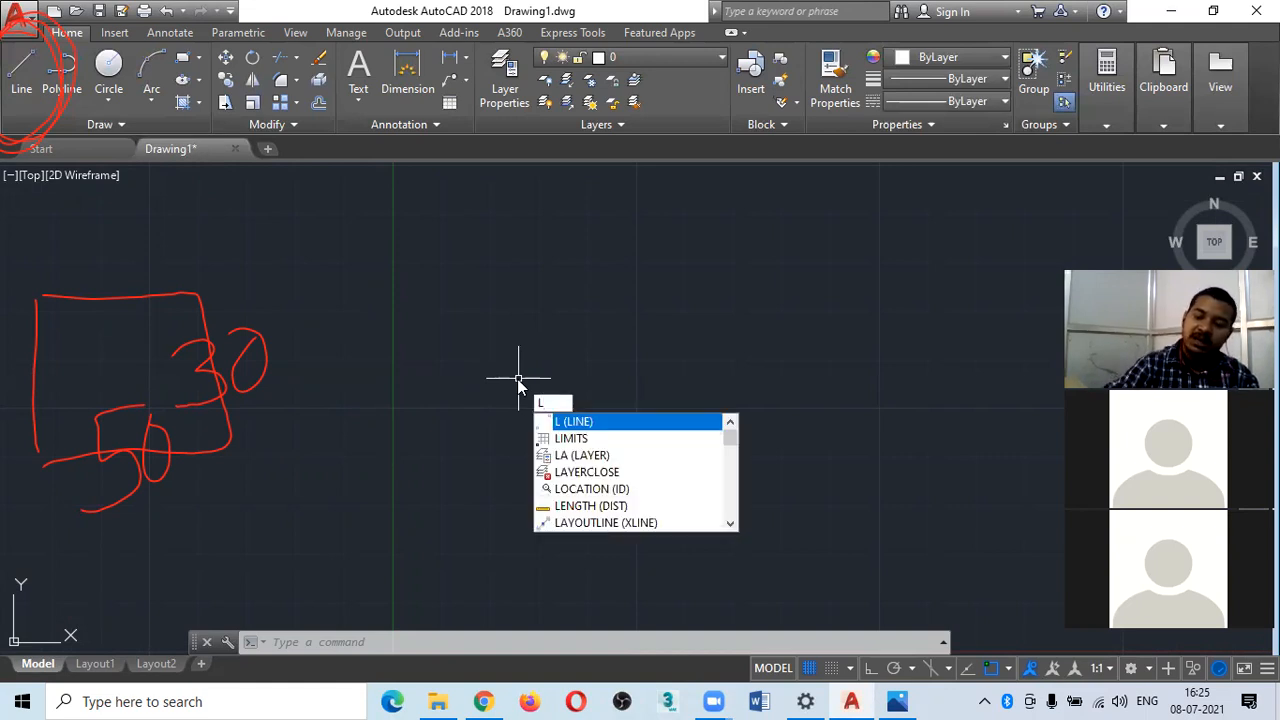
key(Return)
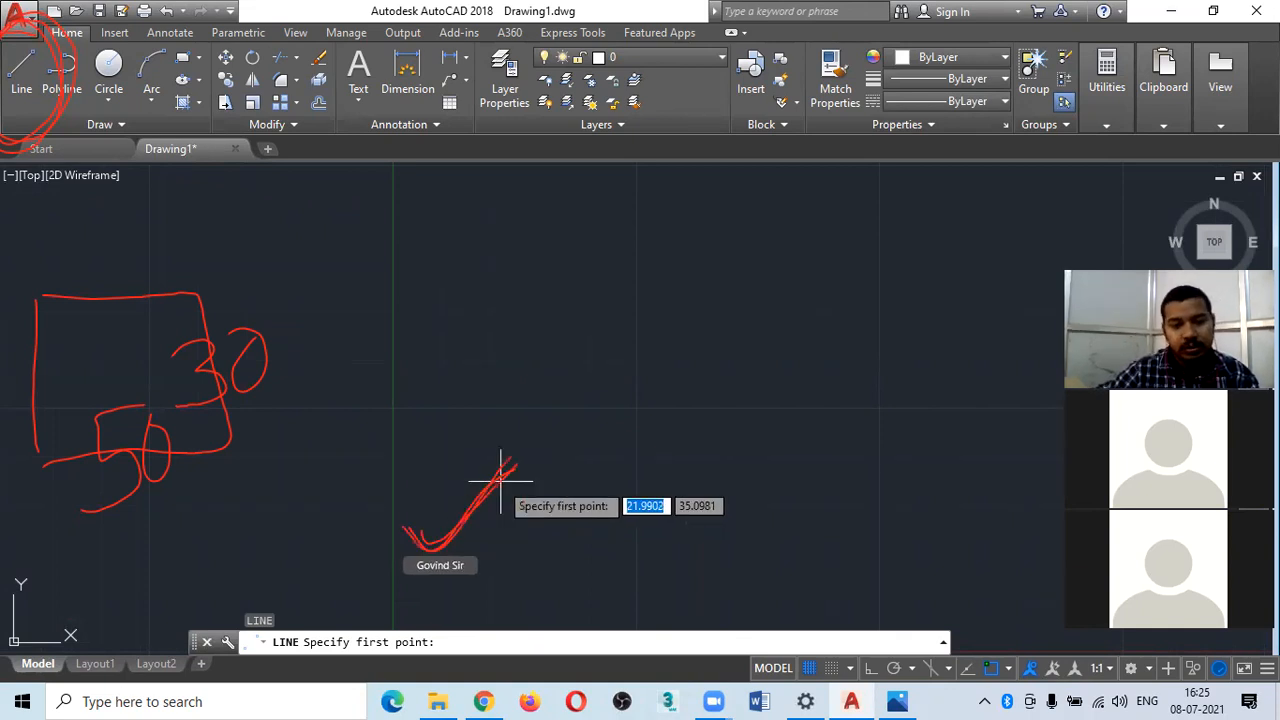
click(437, 493)
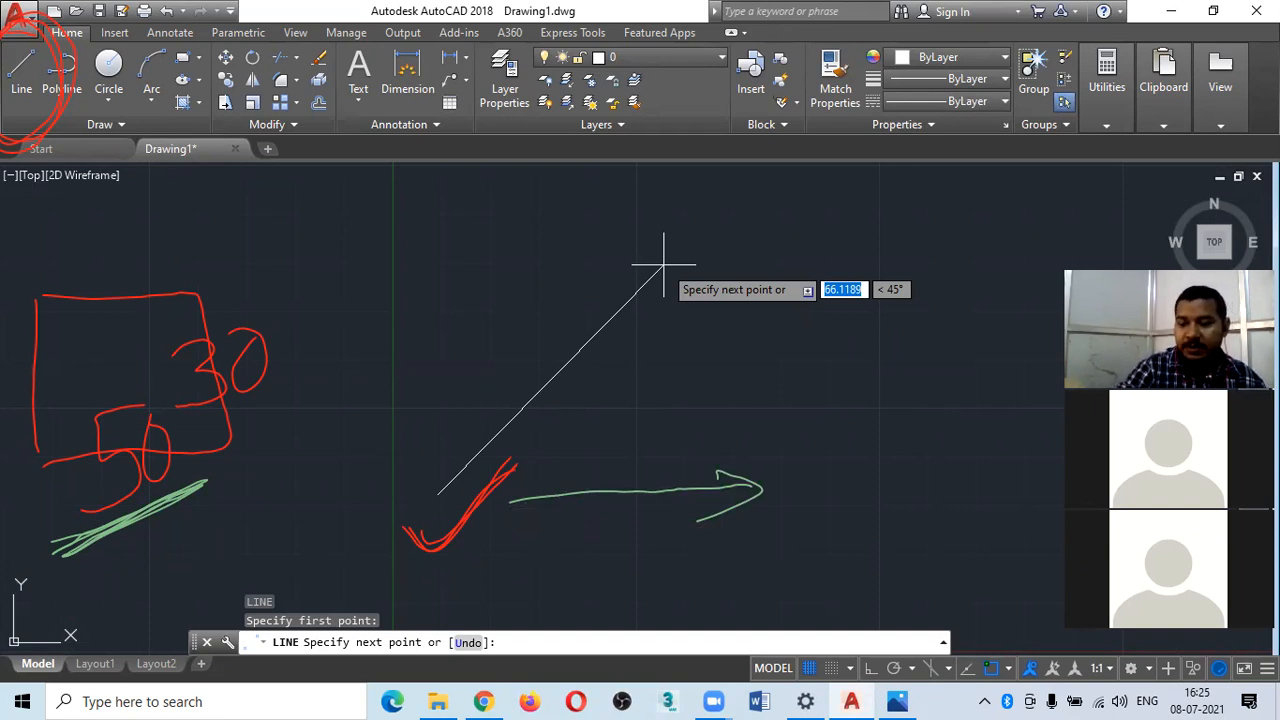
text(50)
key(Tab)
text(0)
key(Return)
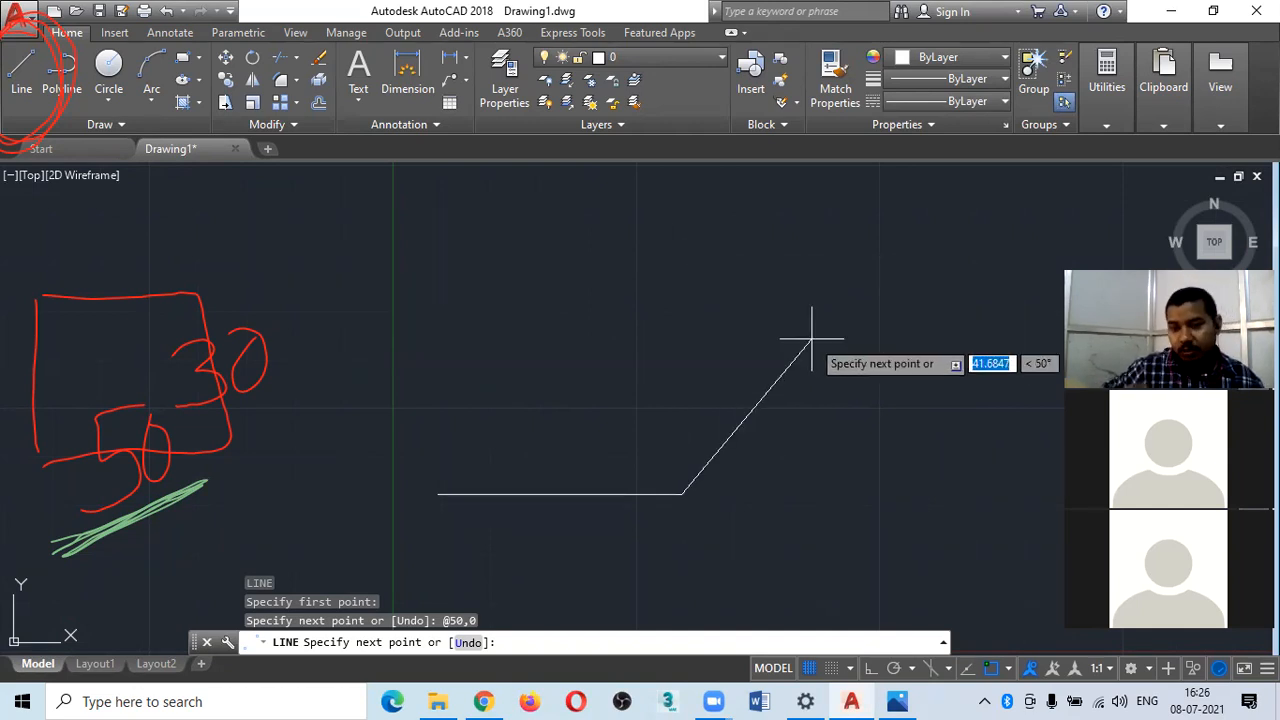
- Continue the line upward with the relative offset 0,30 to form the rectangle's right edge
text(0,)
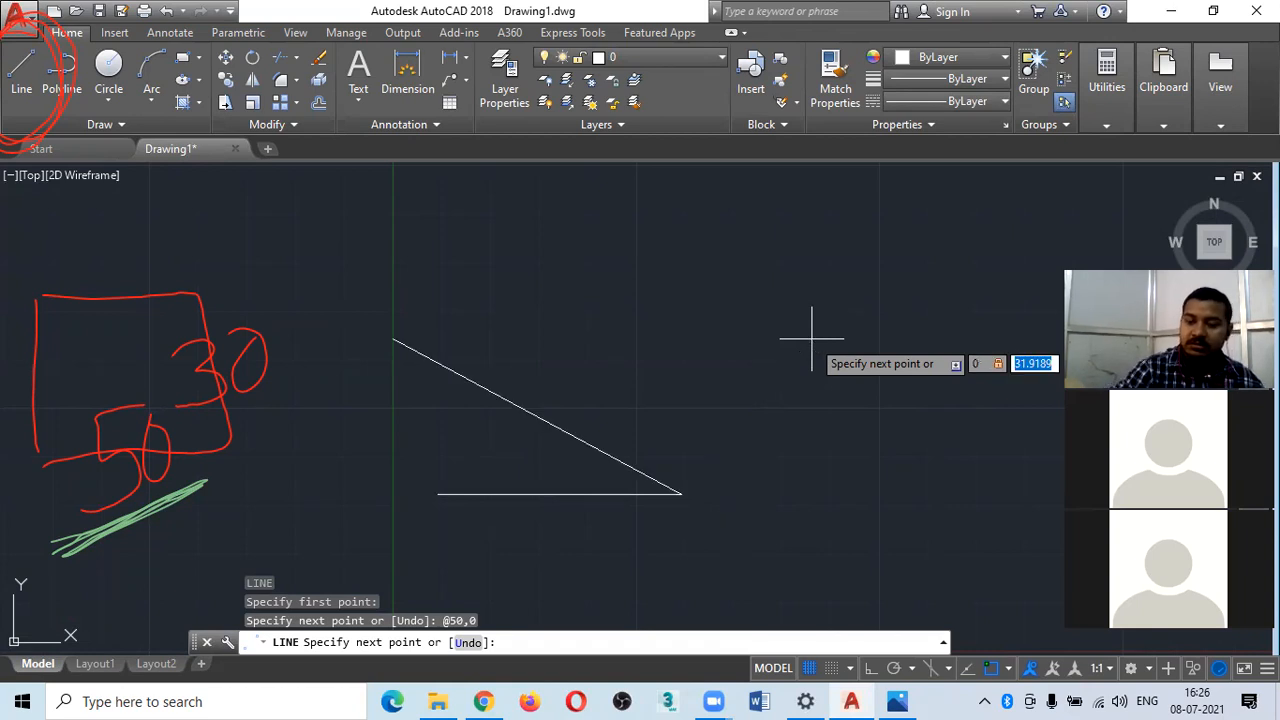
text(30)
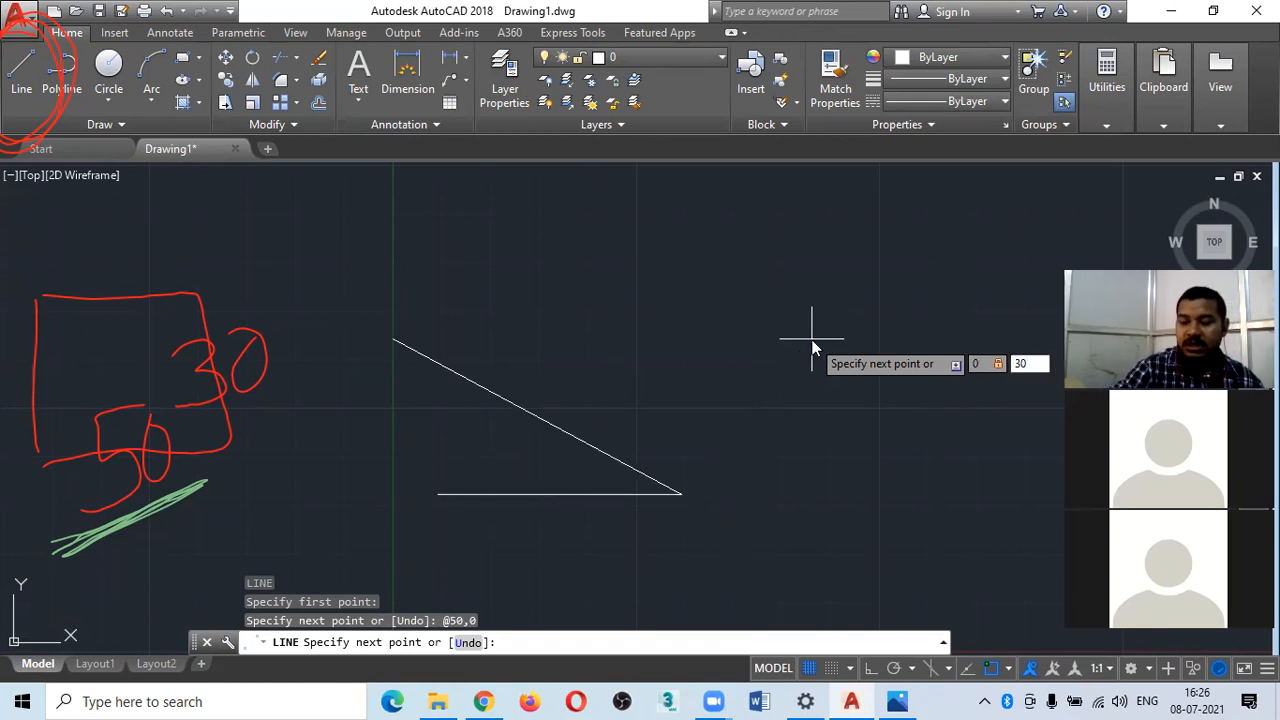
key(Return)
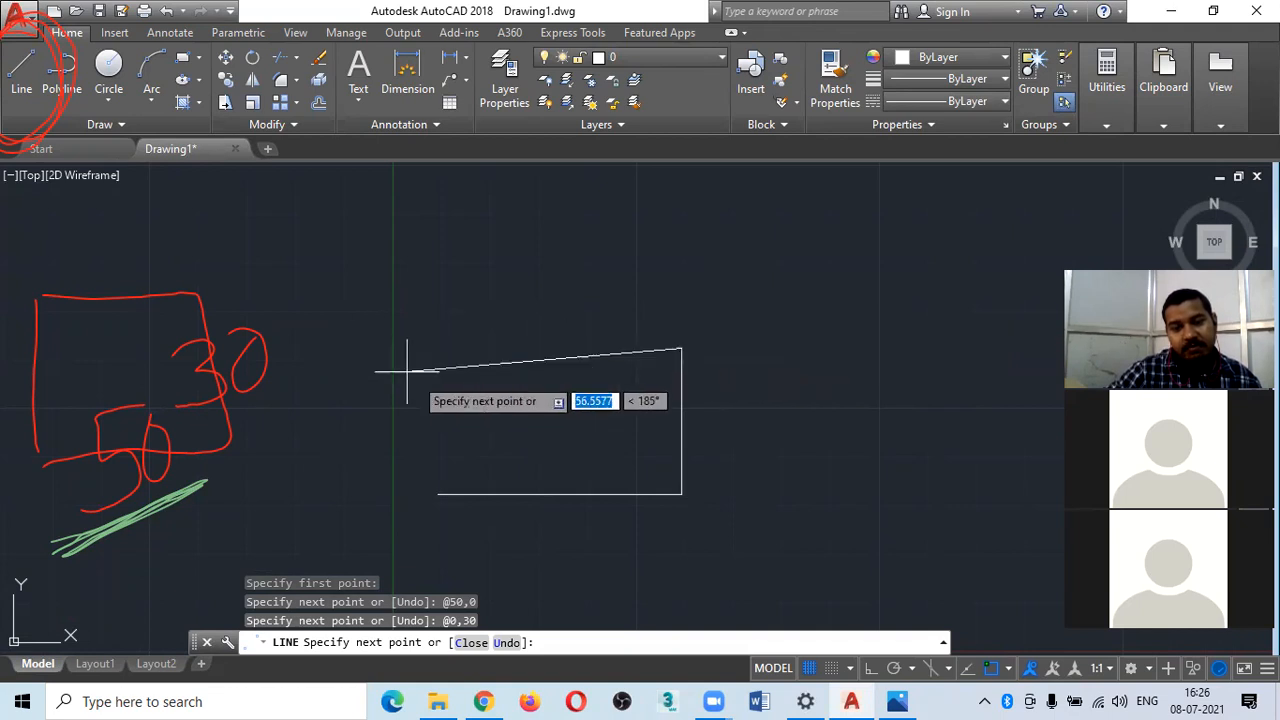
- Draw the rectangle's top edge from the upper right corner with the relative offset -50,0
text(-50)
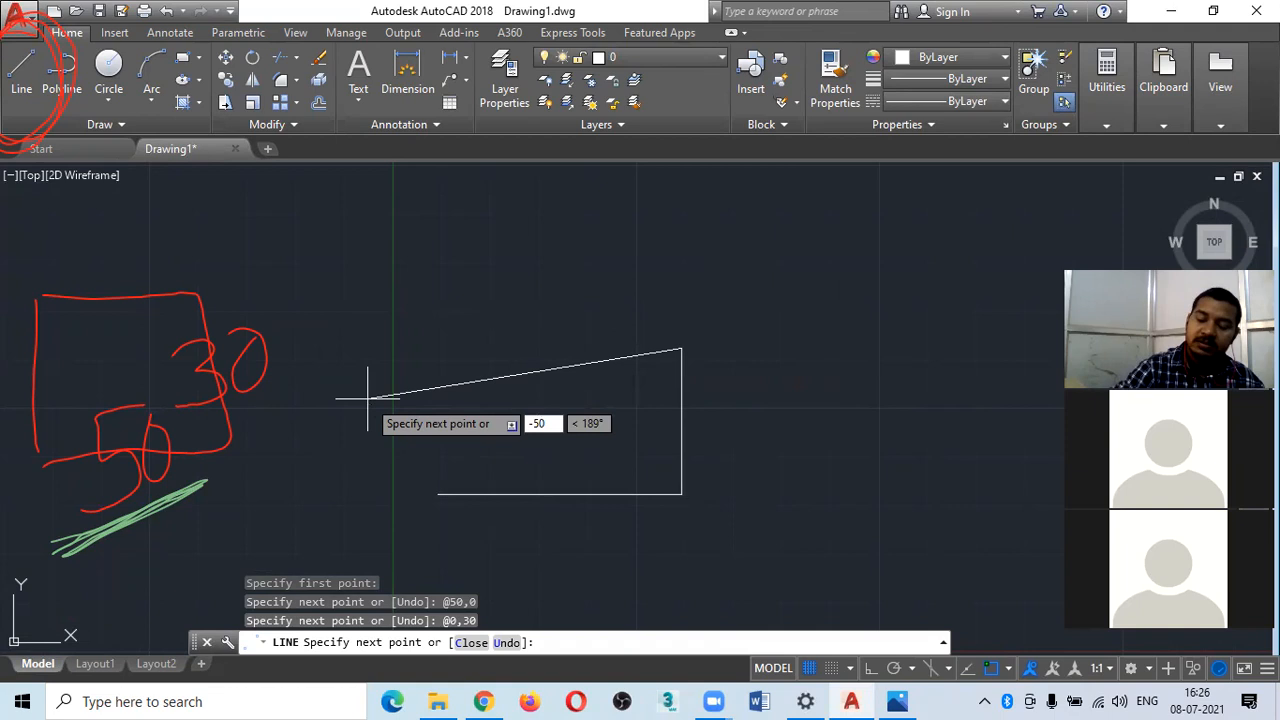
text(.)
key(Tab)
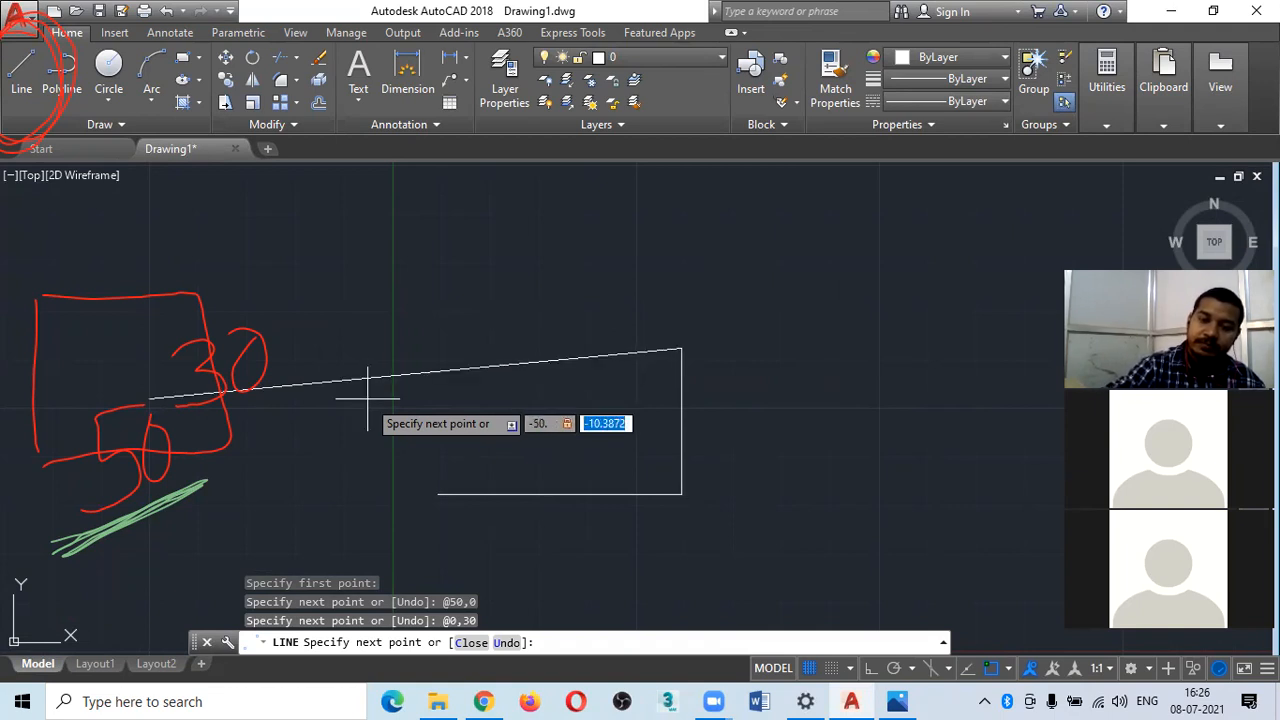
key(BackSpace)
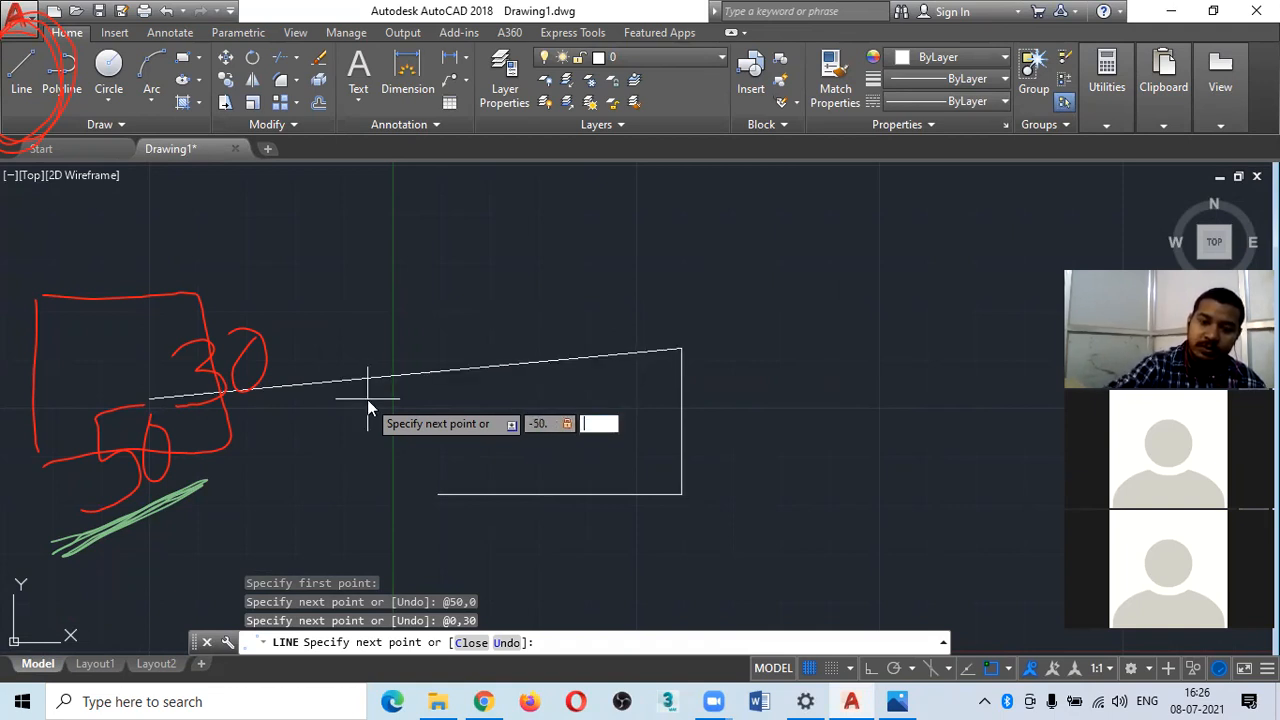
key(Tab)
key(BackSpace)
text(-50)
key(Tab)
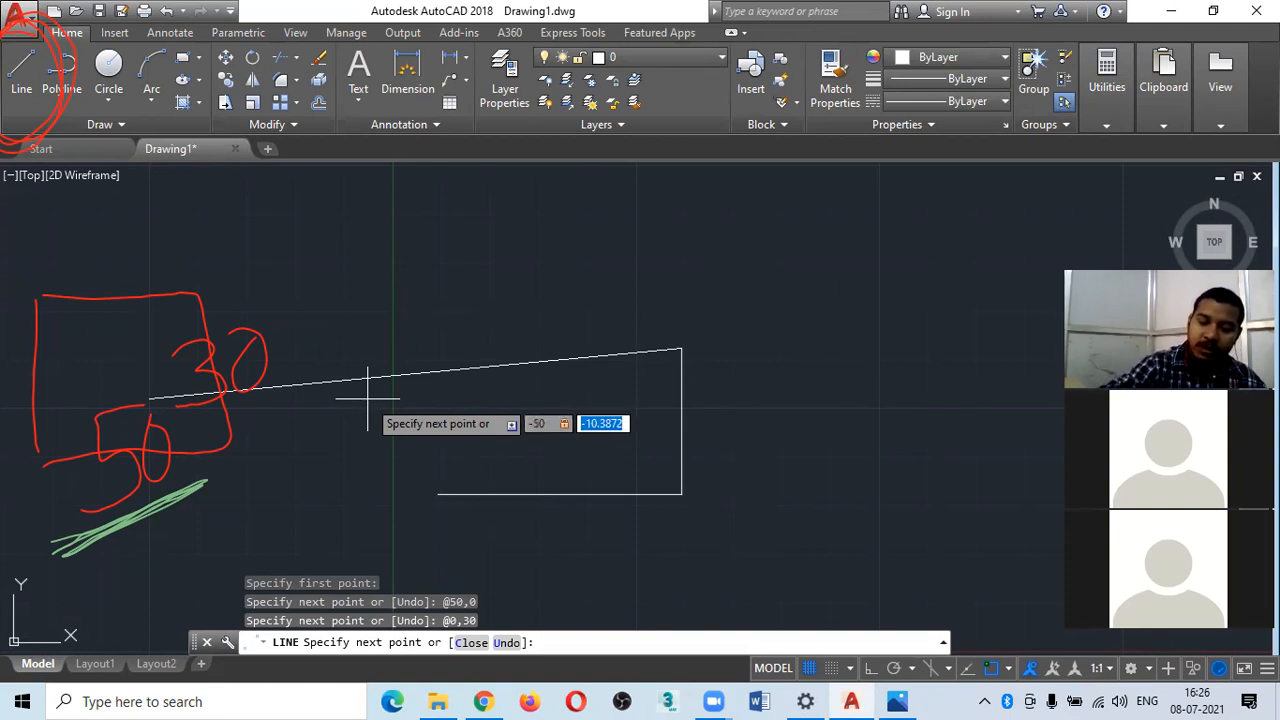
key(BackSpace)
text(0)
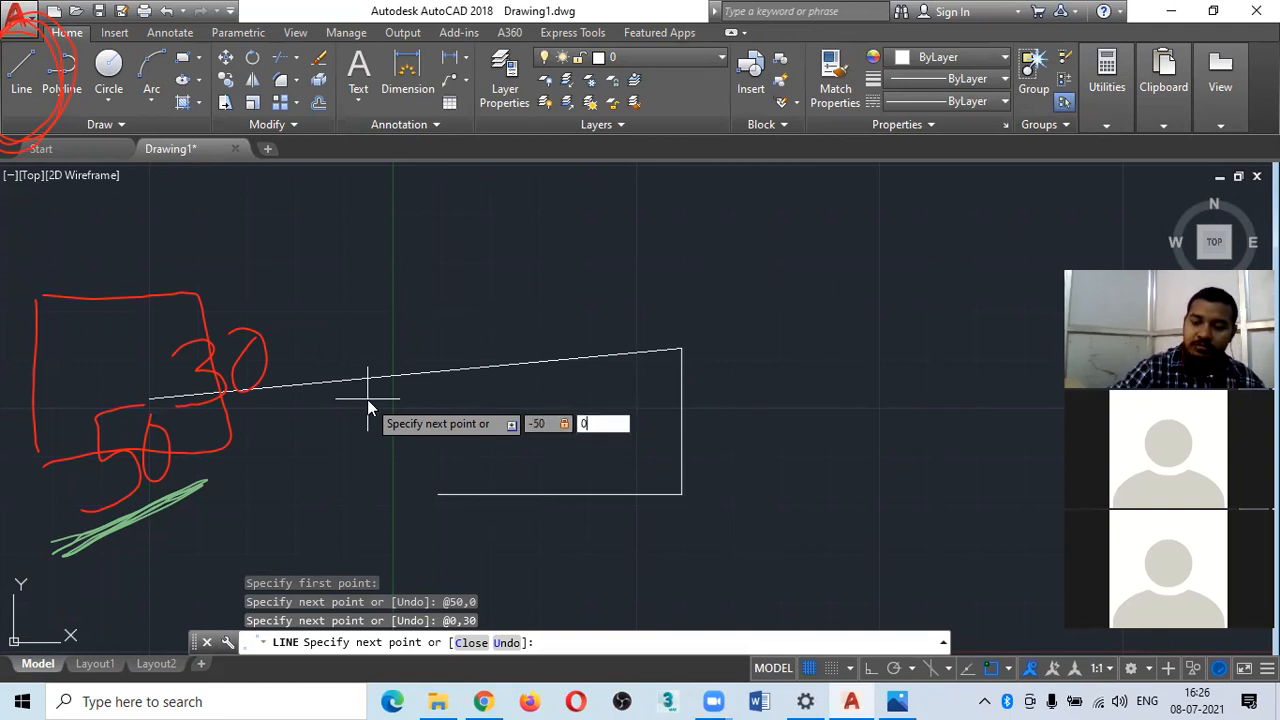
key(Return)
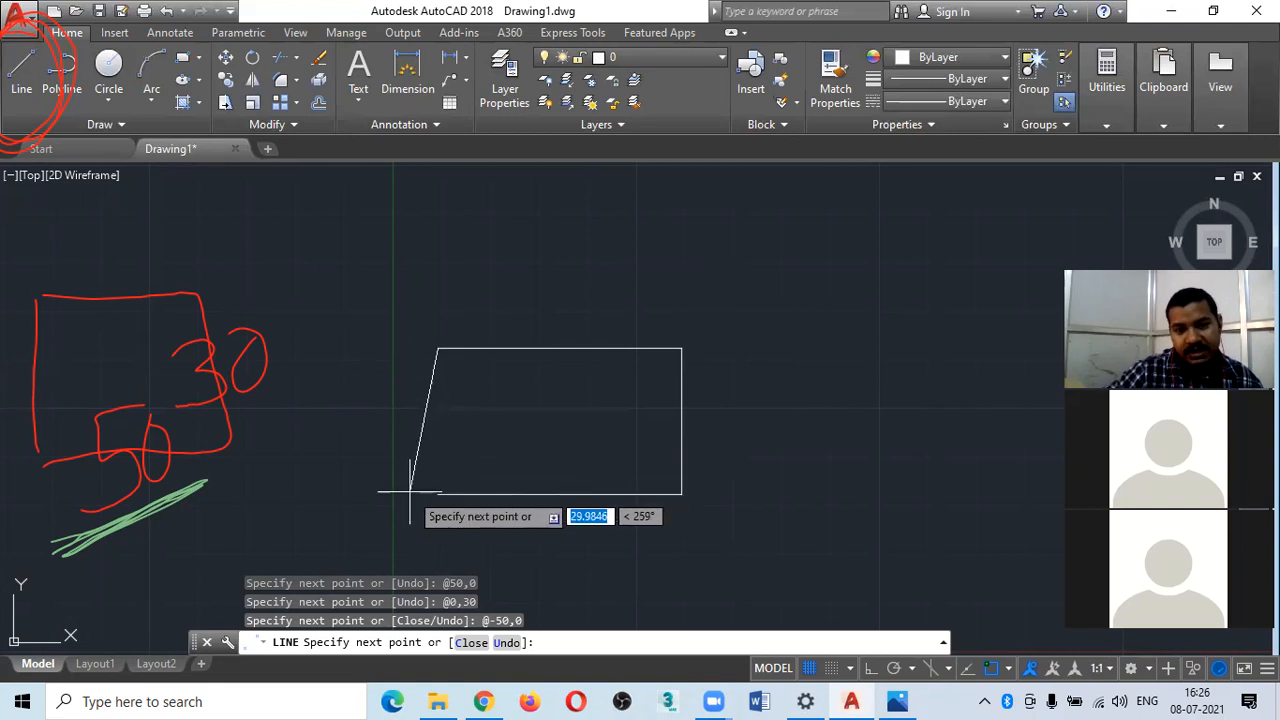
- Close the rectangle with a left edge at the relative offset 0,-30 and end the Line command
key(BackSpace)
text(0,-1)
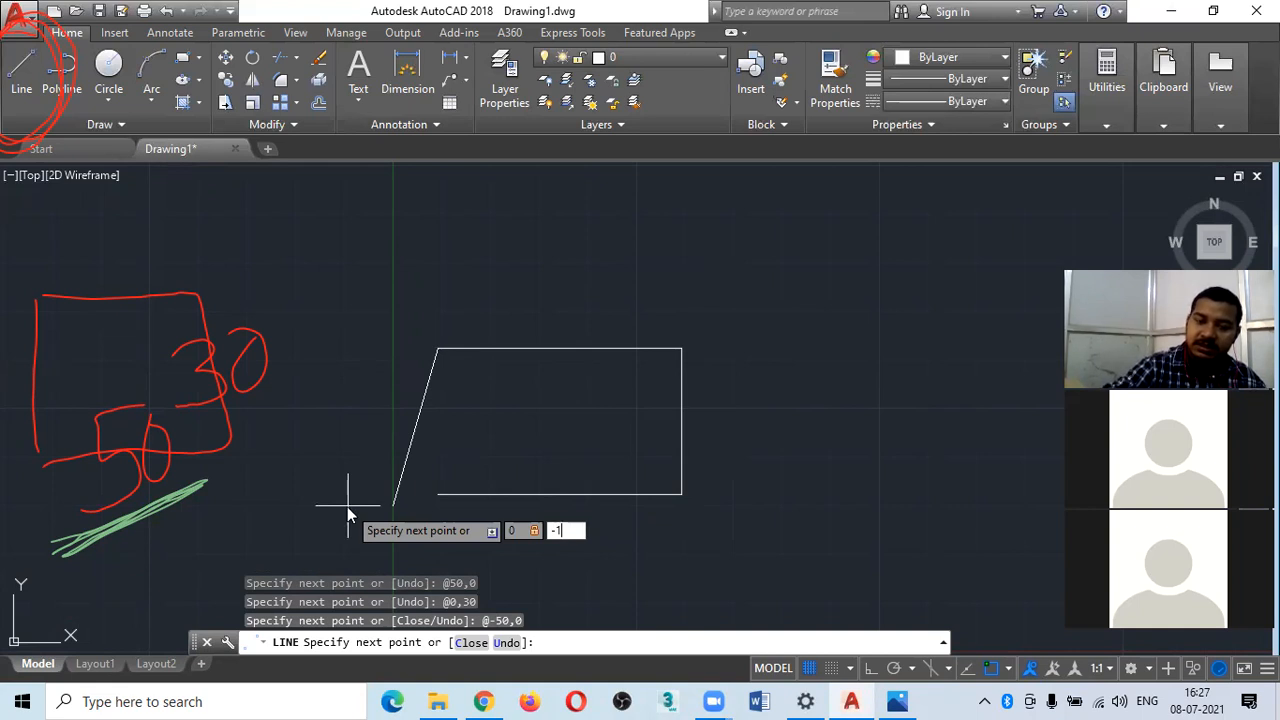
key(BackSpace)
text(30)
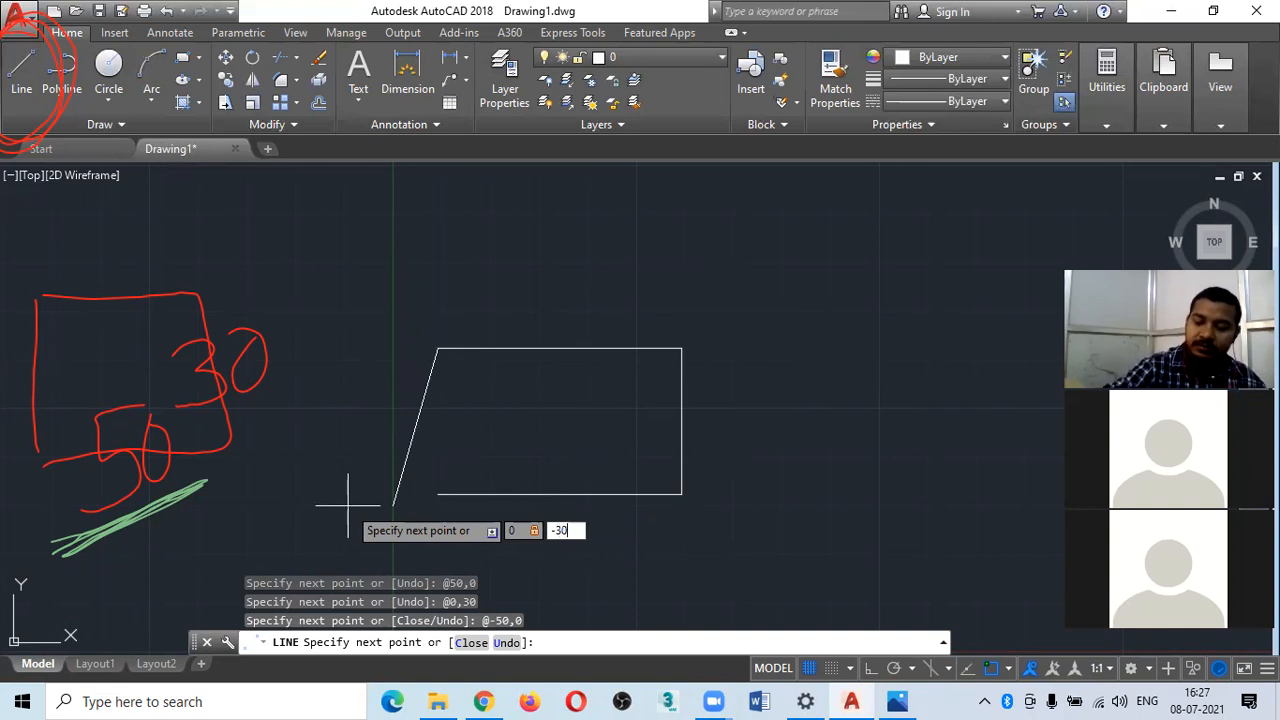
key(Return)
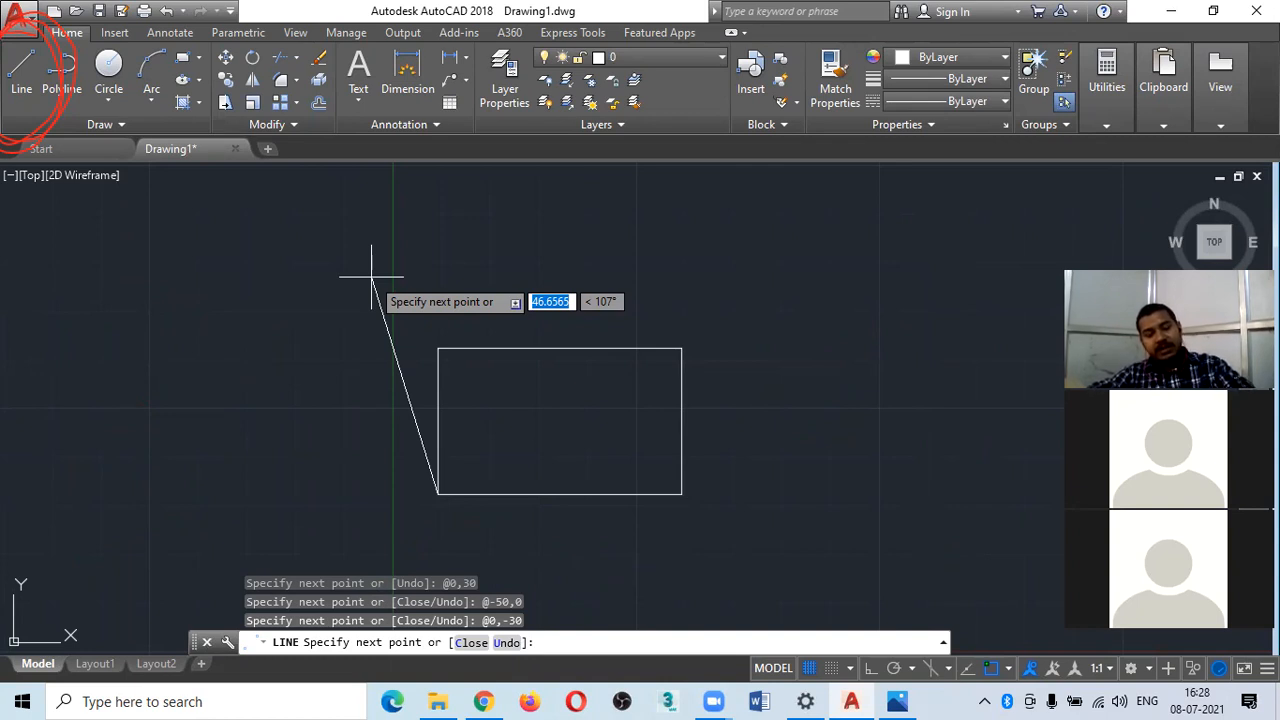
key(Escape)
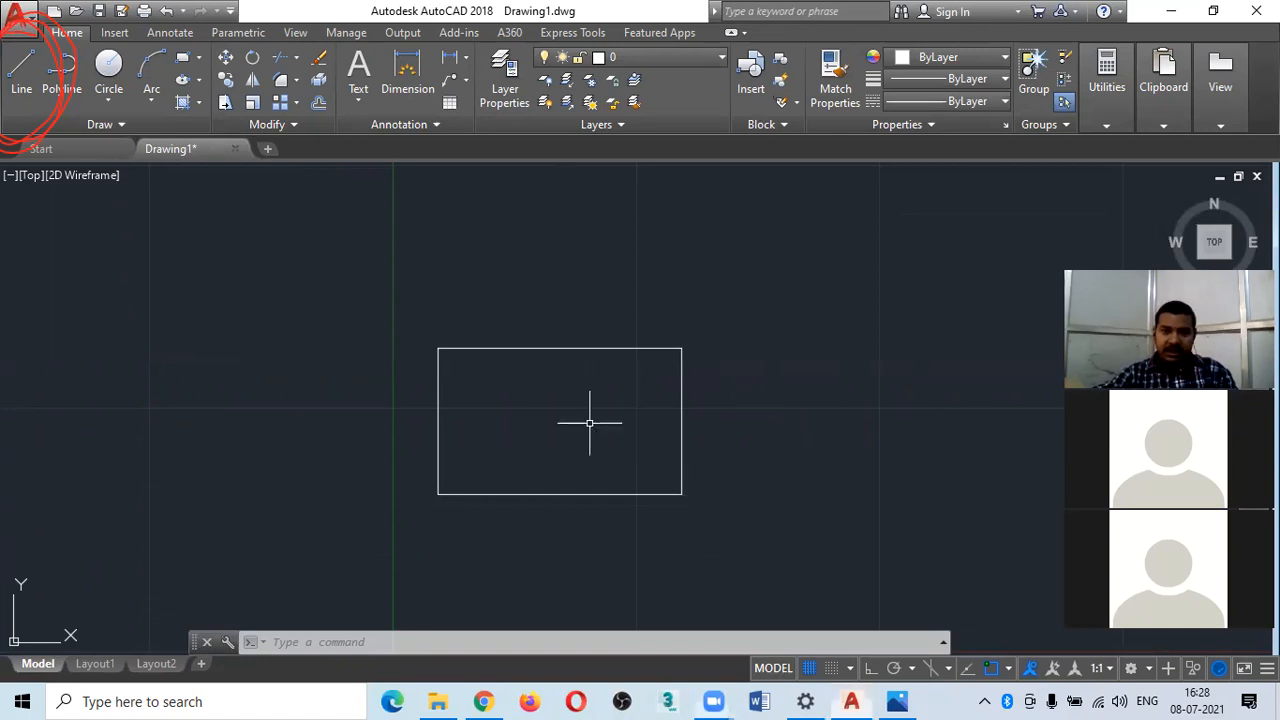
- Add a linear dimension between the rectangle's two upper corners, placed above the top edge
middle_drag(425, 426, 261, 432)
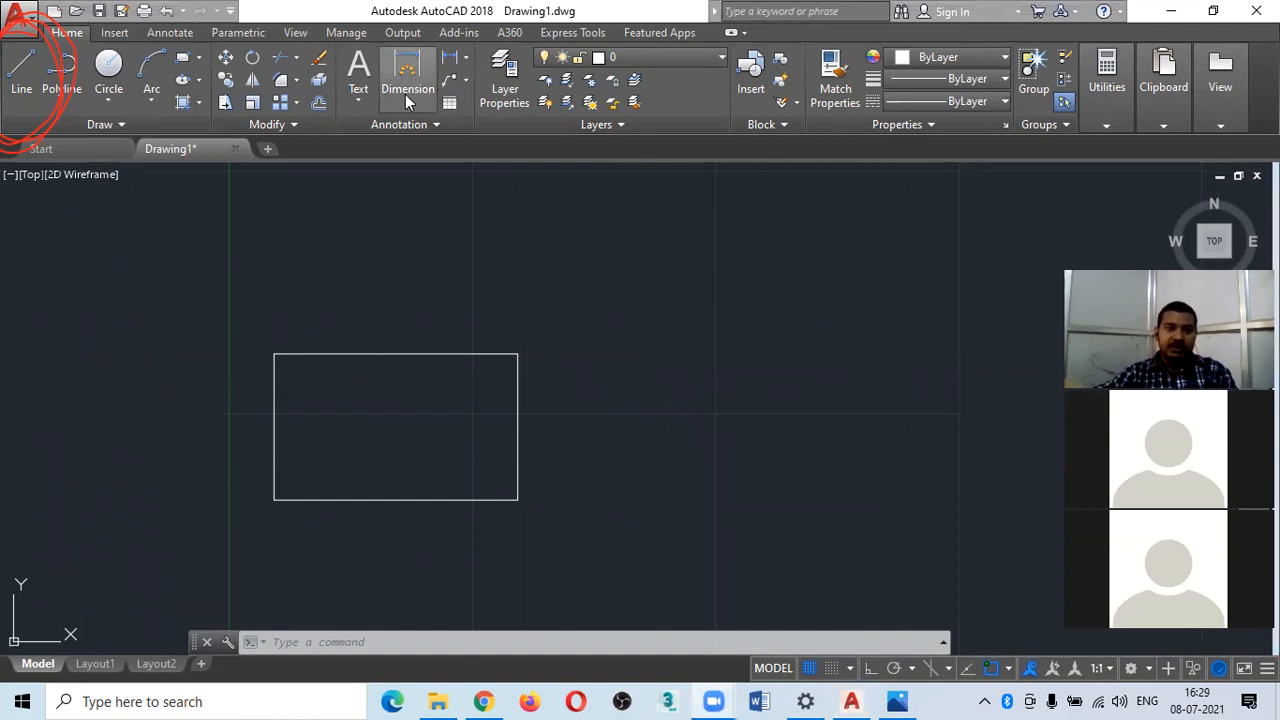
click(467, 58)
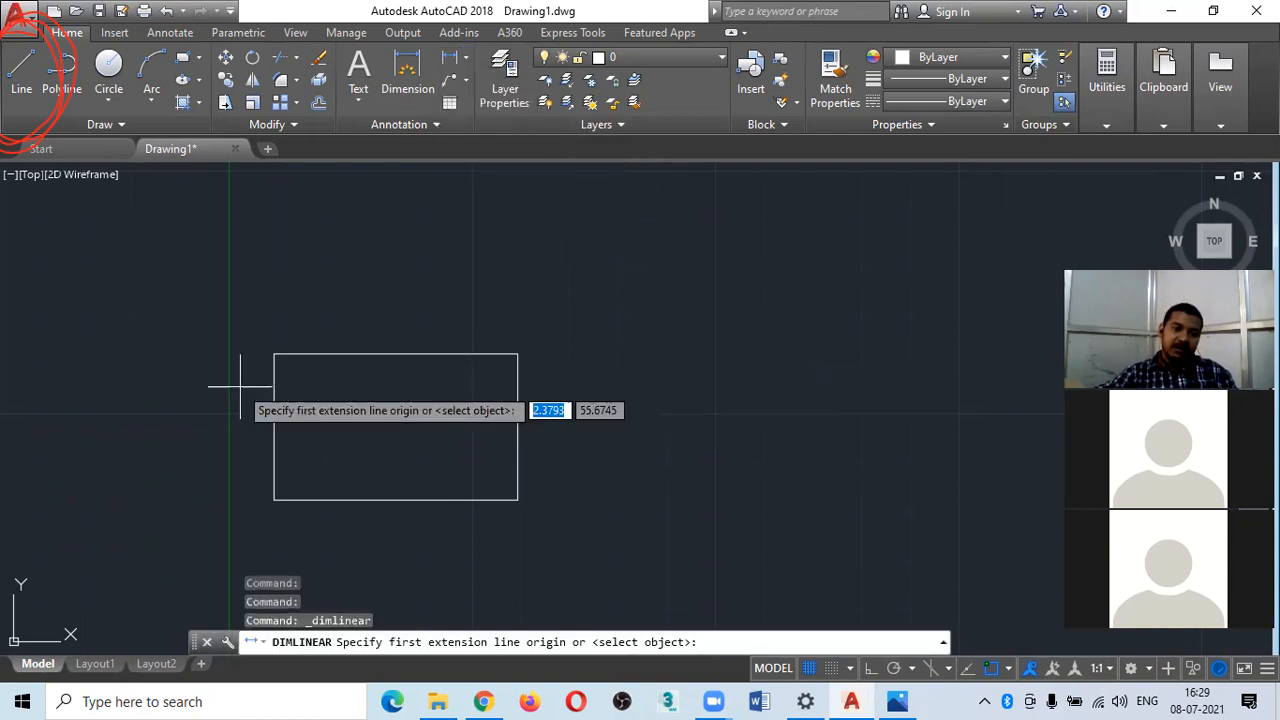
click(274, 354)
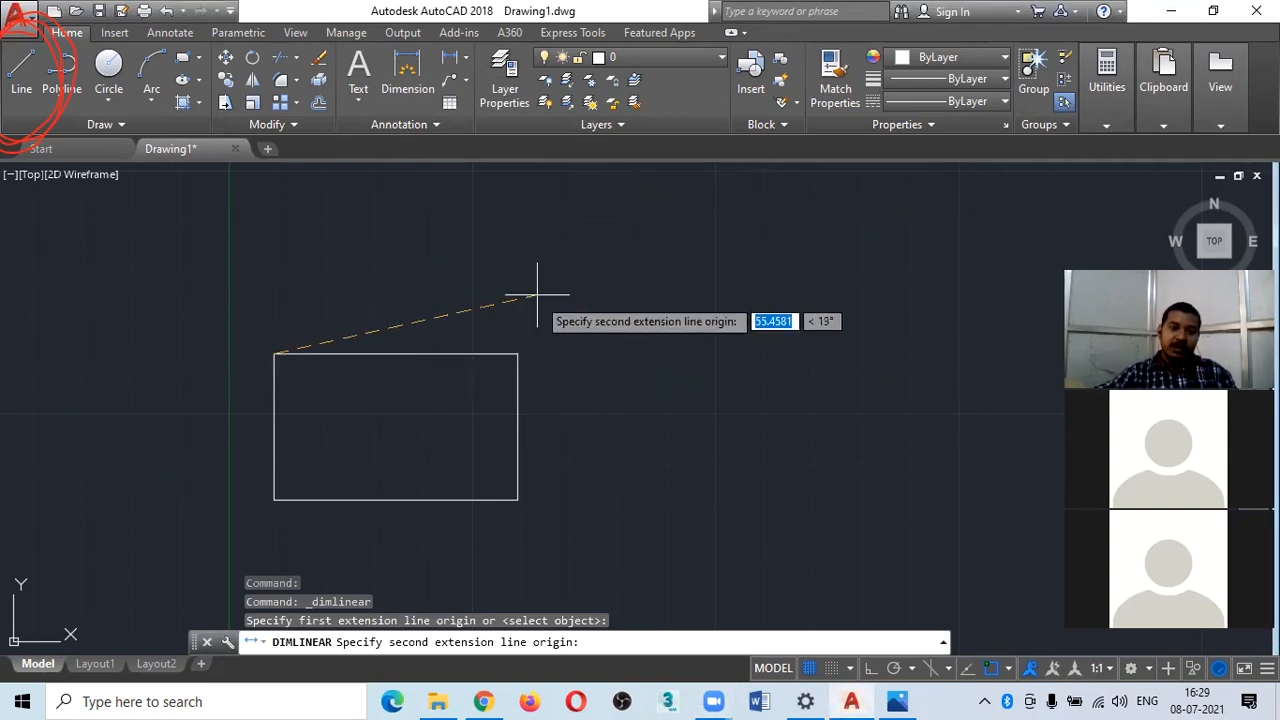
click(518, 354)
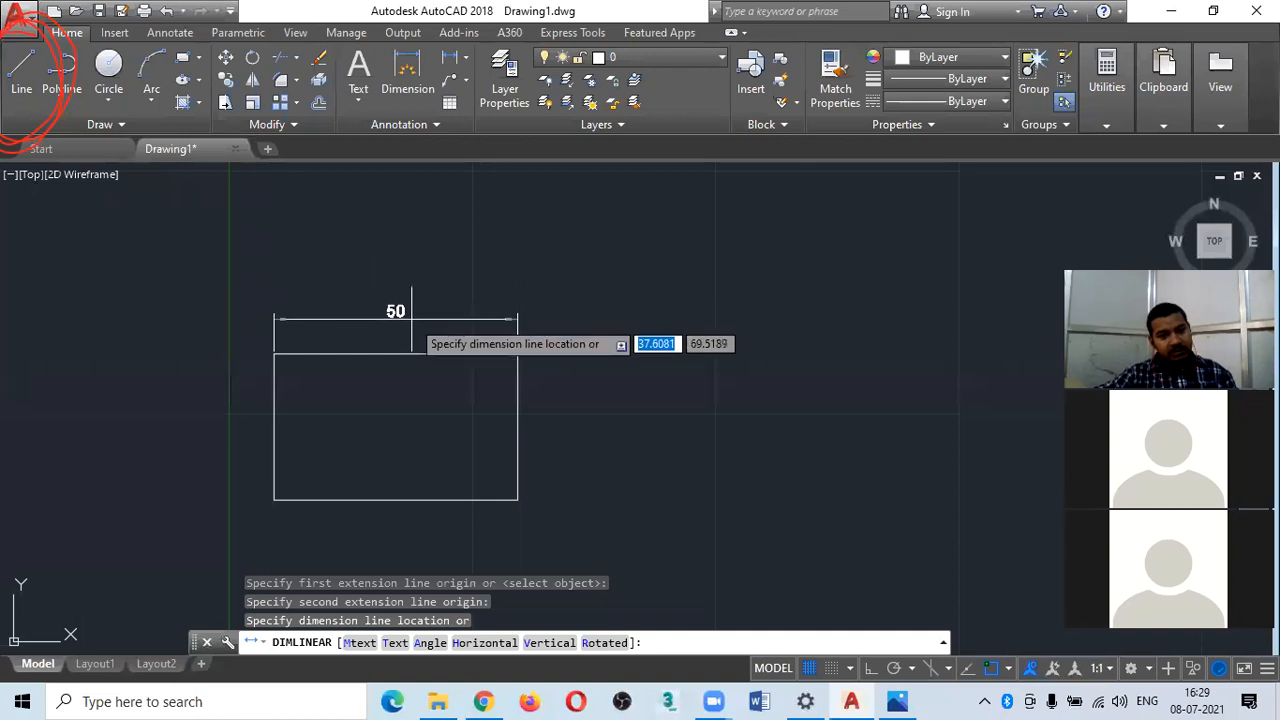
click(411, 319)
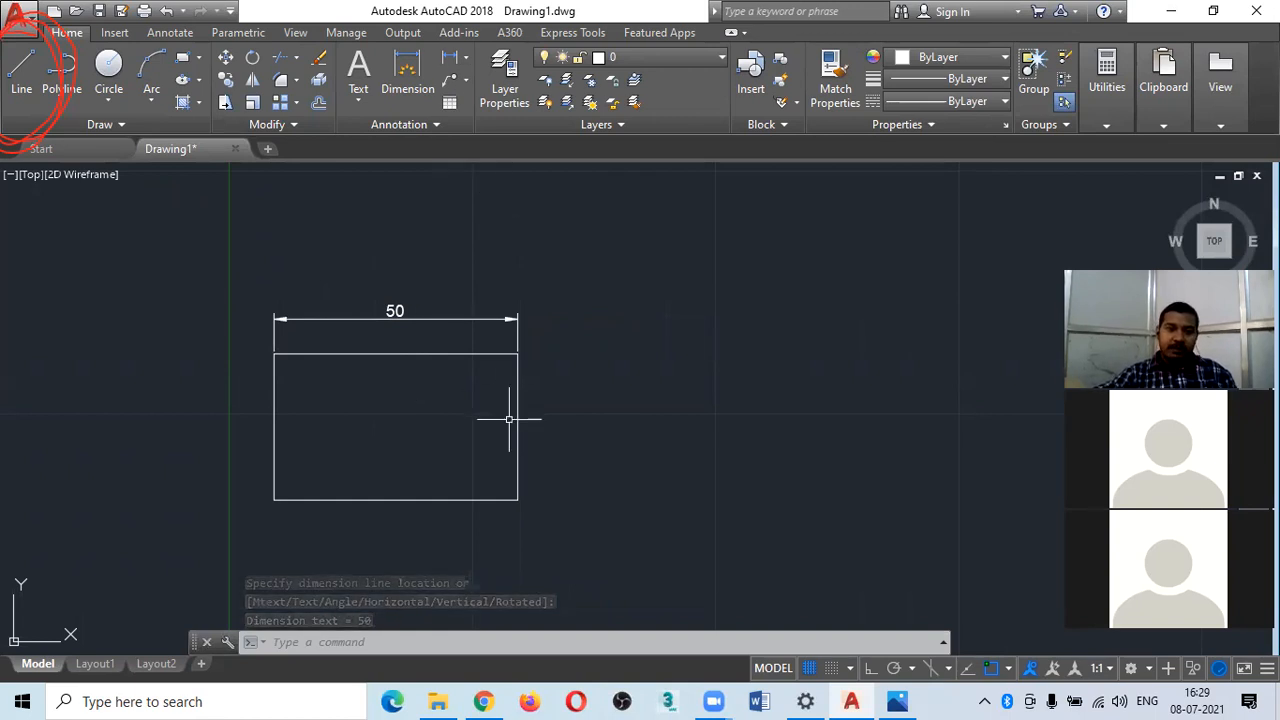
- Add a linear dimension to the rectangle's right edge, placed outside the rectangle on the right
click(466, 58)
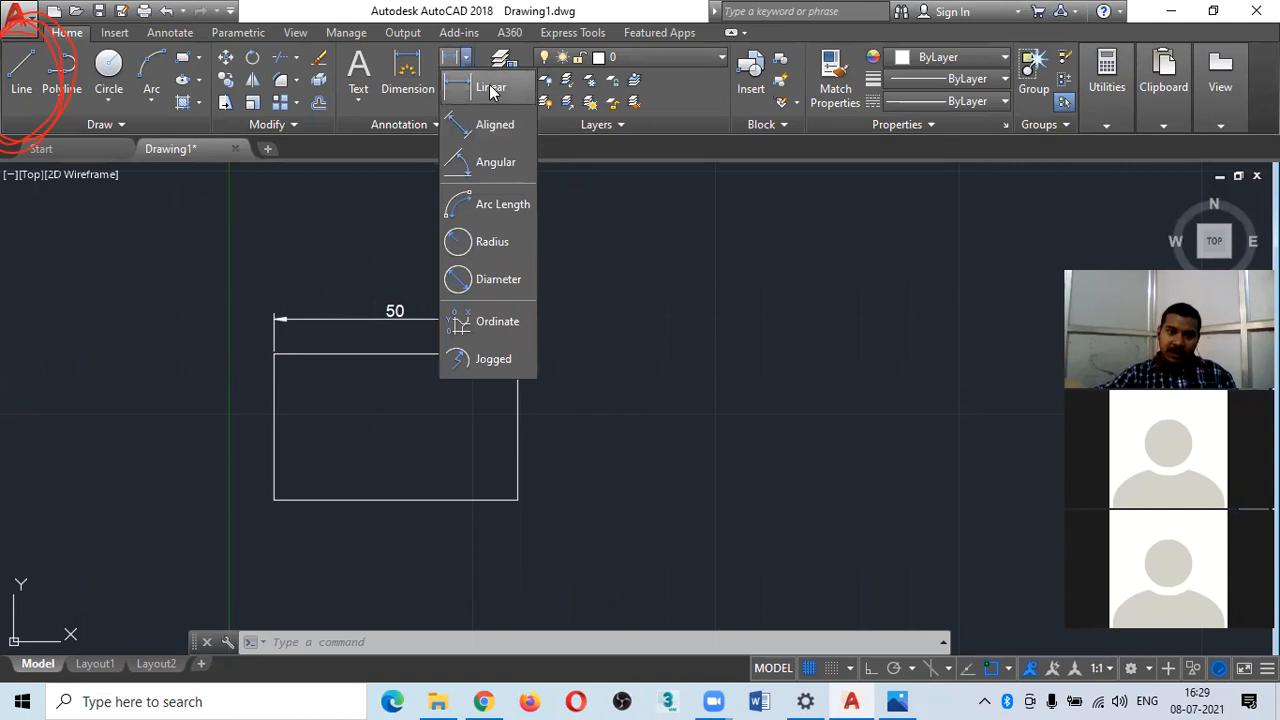
click(491, 88)
click(517, 353)
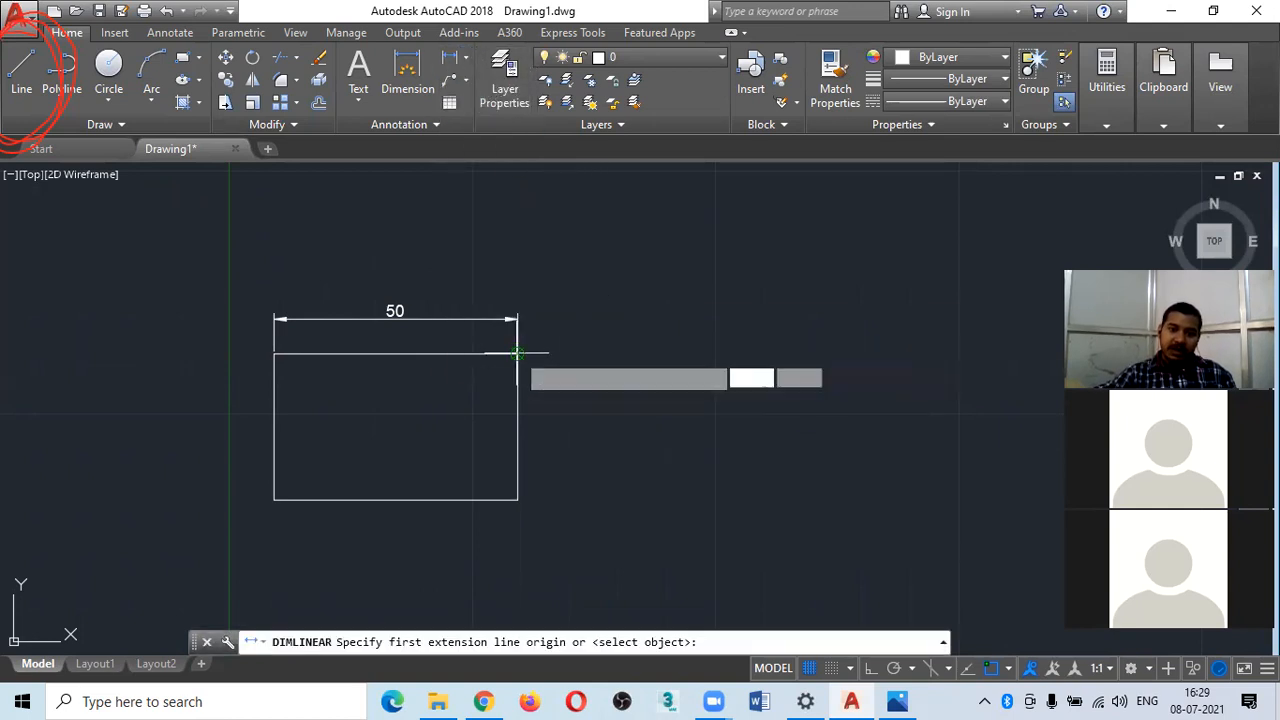
click(517, 500)
click(549, 430)
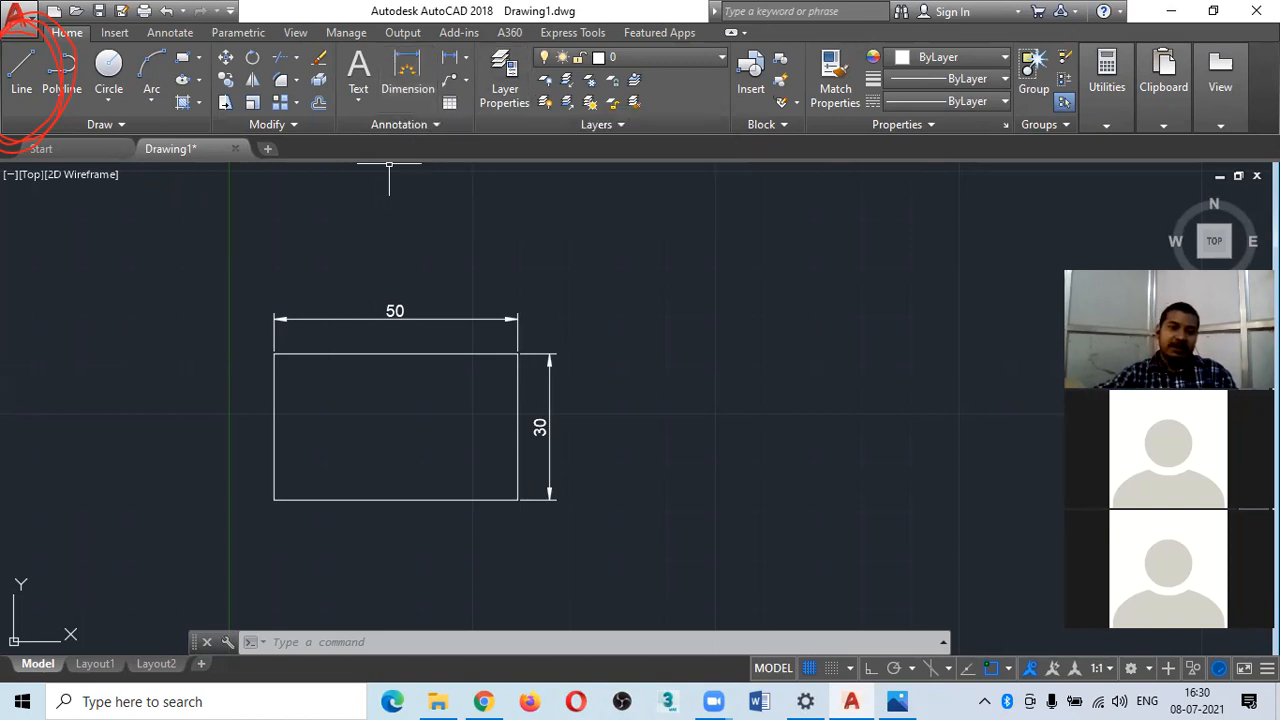
- Dimension the rectangle's bottom edge between its two lower corners with the general Dimension command, placing it below the edge
click(406, 75)
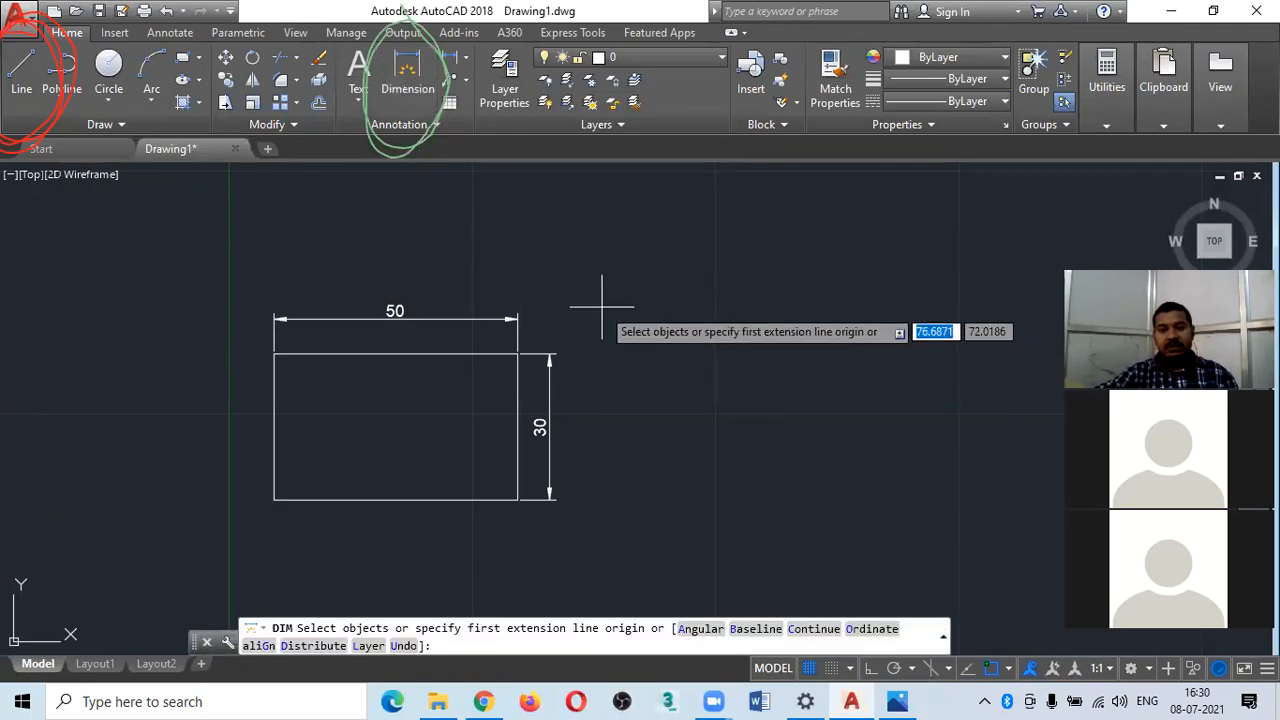
key(Return)
click(517, 500)
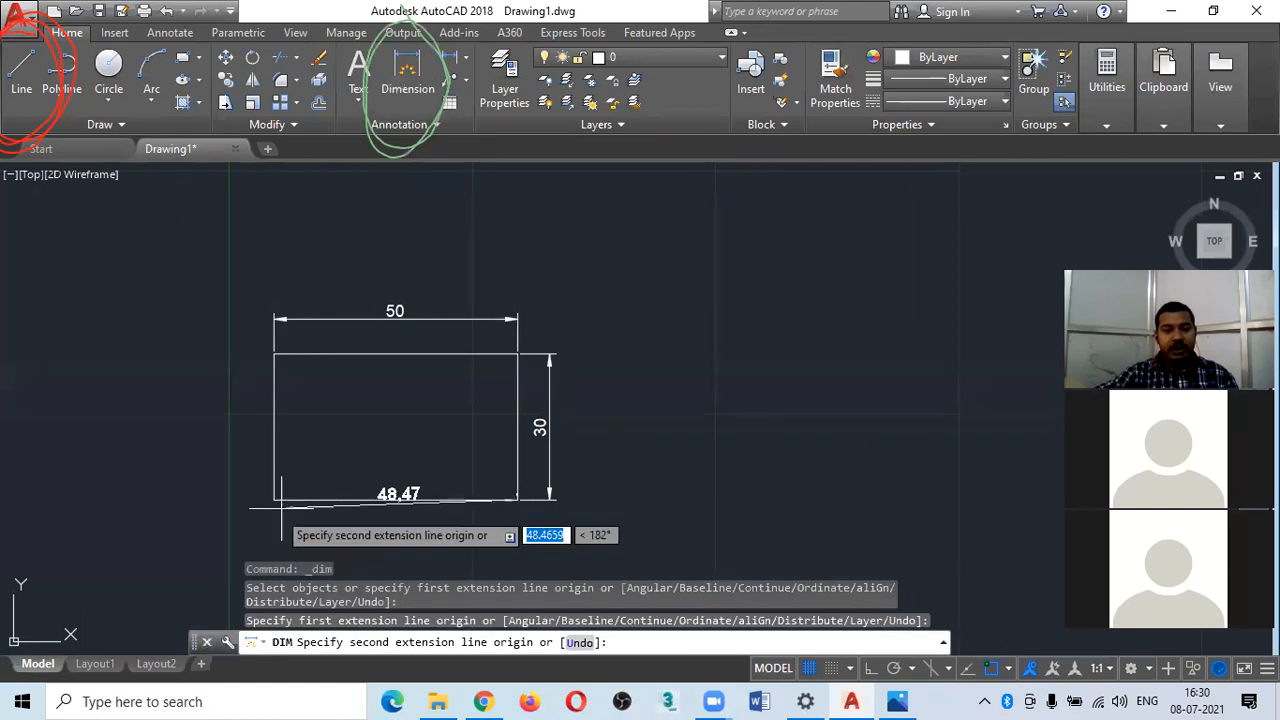
click(274, 500)
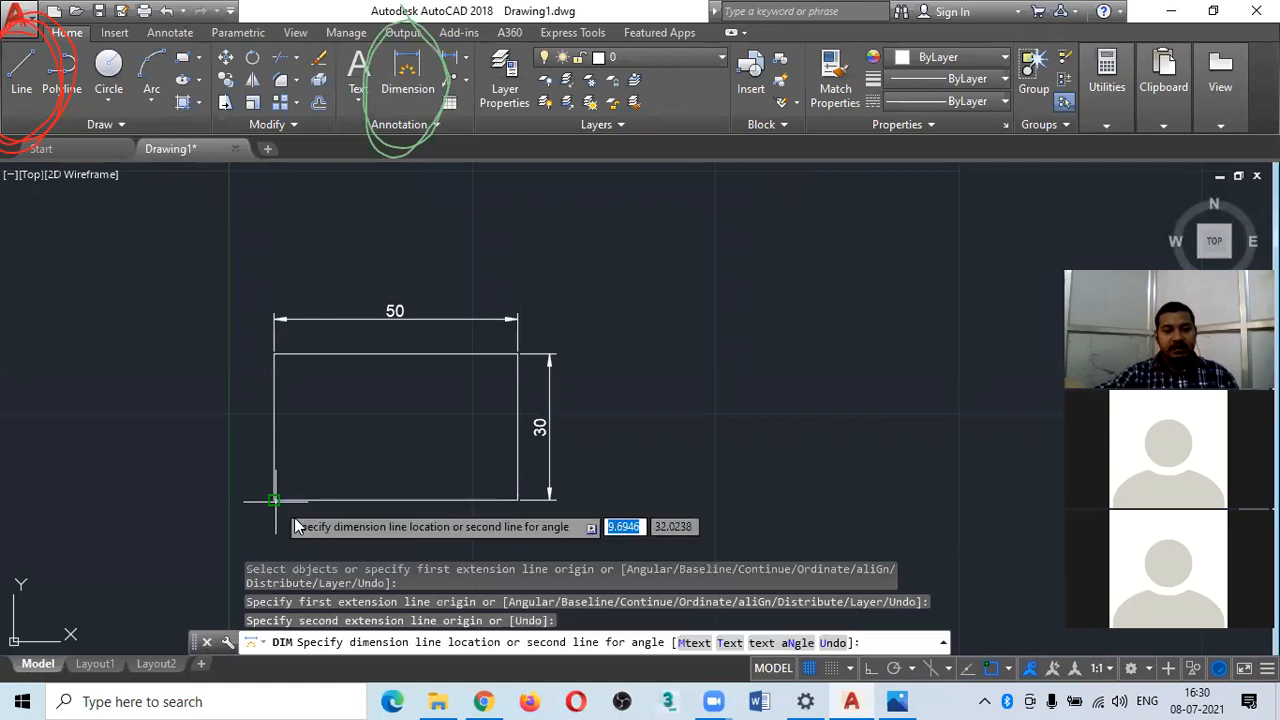
click(360, 532)
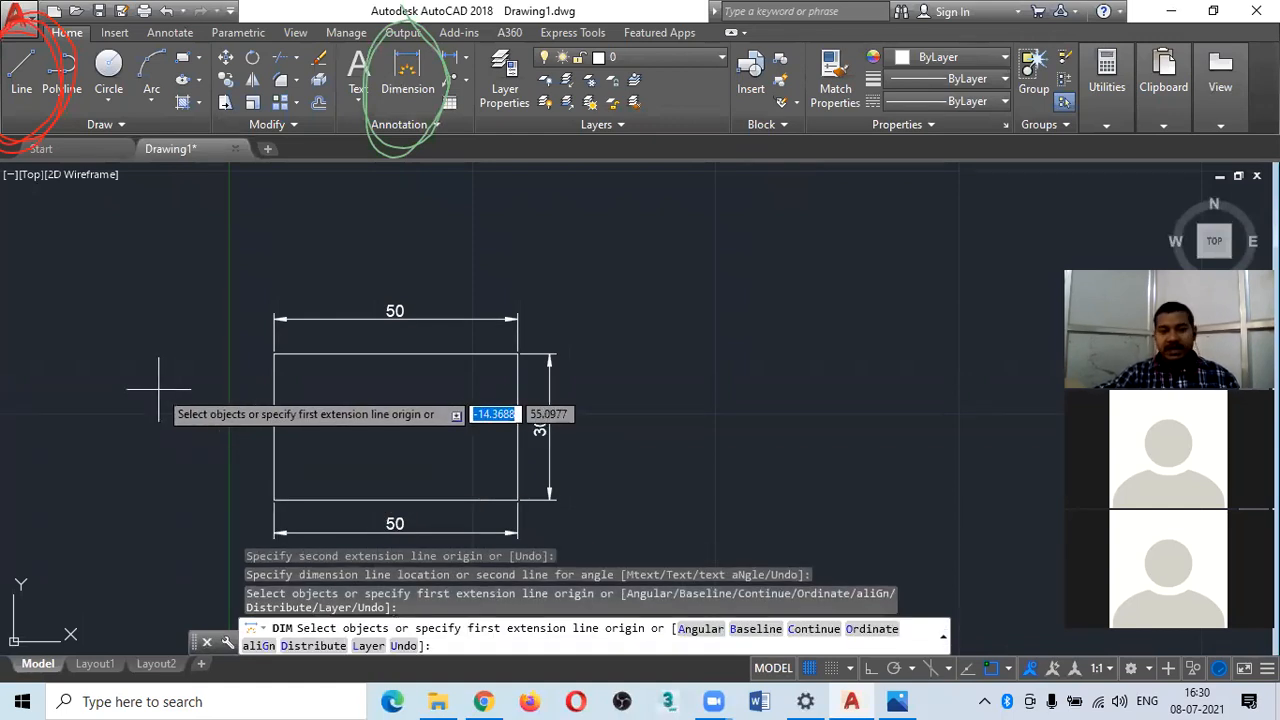
- Dimension the rectangle's left edge from the upper to the lower corner, placing it outside on the left
click(273, 354)
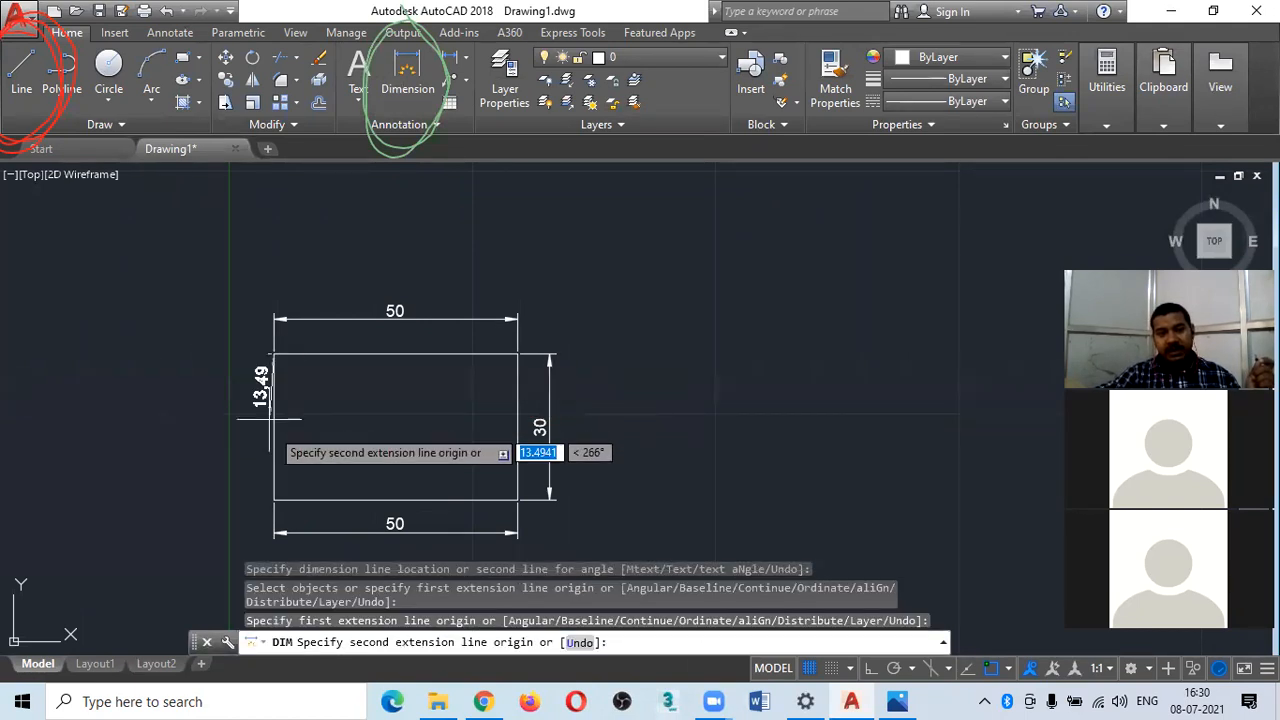
click(273, 498)
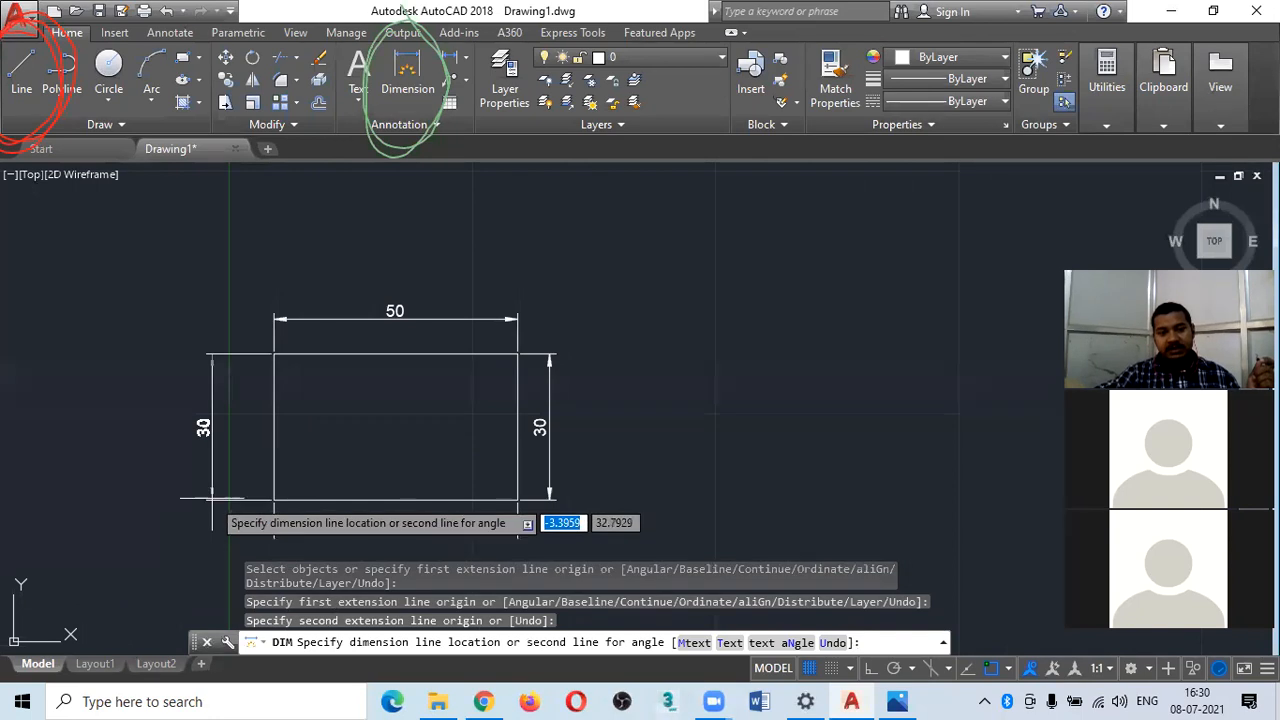
click(217, 490)
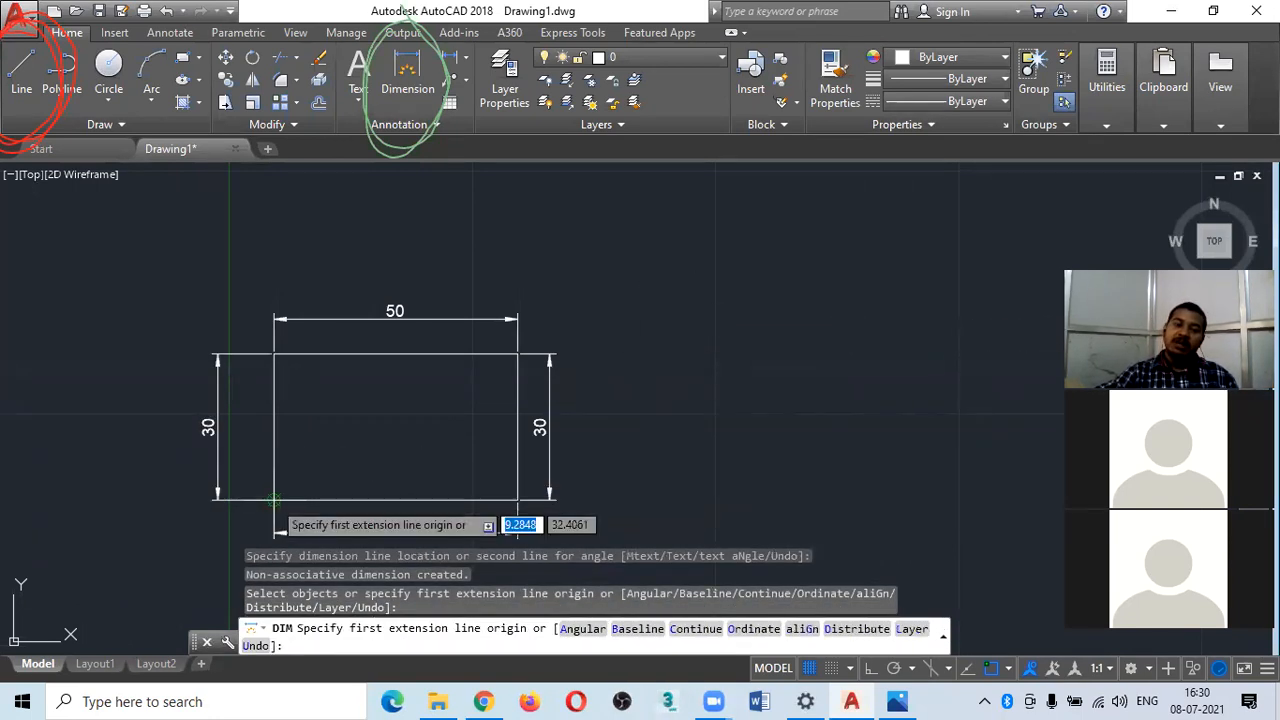
- Dimension the rectangle's diagonal from the lower left to the upper right corner, placing the dimension line inside the rectangle
click(274, 500)
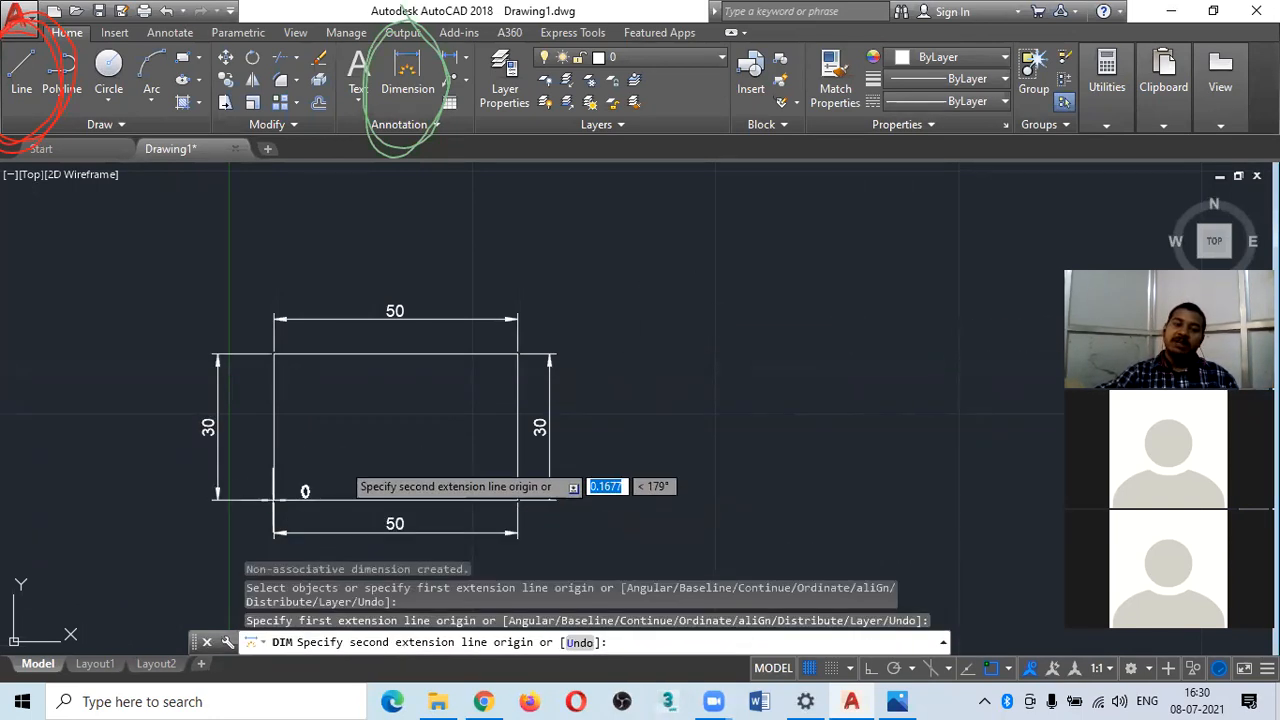
click(517, 354)
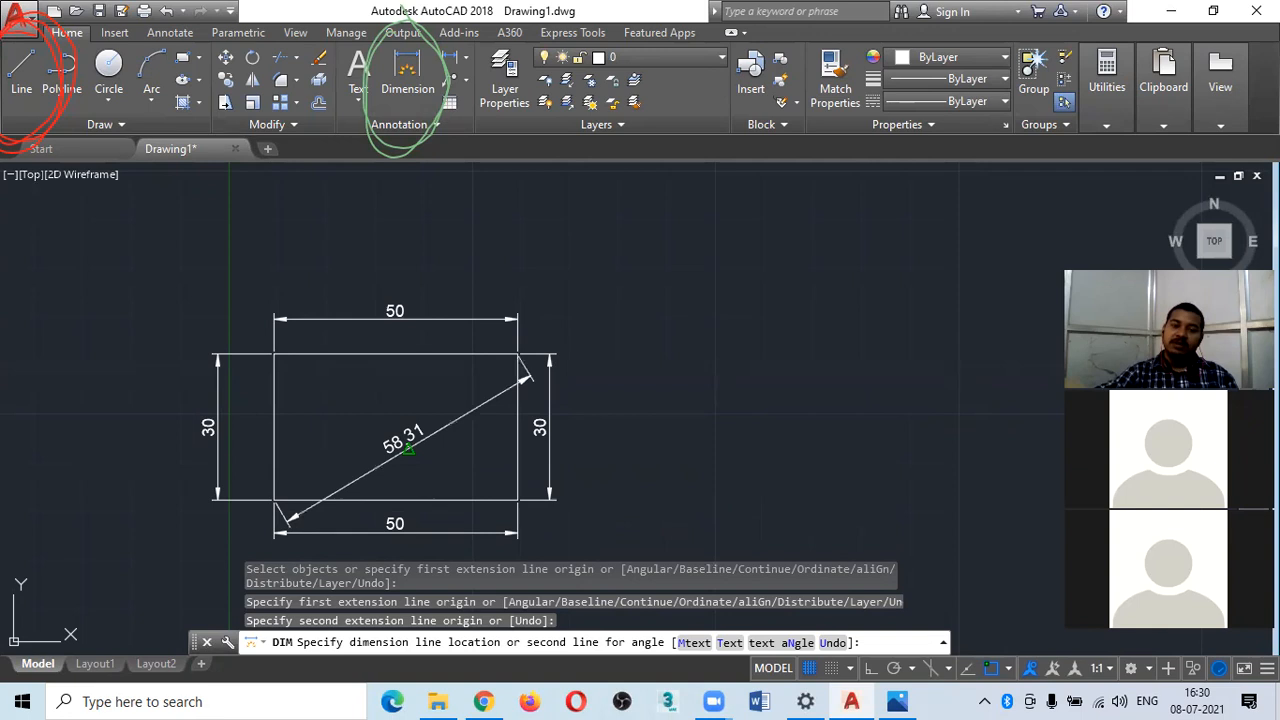
click(408, 438)
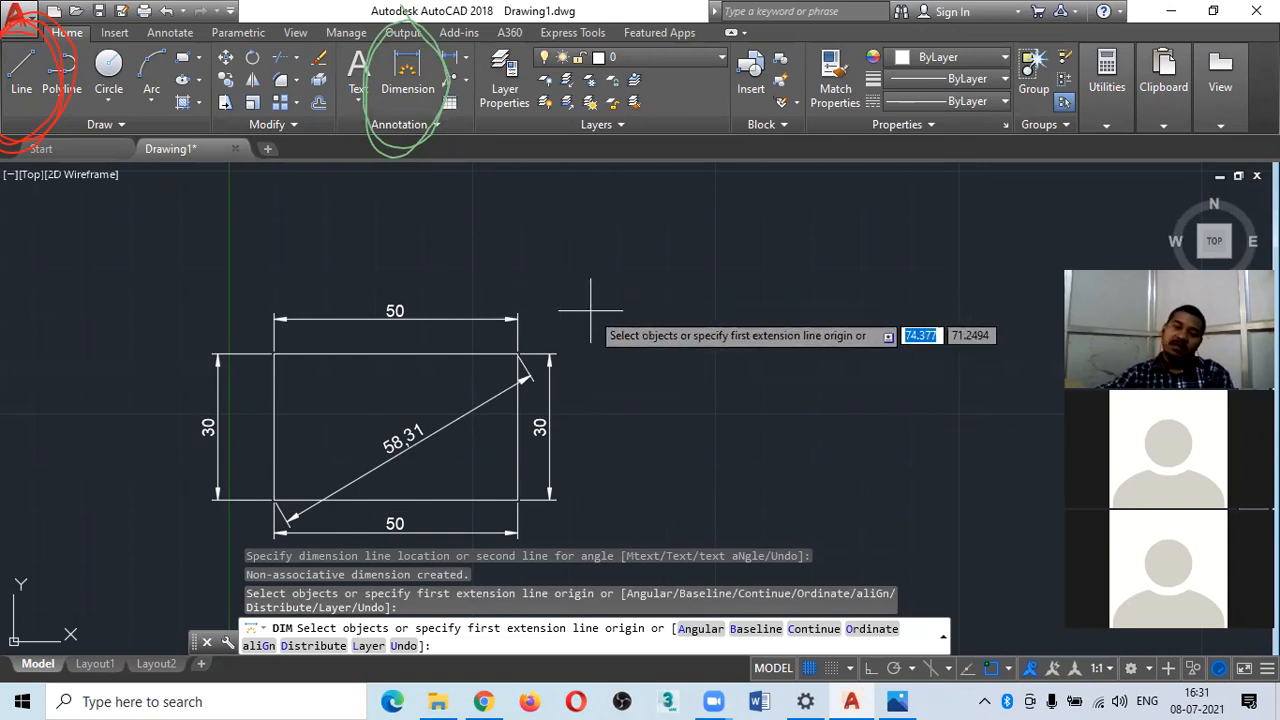
- Draw a circle with a radius of about 12.7 in the empty space to the right of the rectangle
click(109, 66)
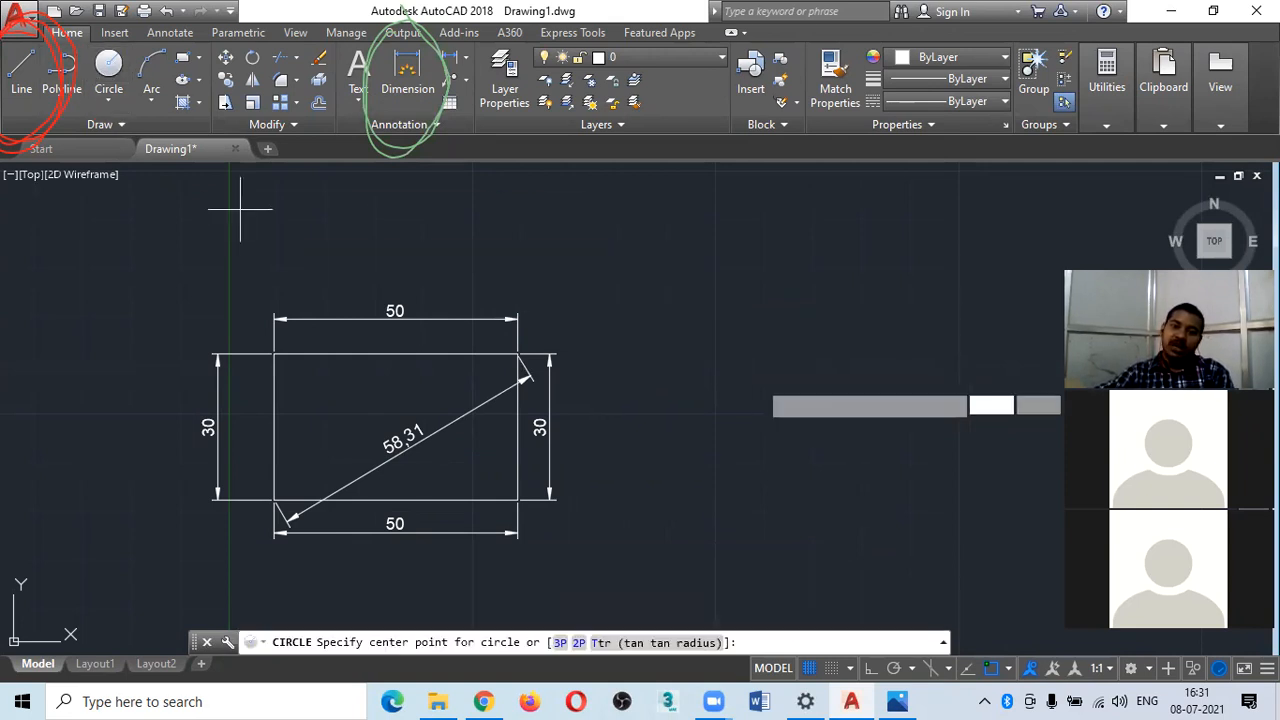
click(781, 351)
click(737, 308)
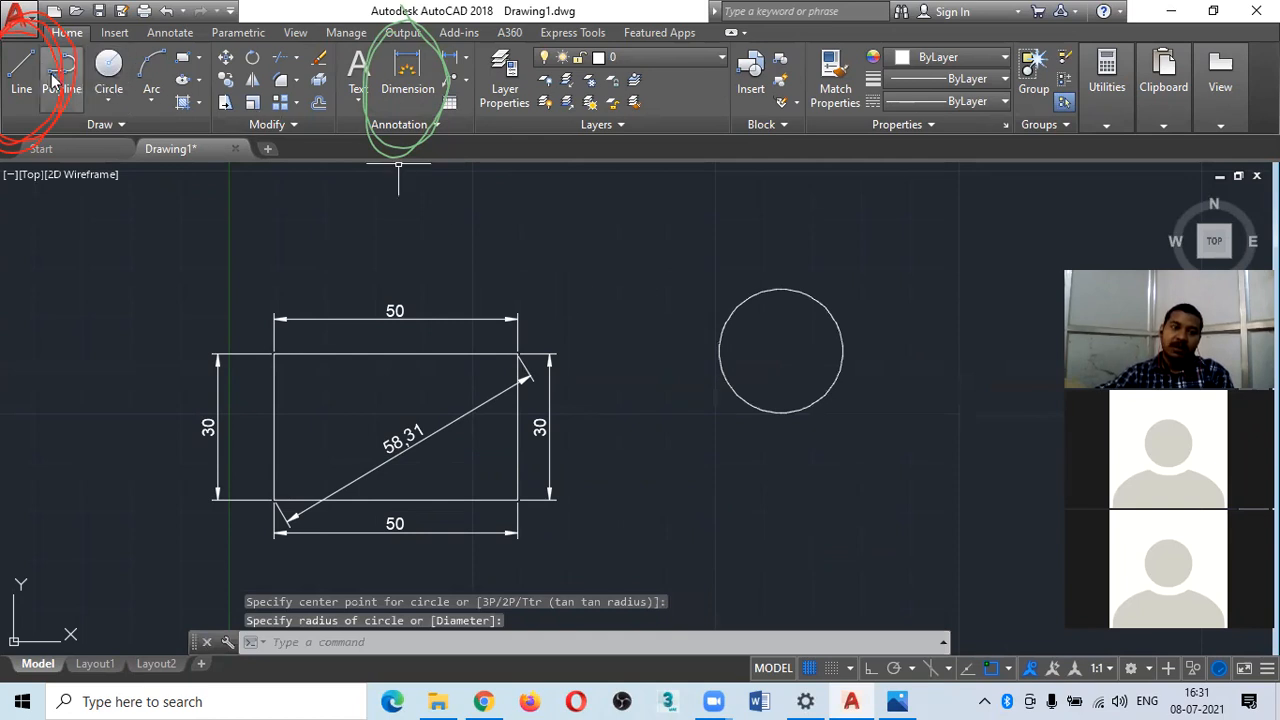
- Draw an oblique line rising to the right of the circle, continued with Ortho on by a horizontal line about 22.3 long
click(21, 70)
click(896, 445)
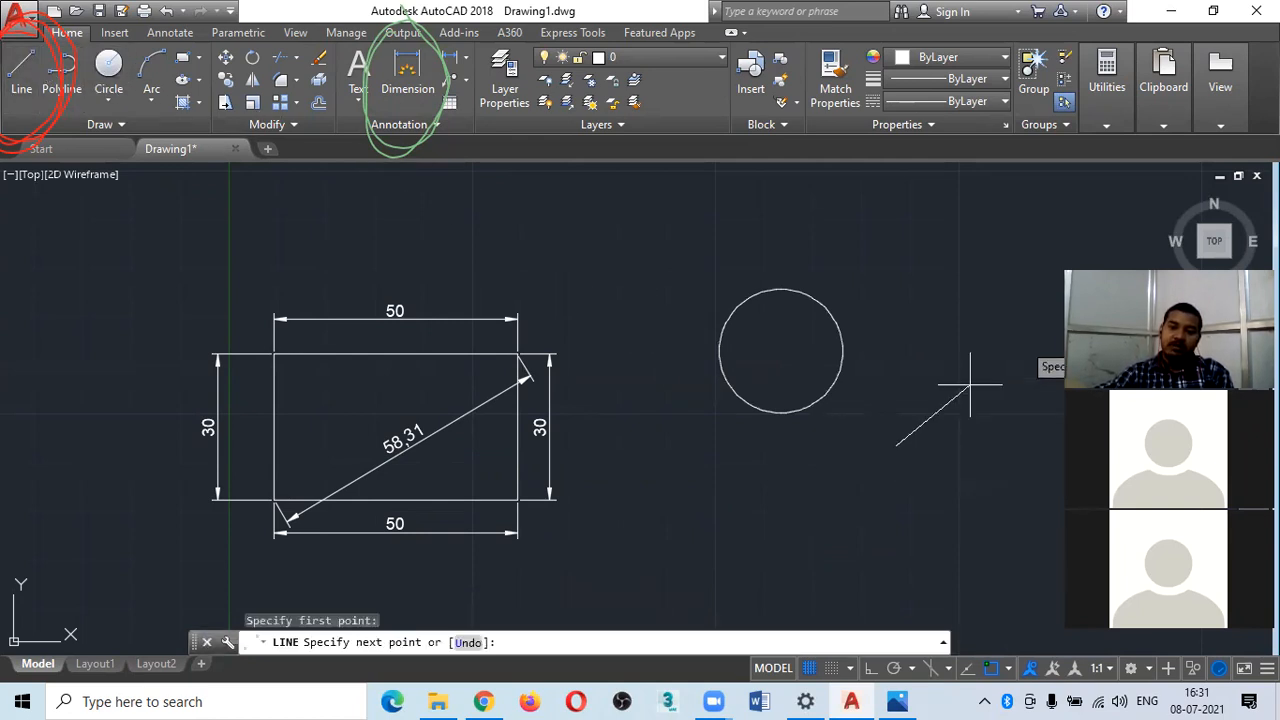
click(1029, 334)
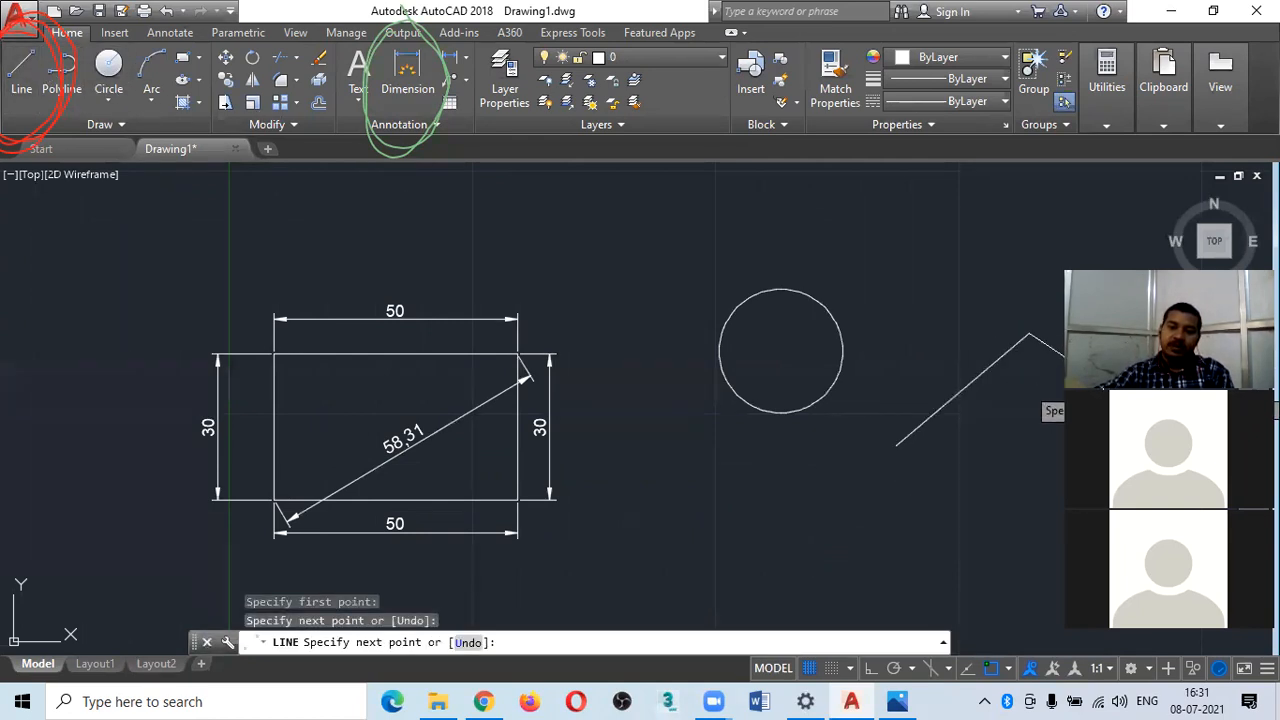
key(F8)
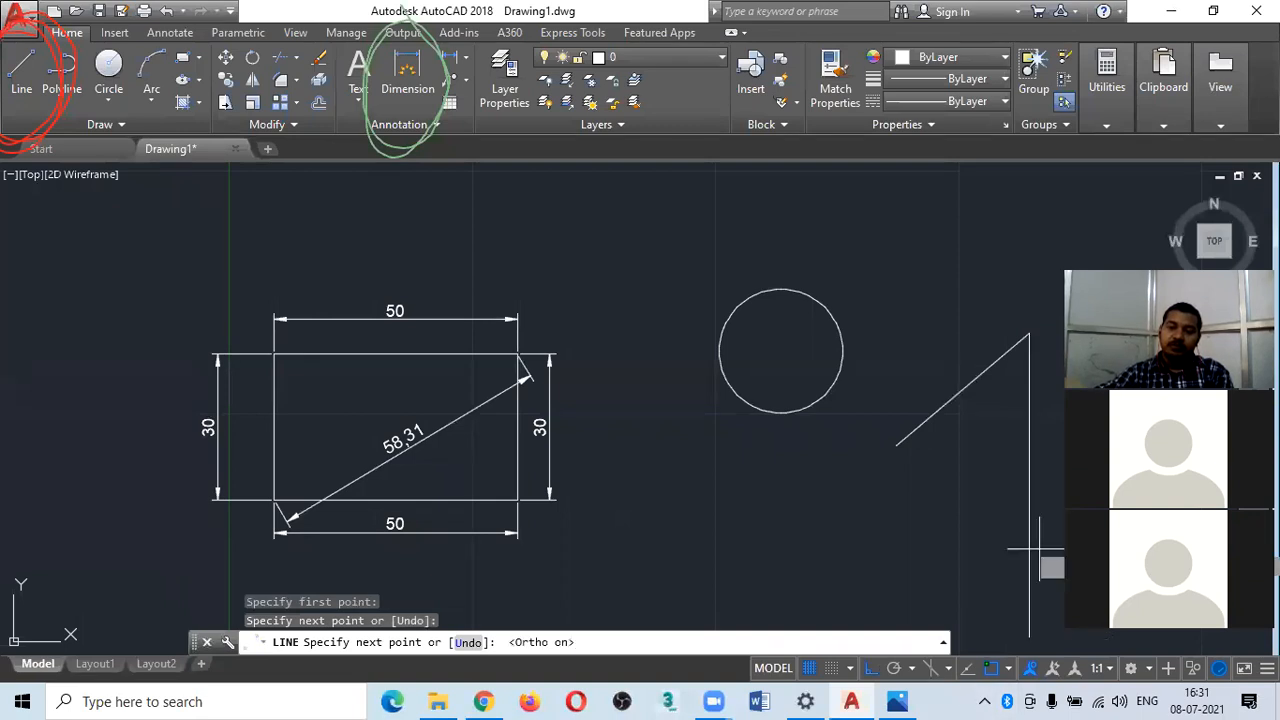
click(1150, 350)
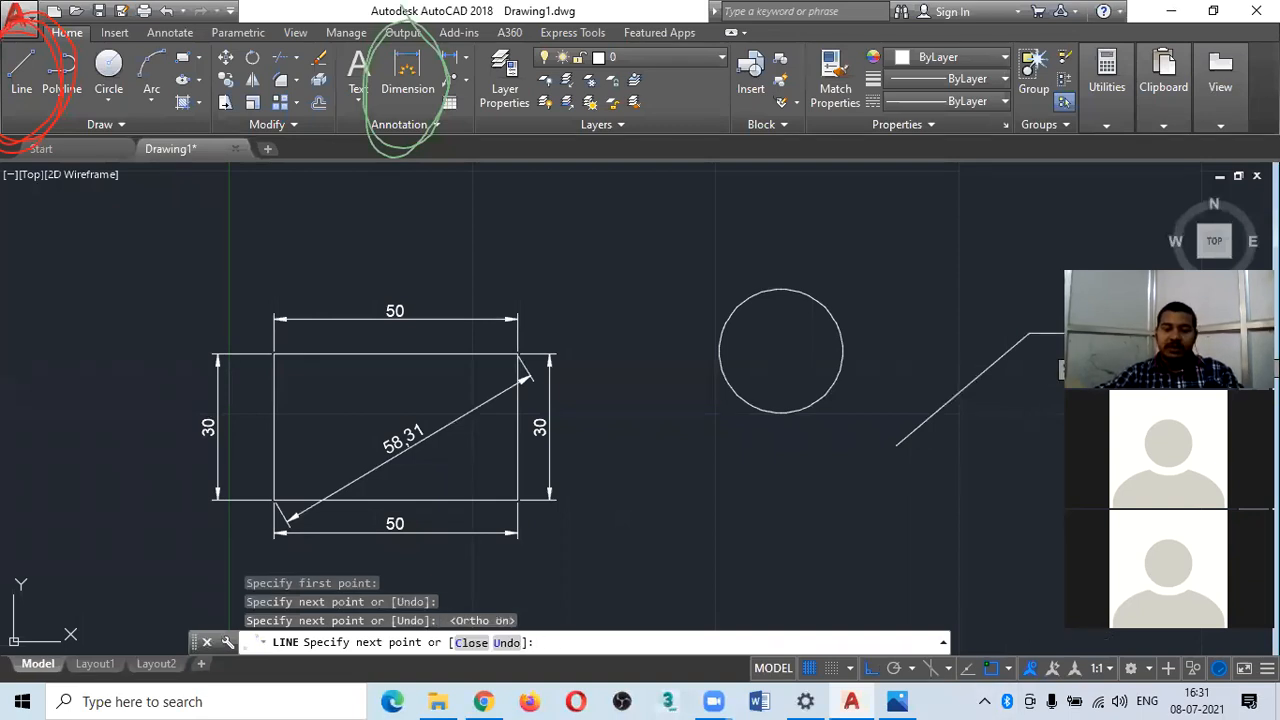
key(Return)
- Dimension the horizontal line between its two endpoints with the general Dimension command, placing the dimension above the line
mouse_move(937, 534)
middle_down()
mouse_move(634, 540)
mouse_move(408, 585)
middle_up()
scroll(333, 280, up, 2)
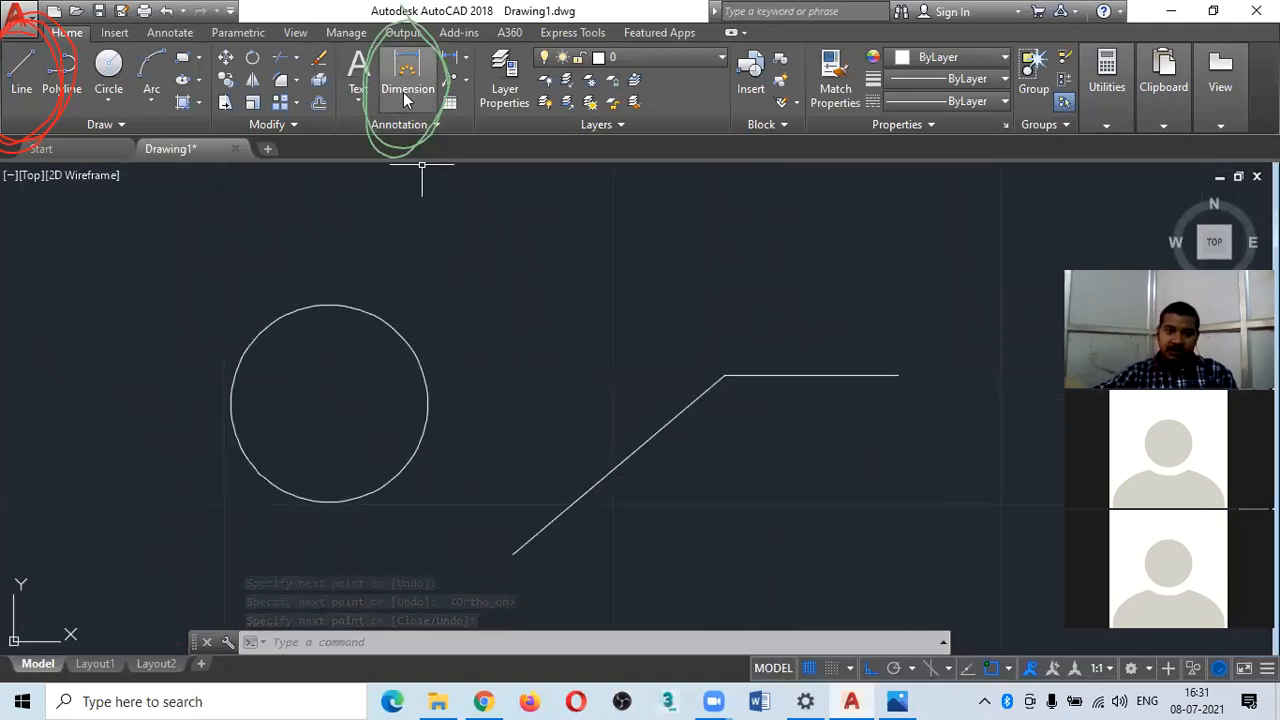
click(407, 89)
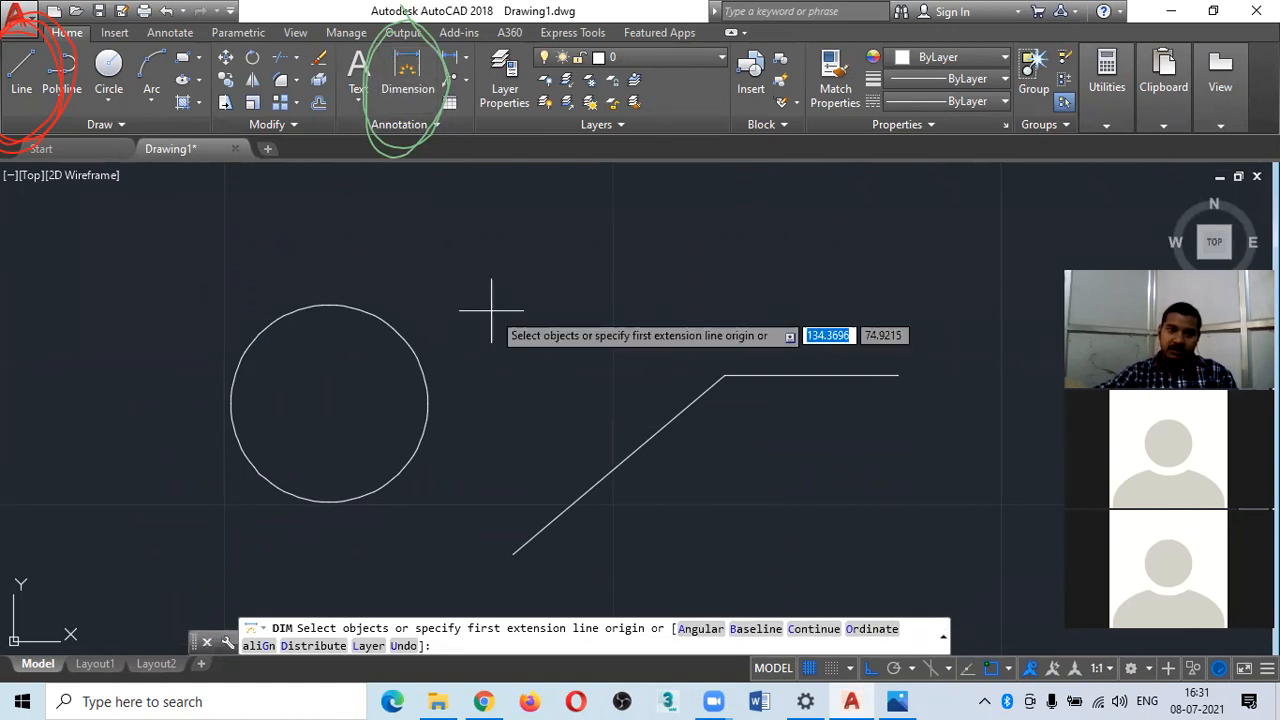
key(Return)
click(898, 375)
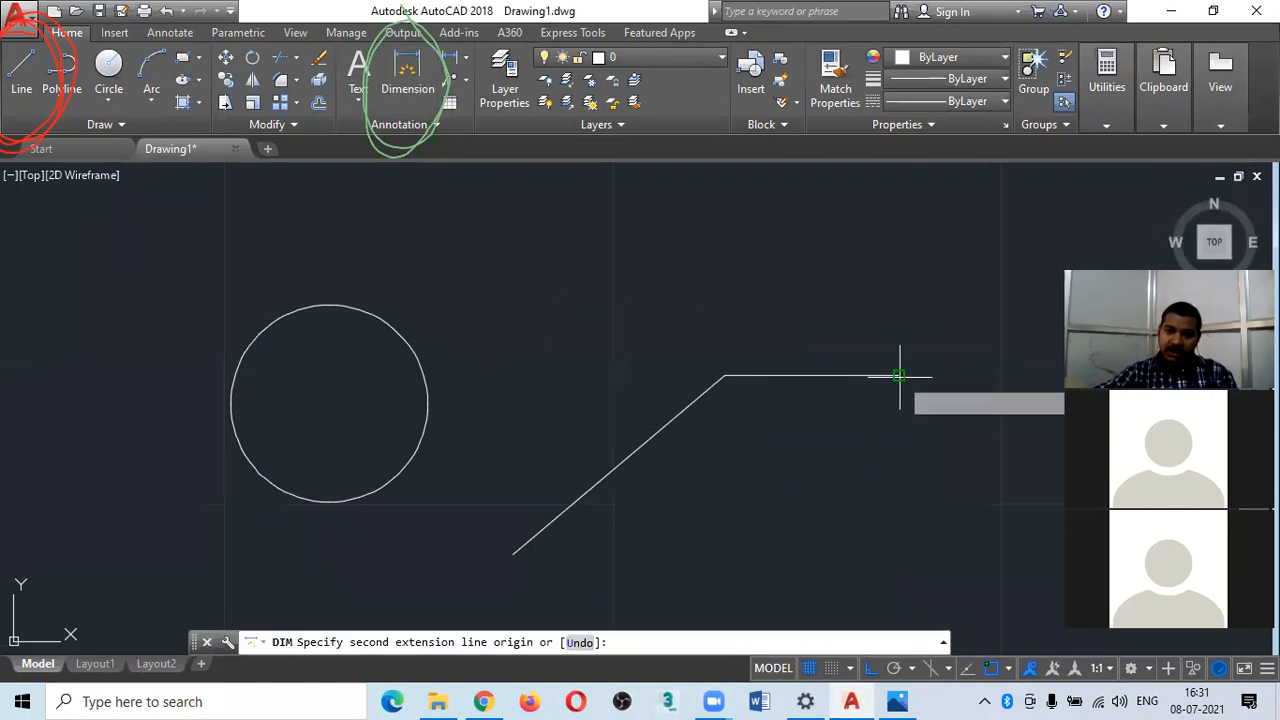
click(725, 375)
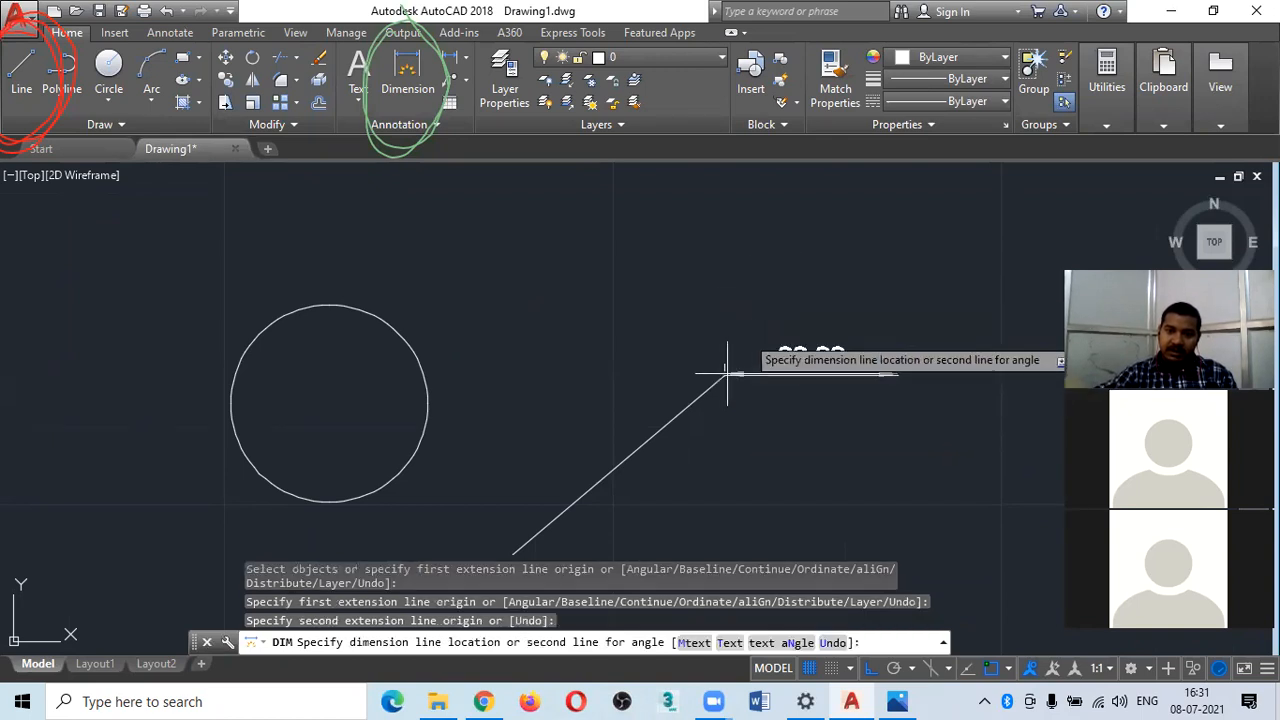
click(759, 333)
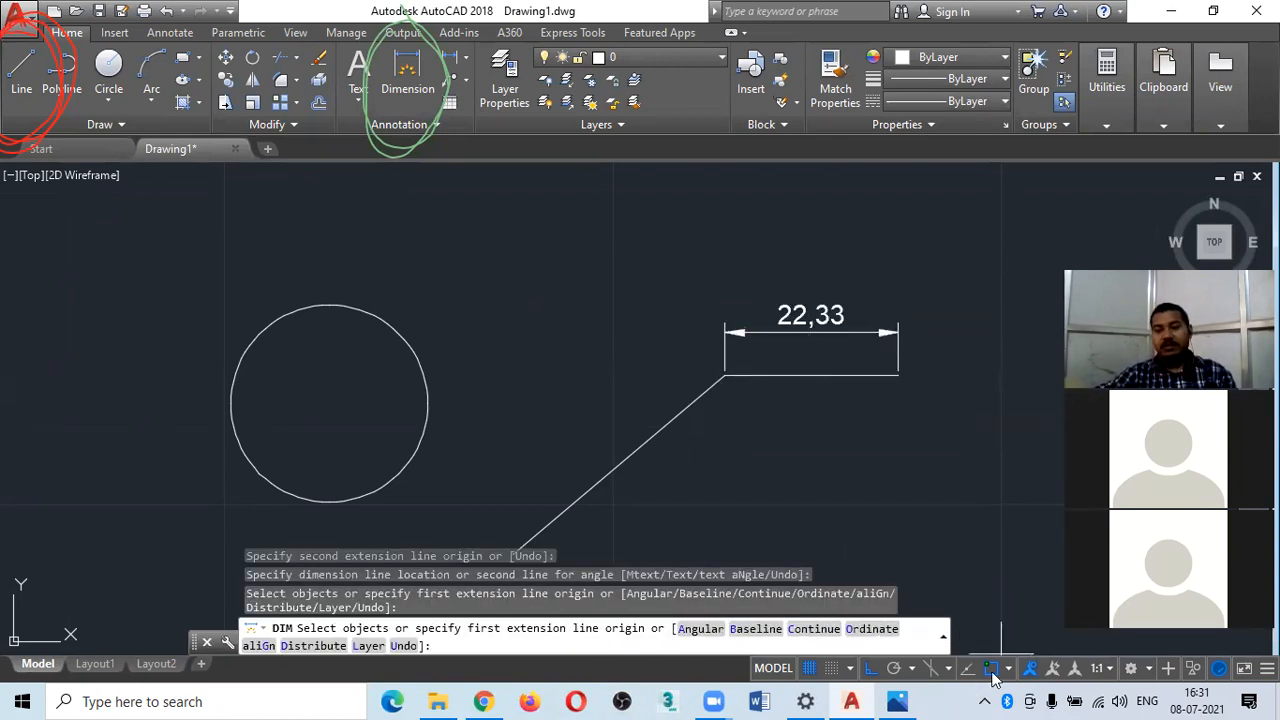
- Turn Ortho off and add a diameter dimension to the circle, placing its text outside at the circle's upper right
key(F8)
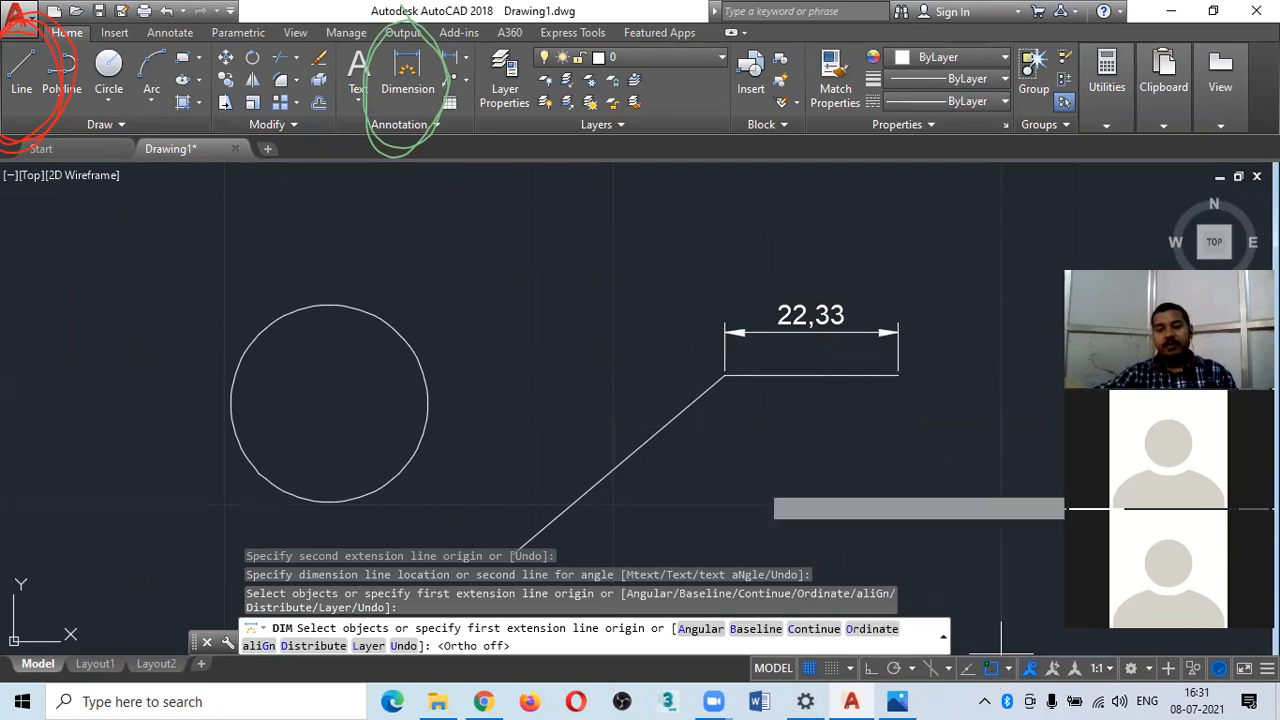
click(406, 340)
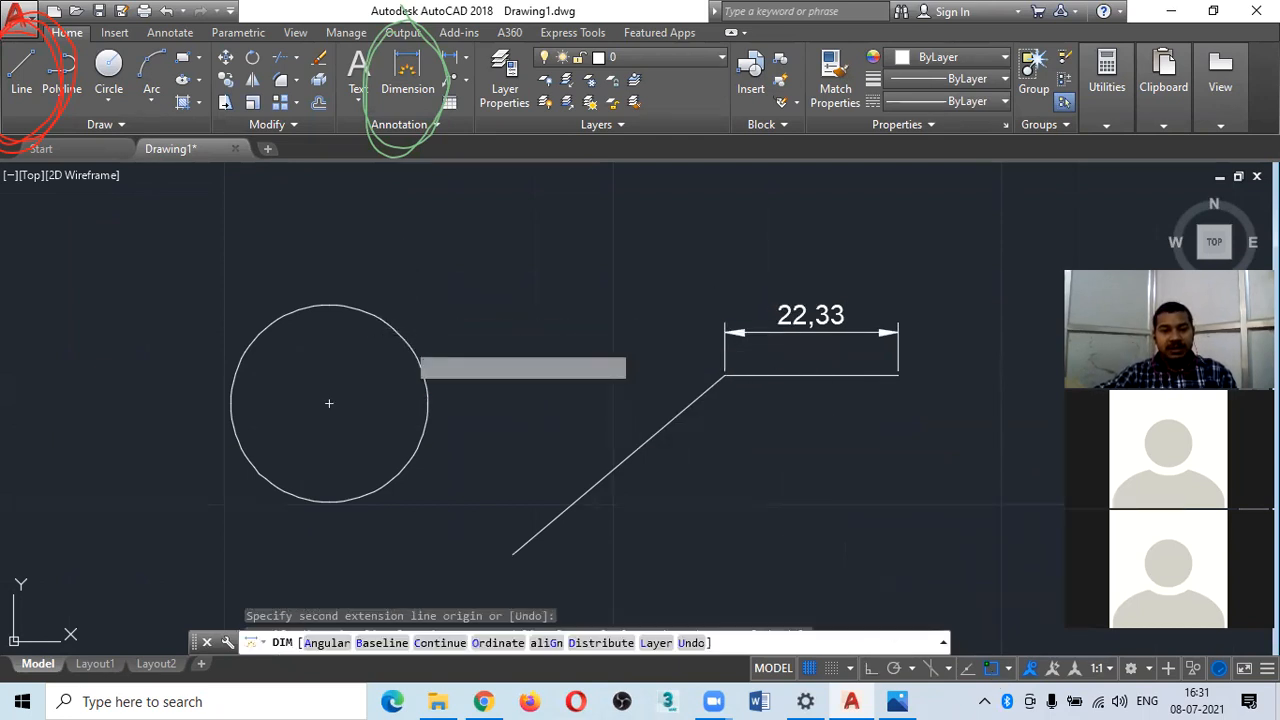
key(Escape)
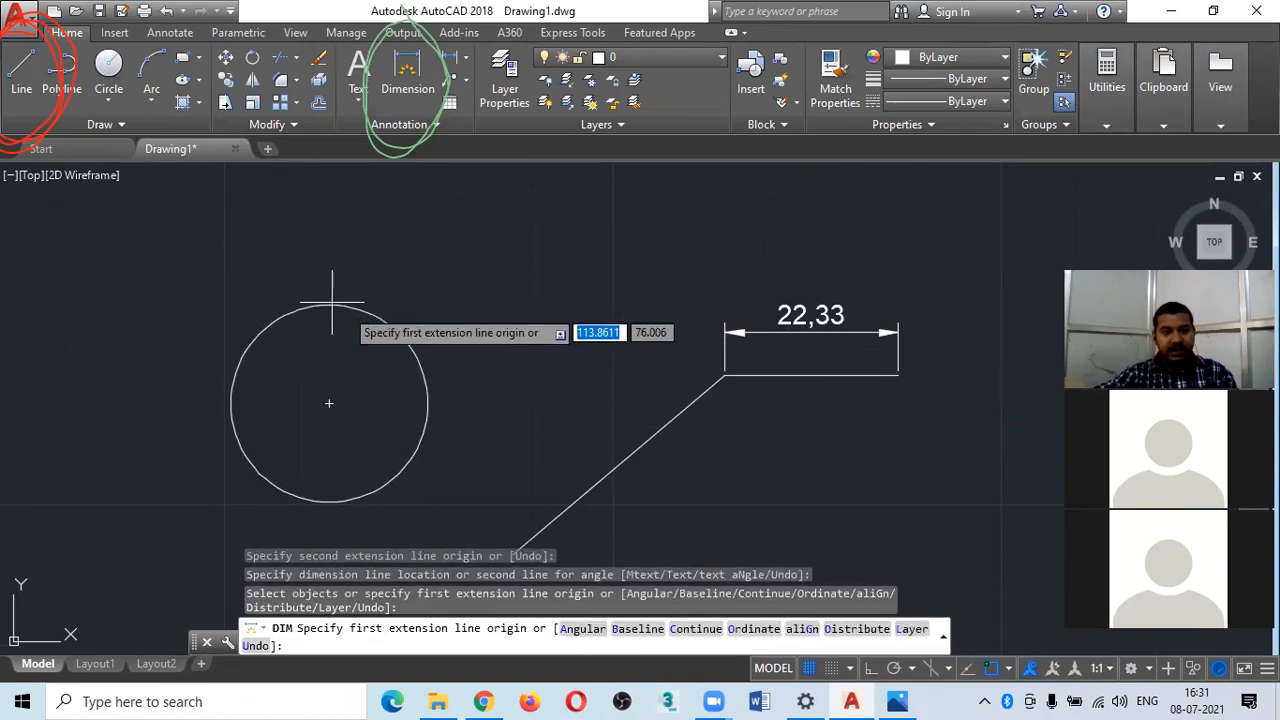
click(410, 352)
key(Escape)
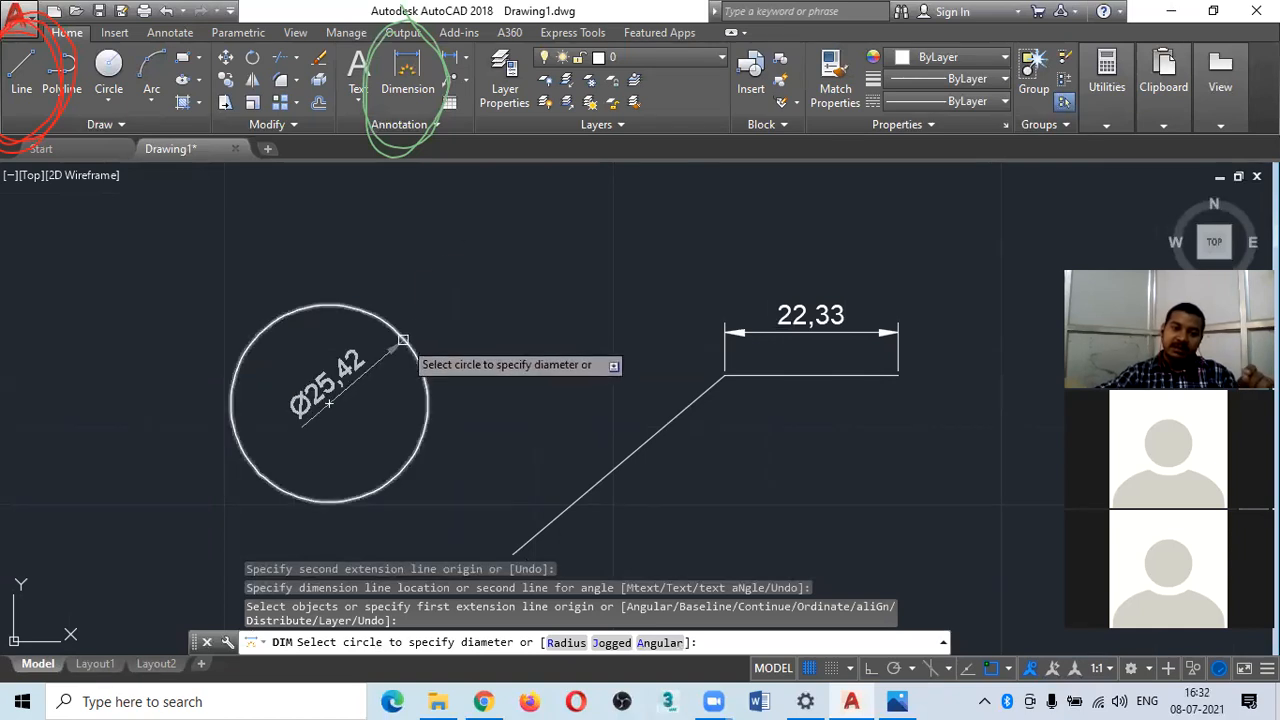
key(Escape)
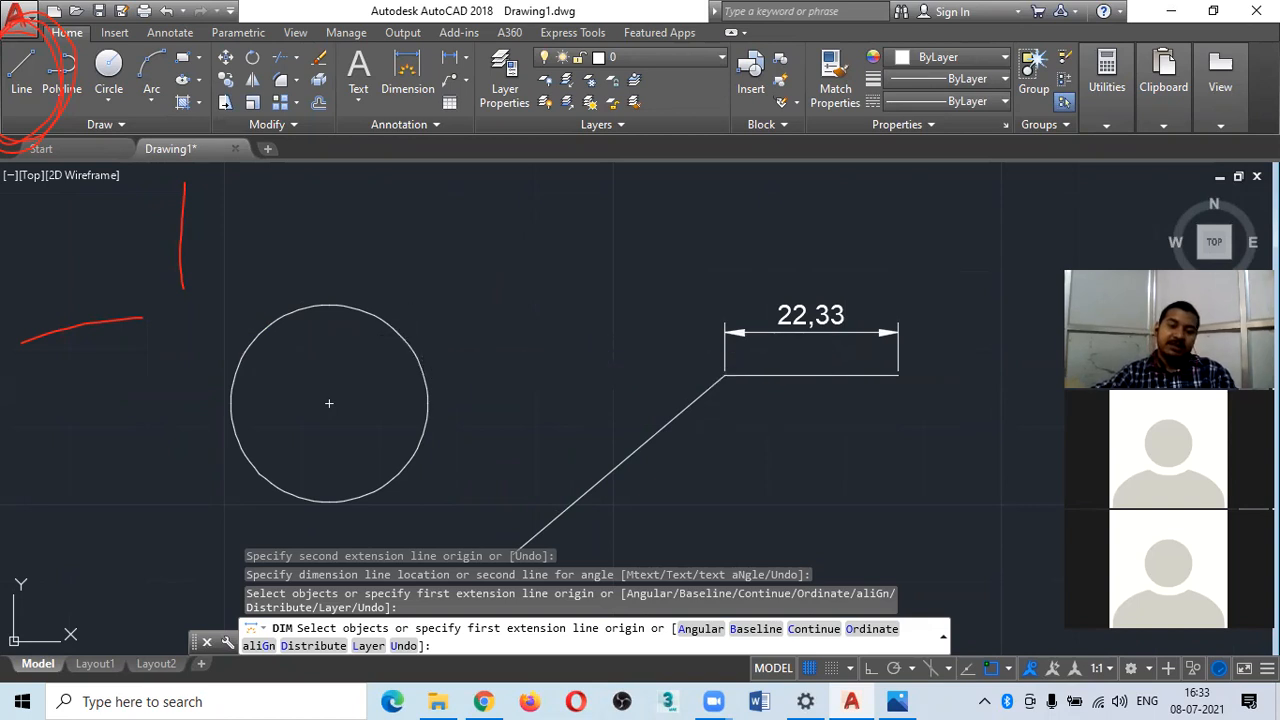
click(401, 337)
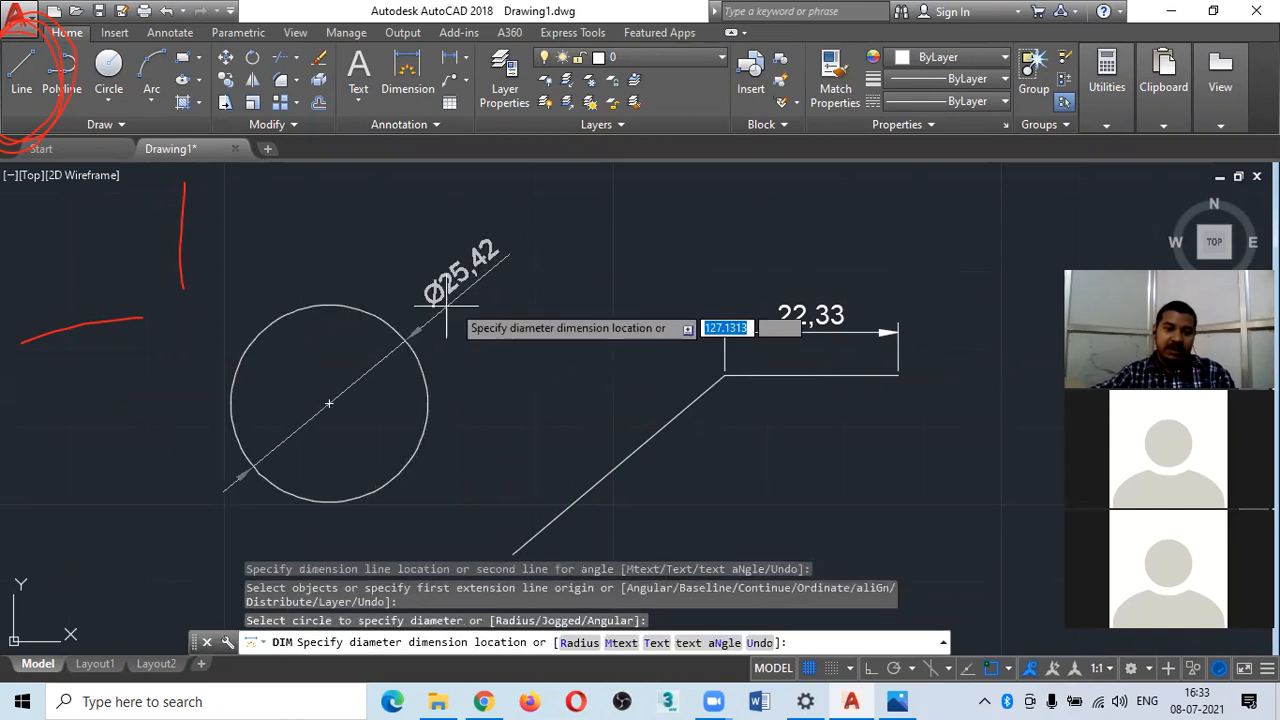
click(468, 263)
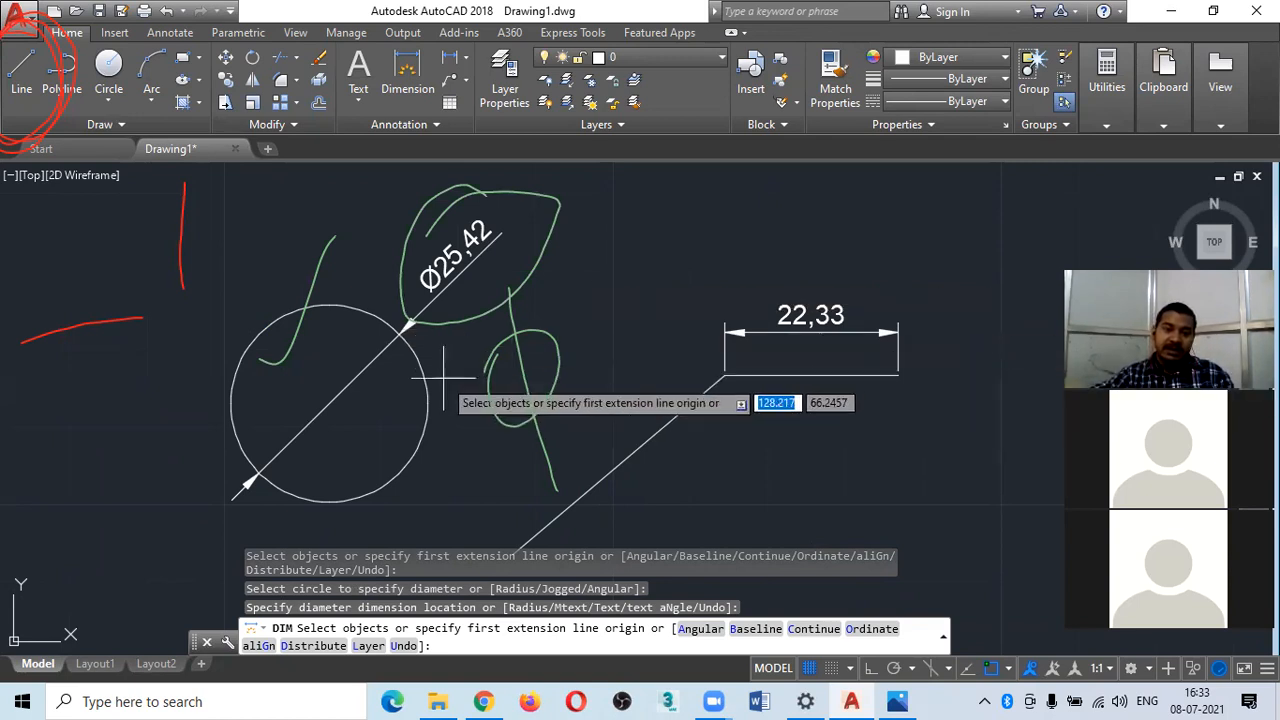
- Add a radius dimension to the circle using the Radius option, placed outside at its lower right, and end the Dimension command
click(411, 453)
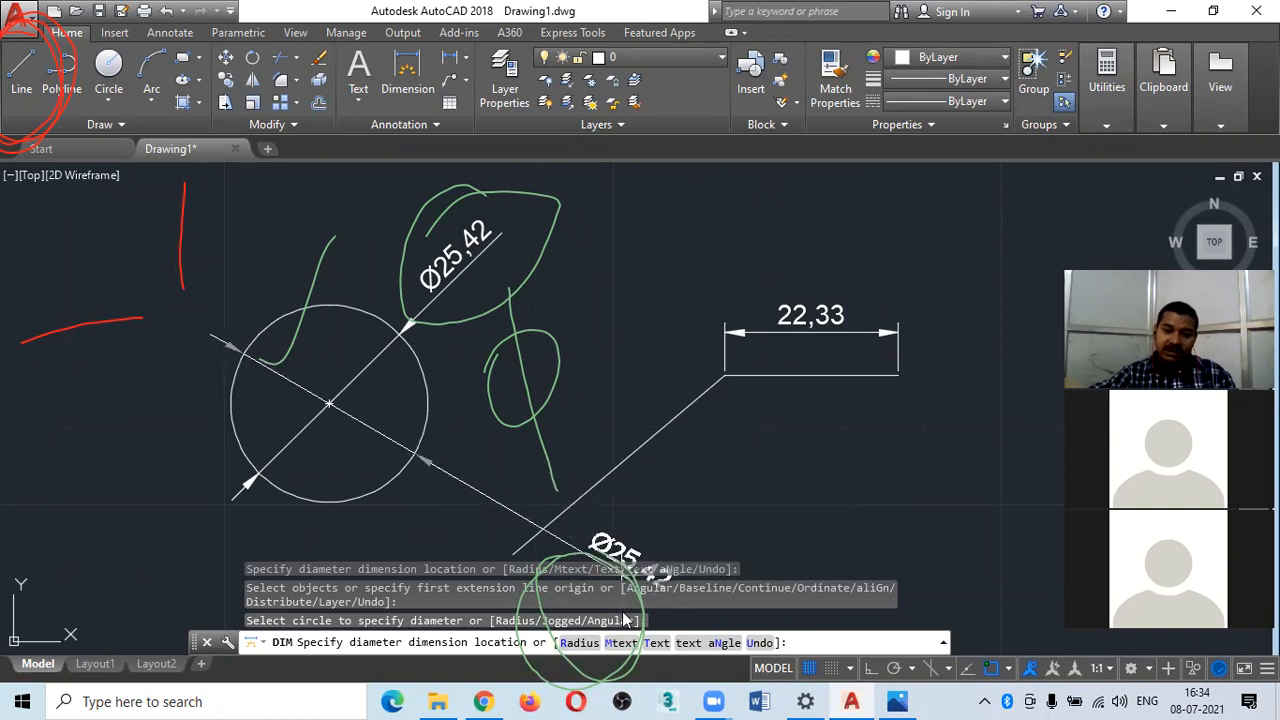
click(578, 644)
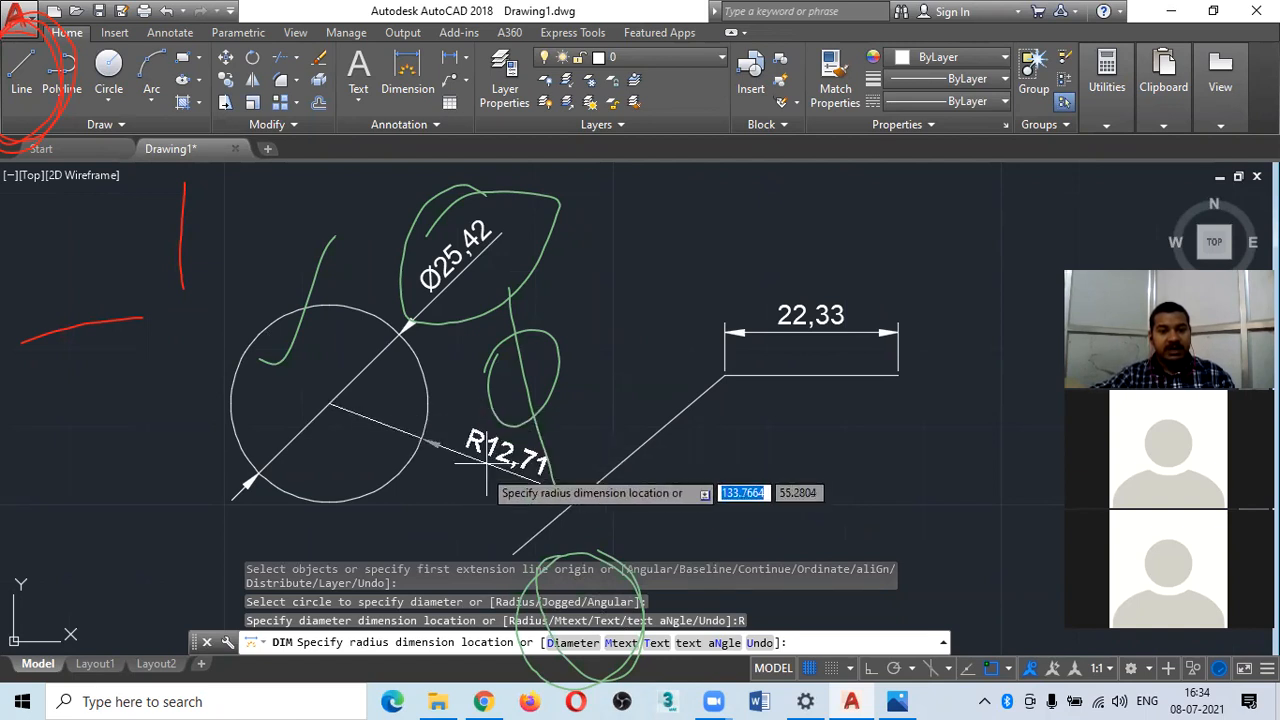
click(472, 488)
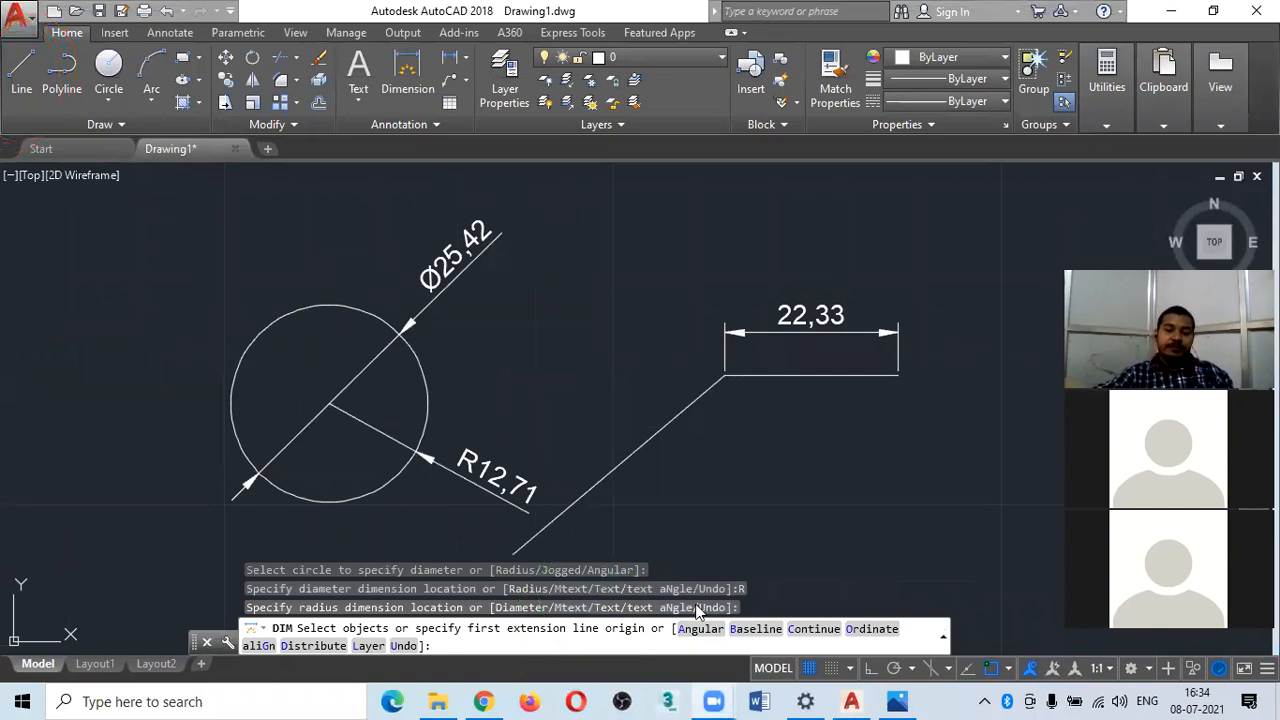
scroll(551, 279, down, 2)
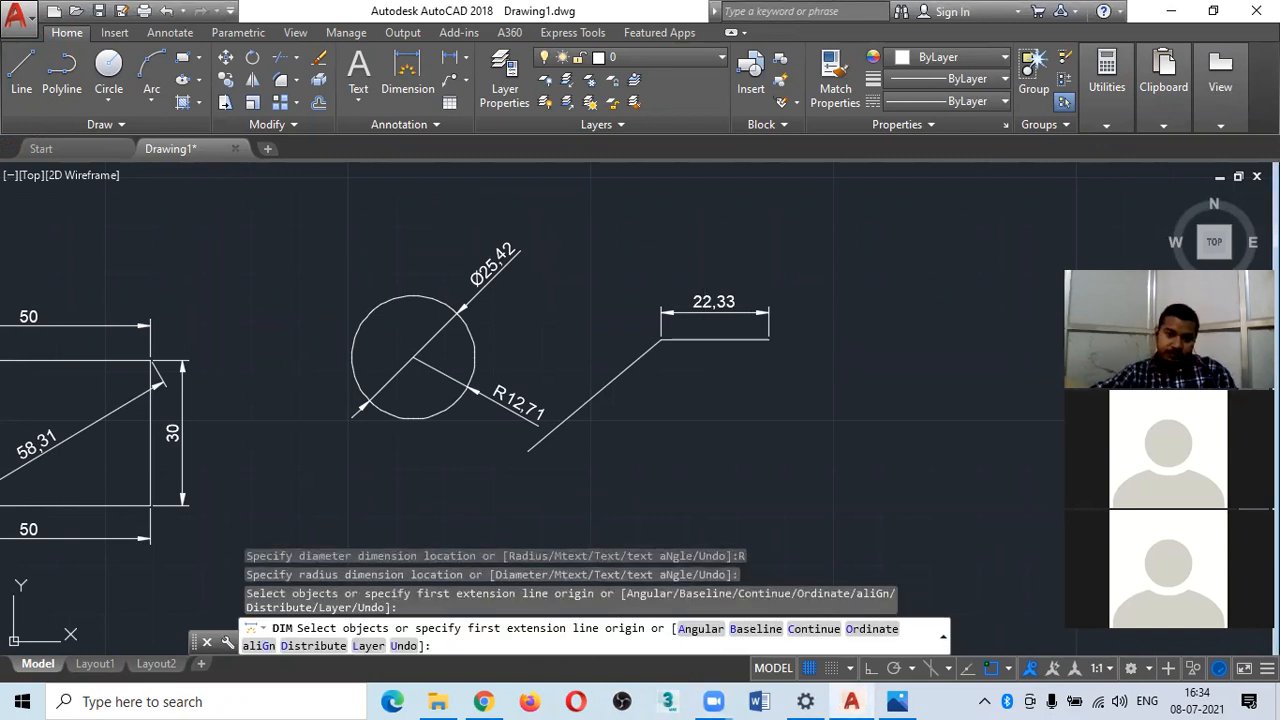
key(Escape)
key(Escape)
- Delete the horizontal line's dimension and create it again from the line's two endpoints, placed above the line
click(688, 313)
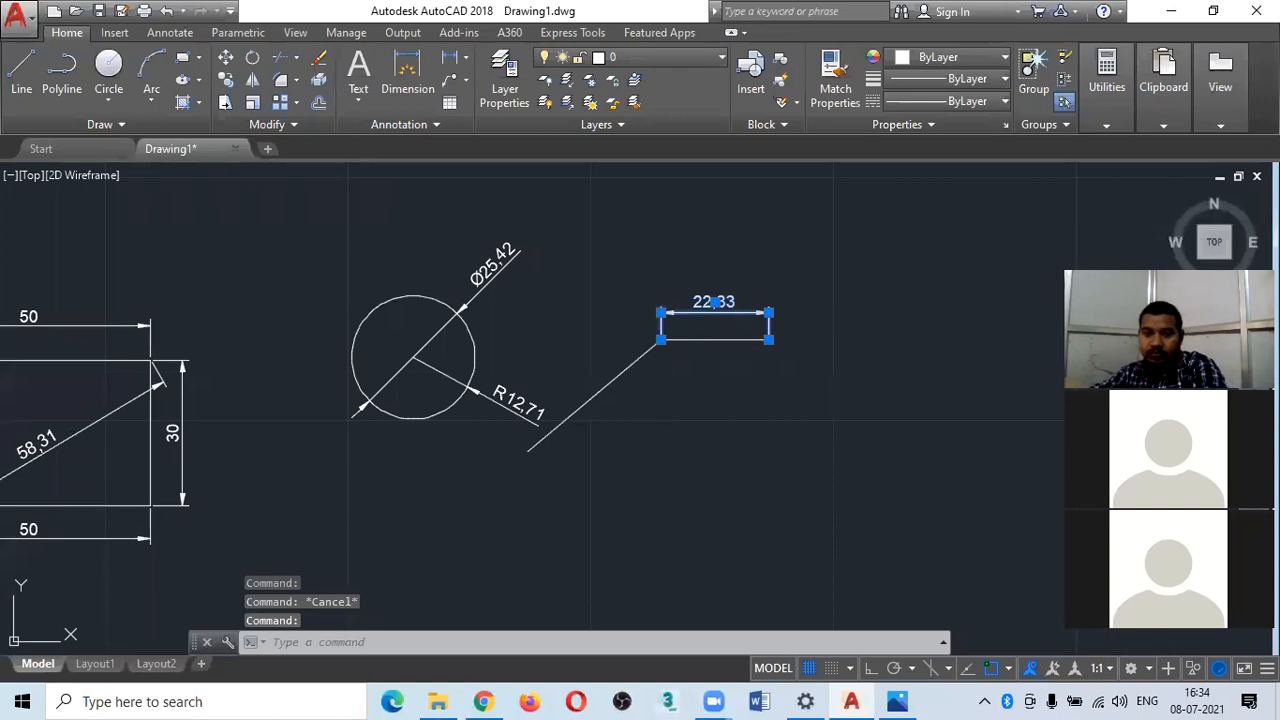
key(Delete)
scroll(620, 357, up, 4)
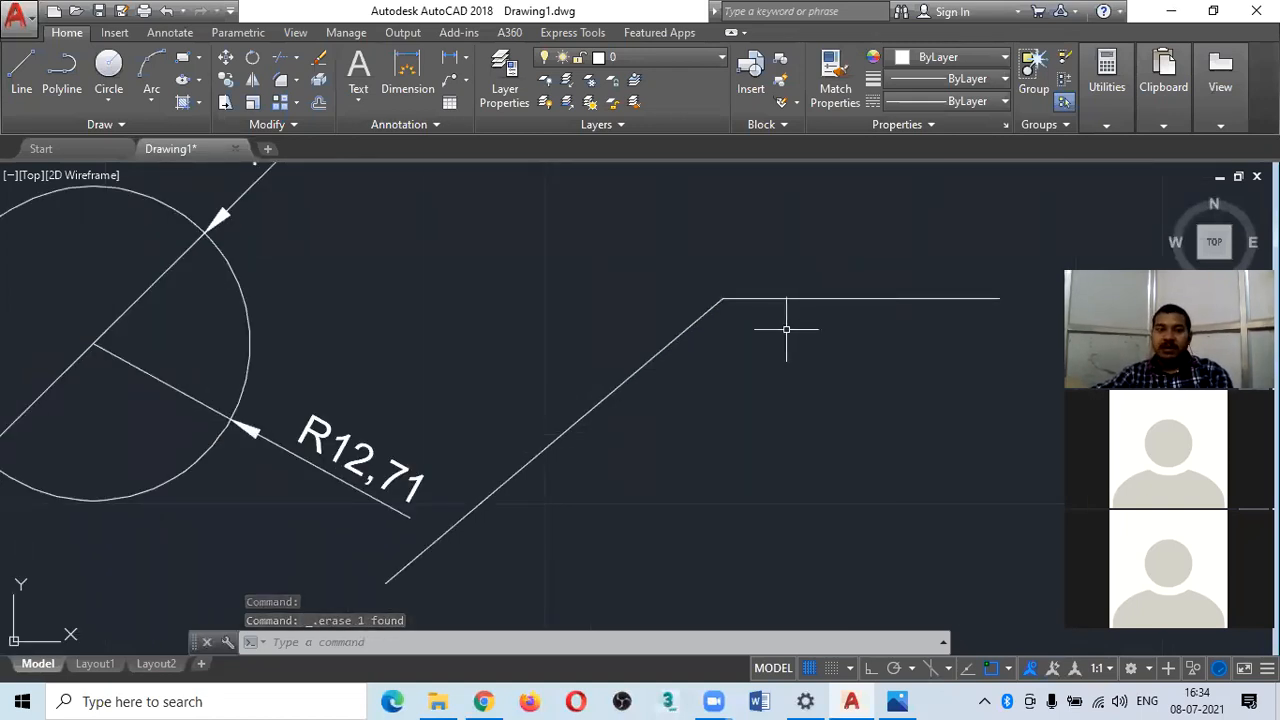
click(408, 75)
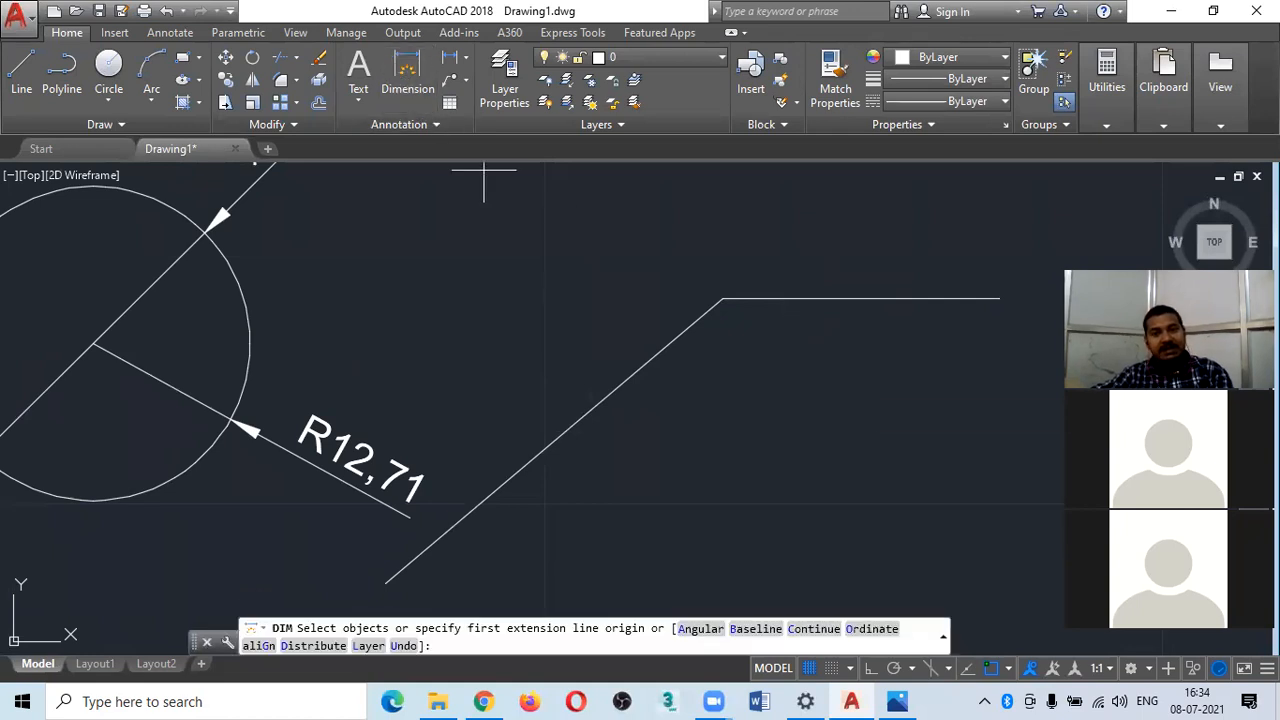
click(999, 298)
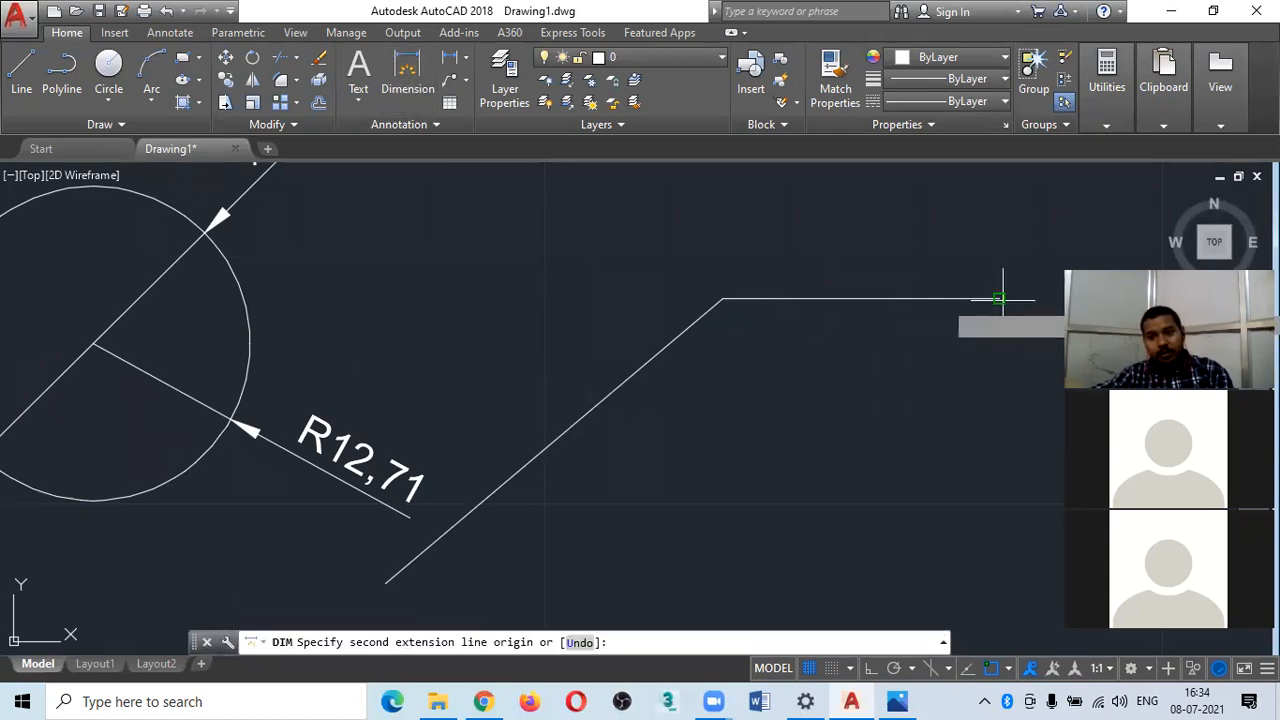
click(722, 298)
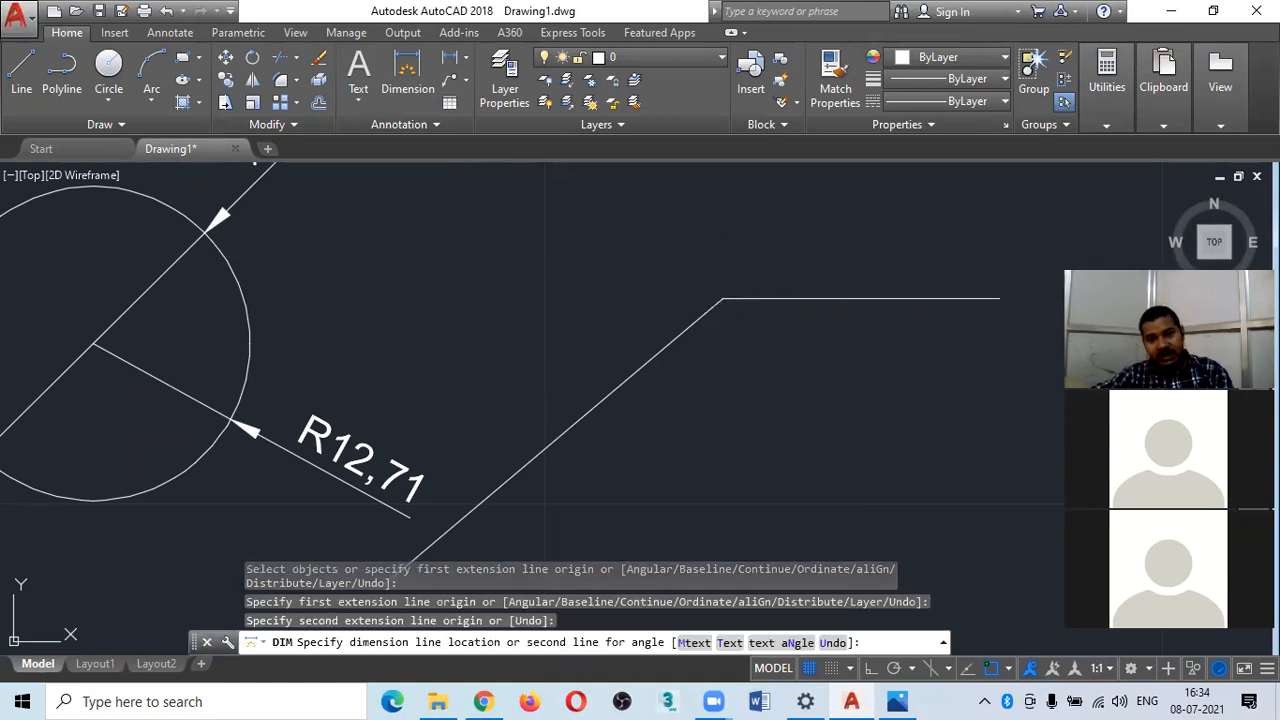
click(740, 246)
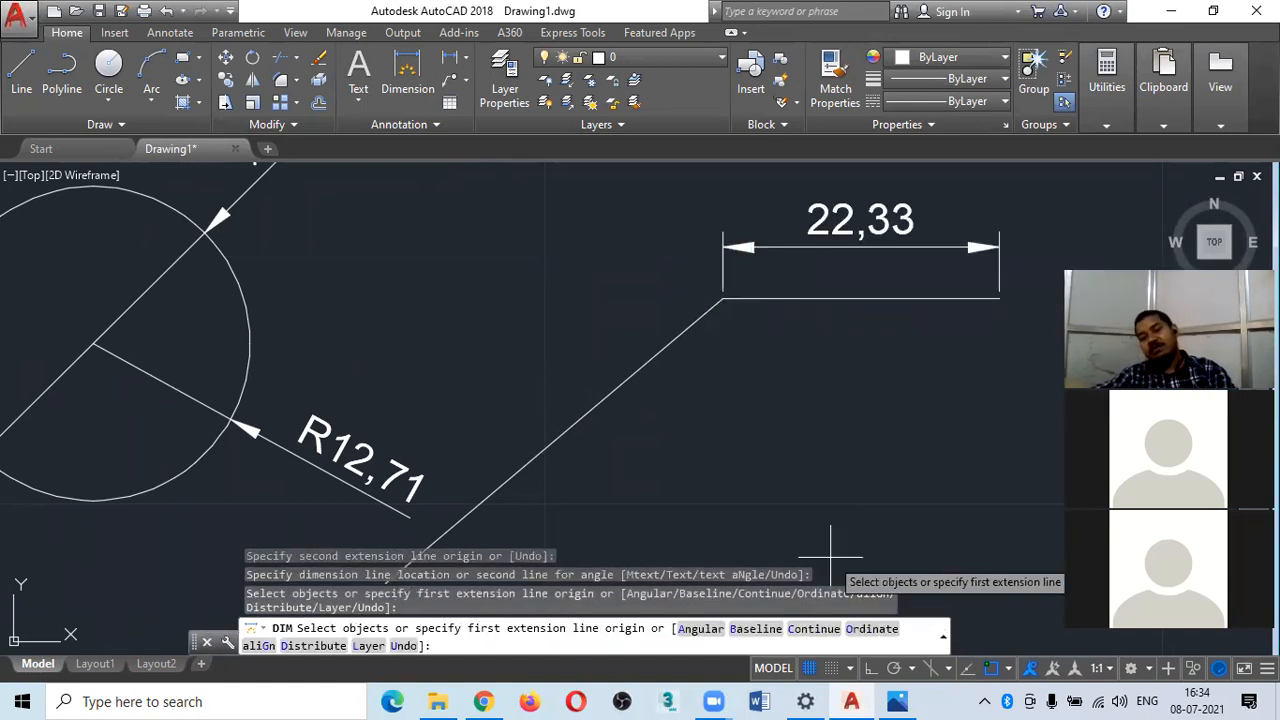
key(Escape)
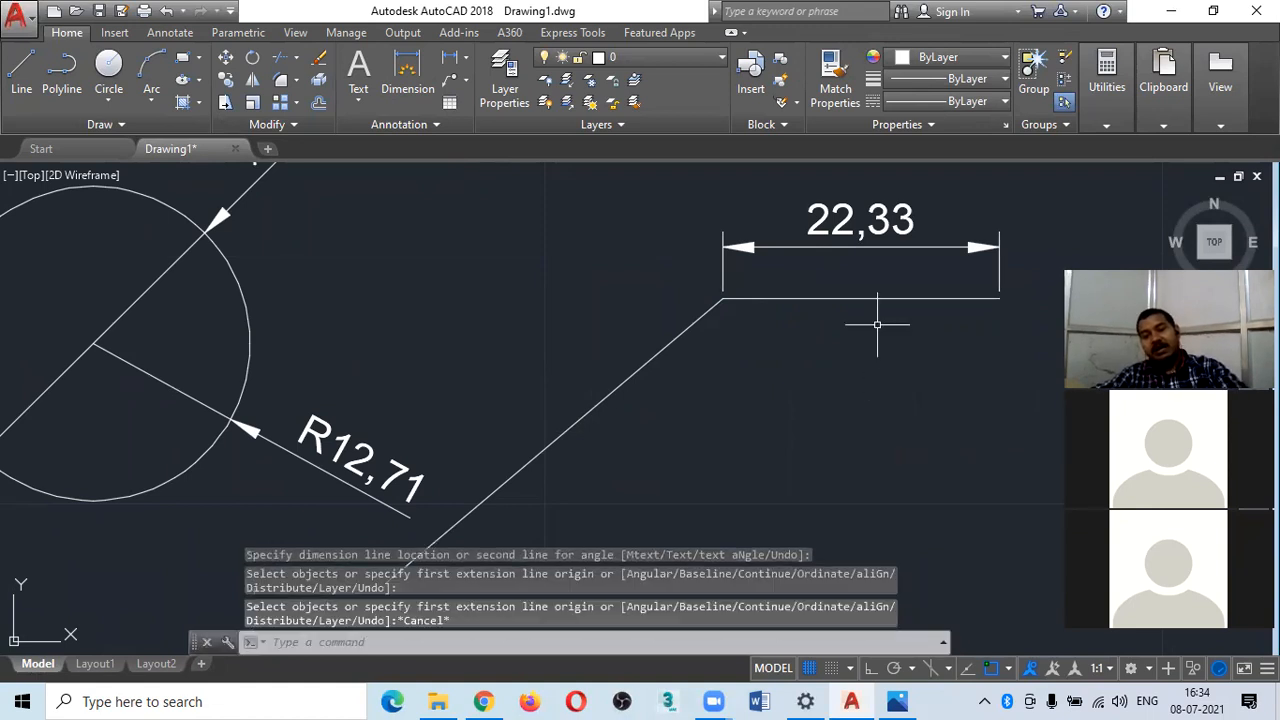
- Delete the re-created dimension above the horizontal line
click(904, 243)
click(886, 259)
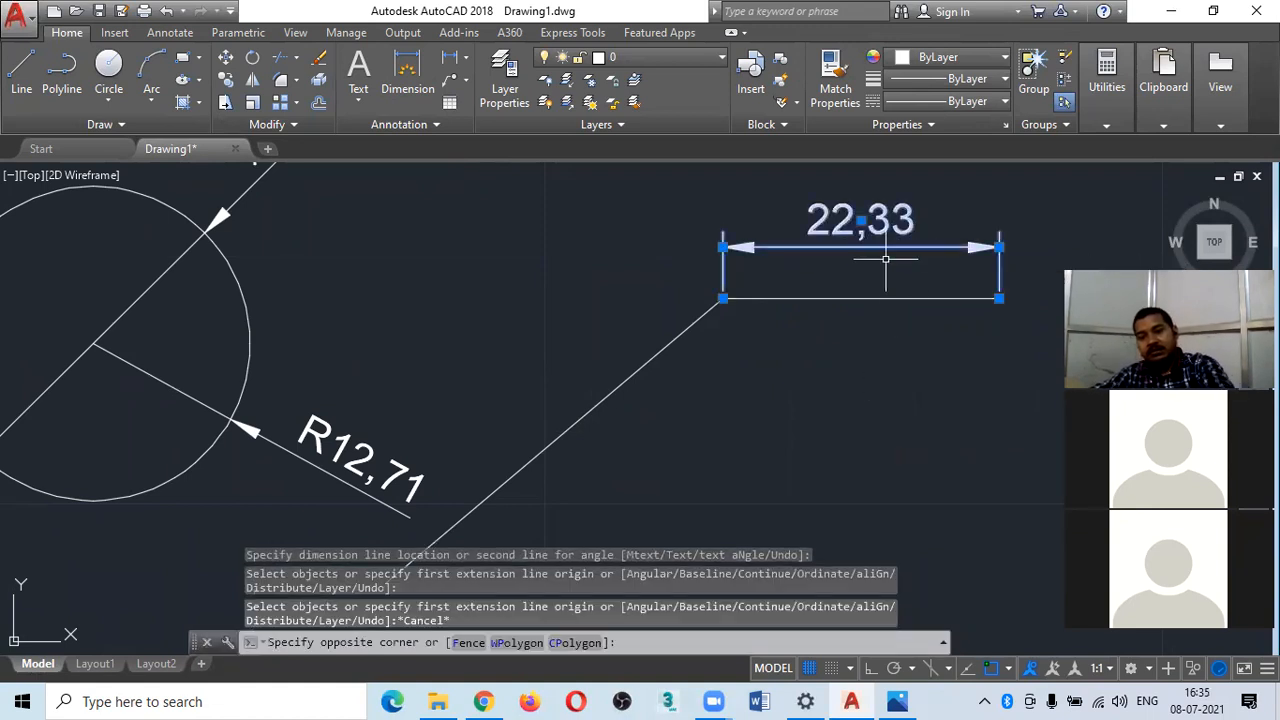
key(Delete)
- Dimension the horizontal line by selecting the line itself instead of its endpoints, placing the dimension above it
click(409, 80)
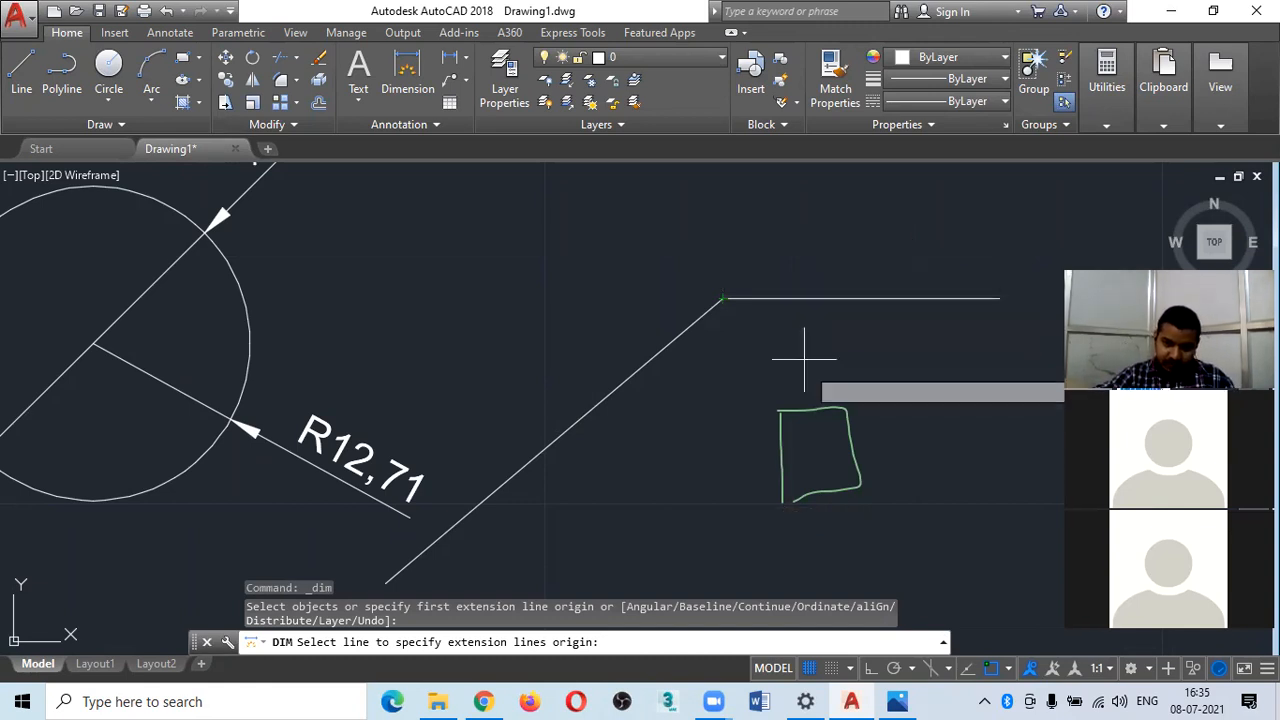
click(791, 297)
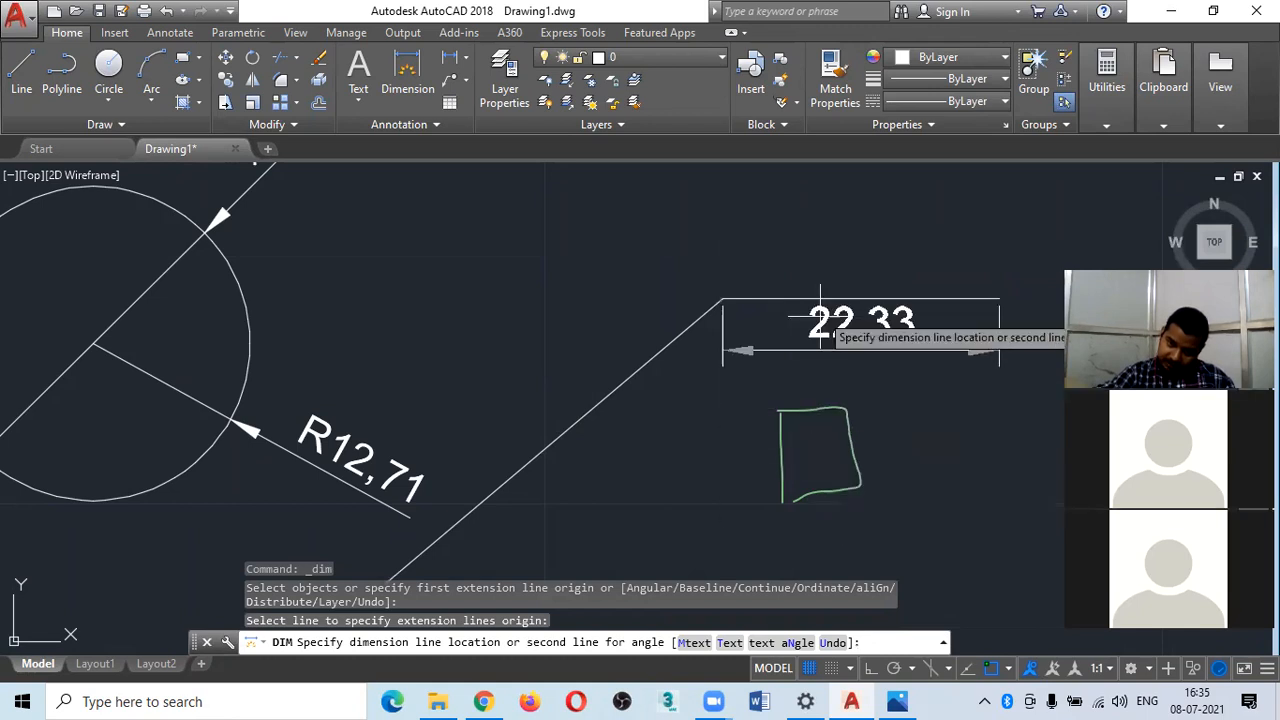
click(803, 243)
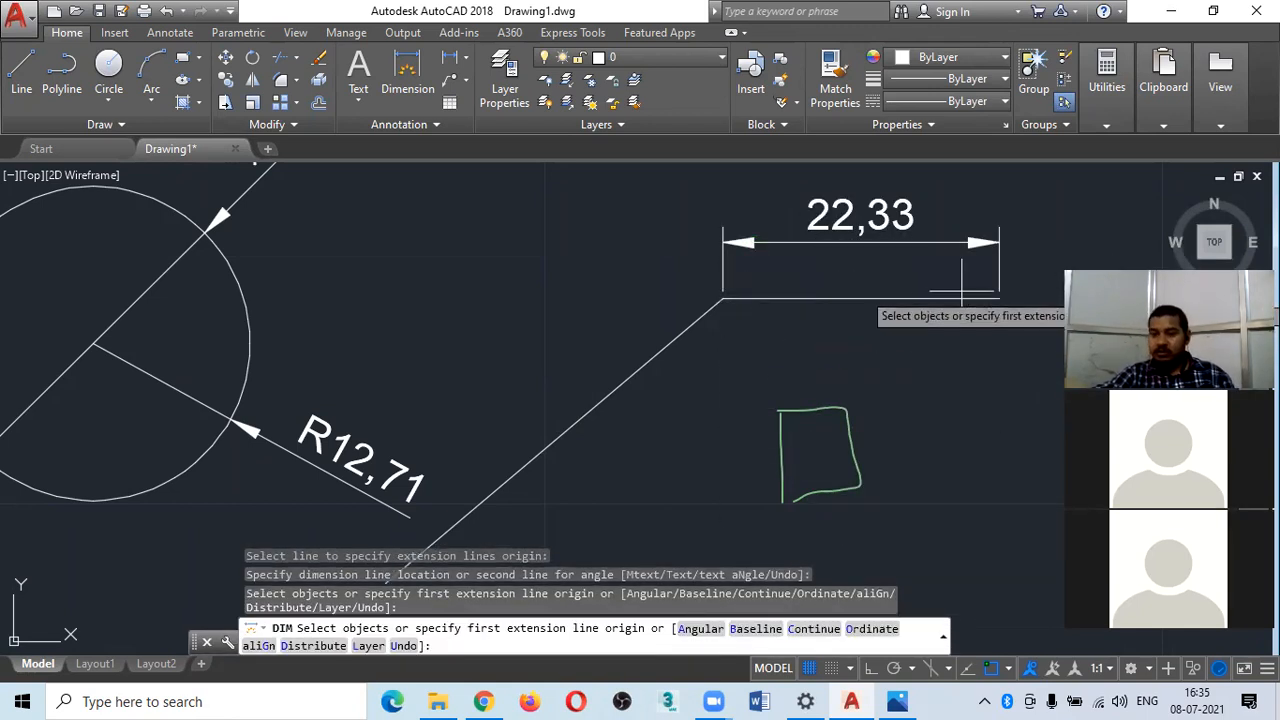
scroll(937, 266, down, 2)
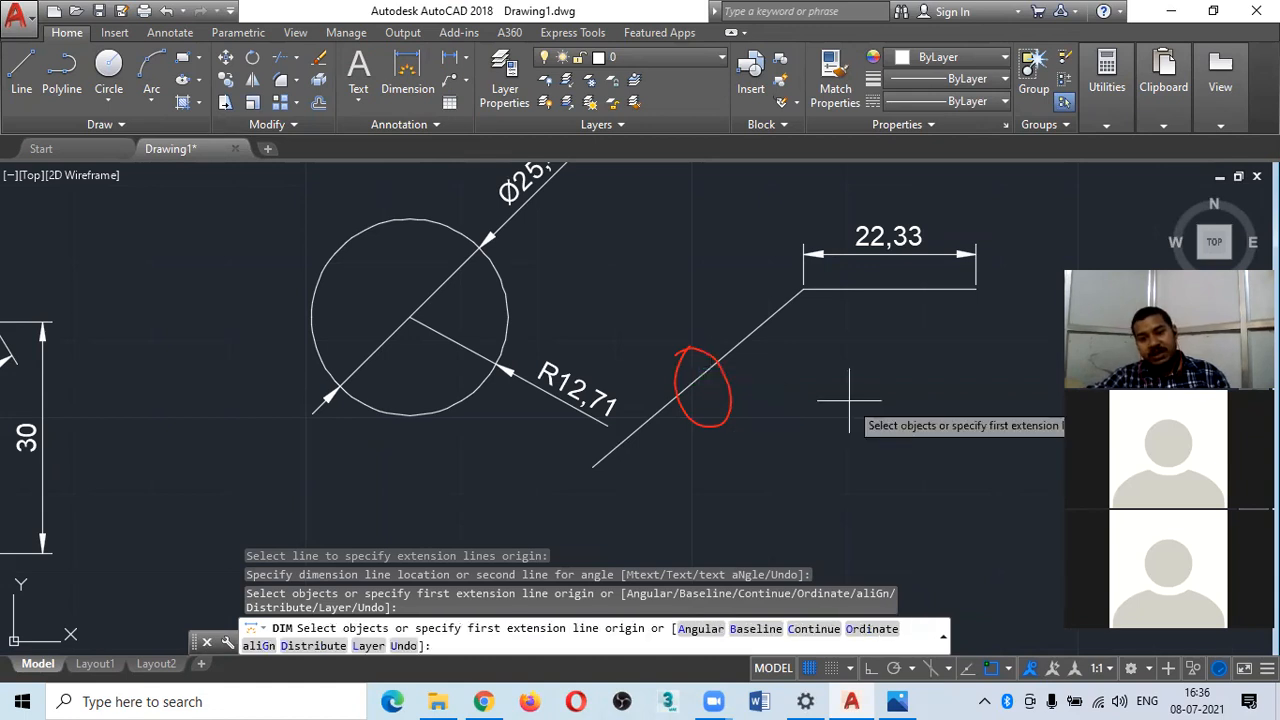
key(Return)
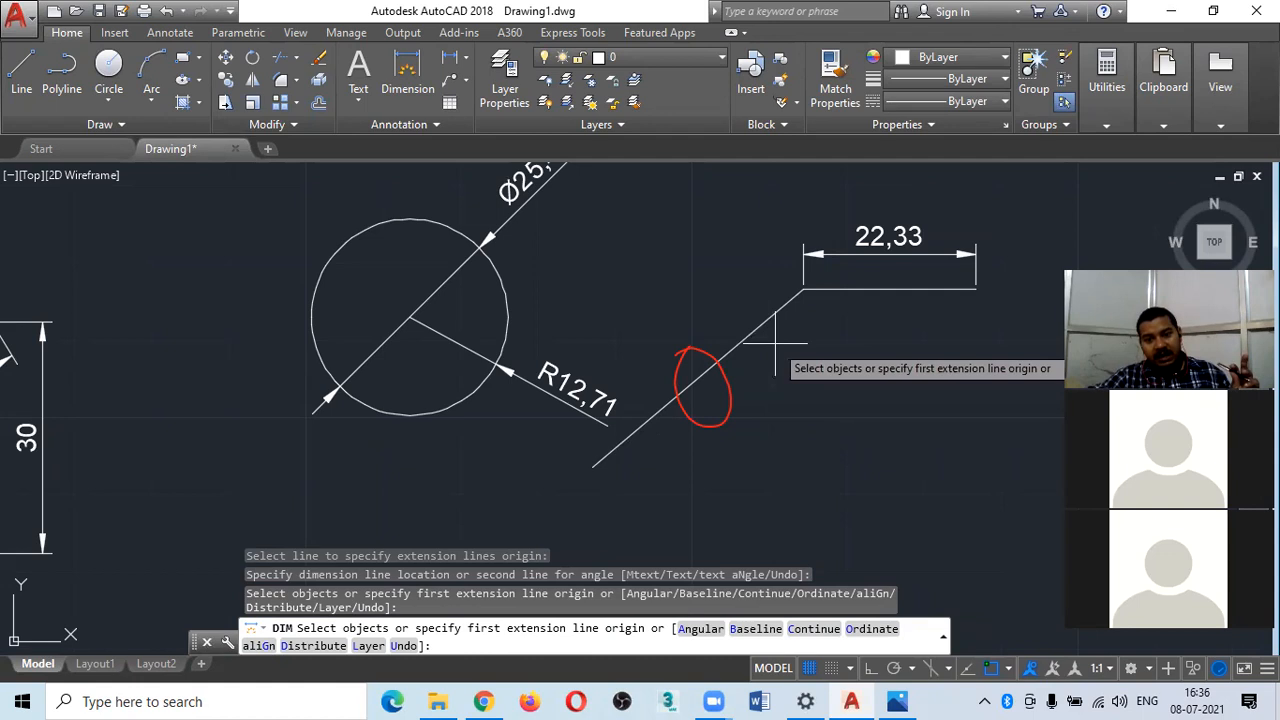
- Dimension the inclined line by selecting the line itself, placing the aligned dimension below it, and end the Dimension command
scroll(777, 343, up, 2)
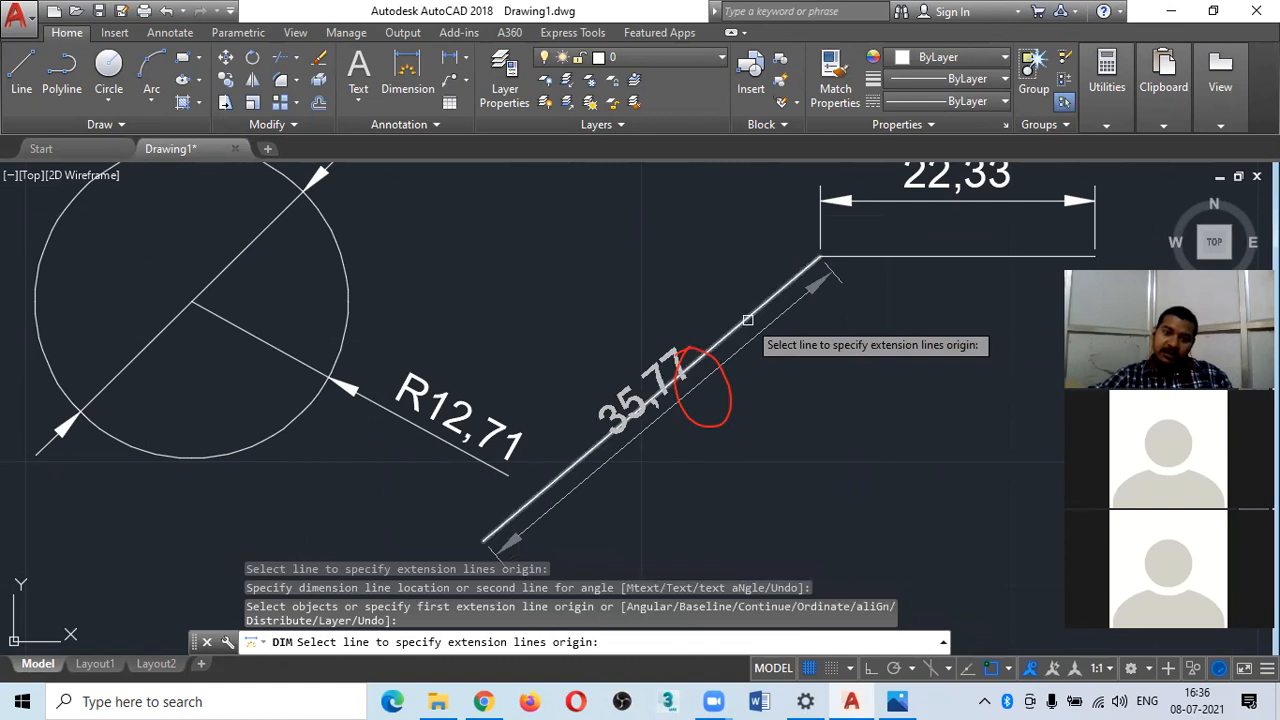
click(748, 320)
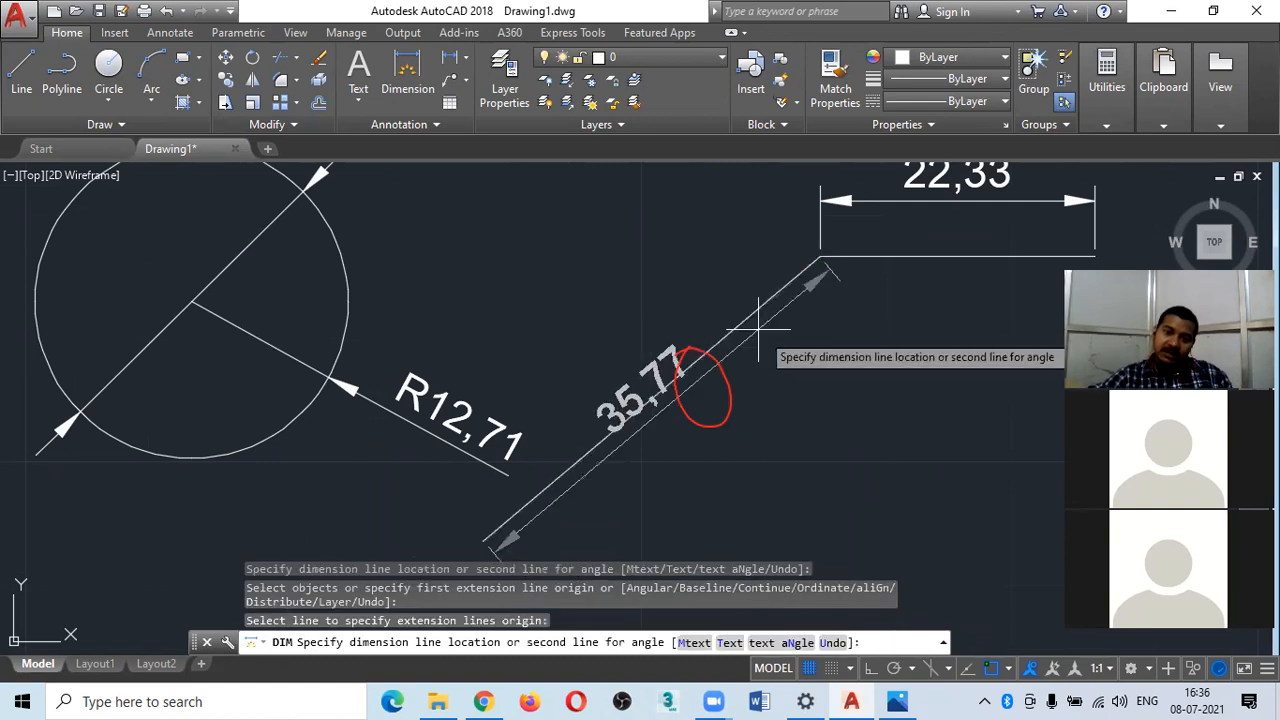
click(796, 366)
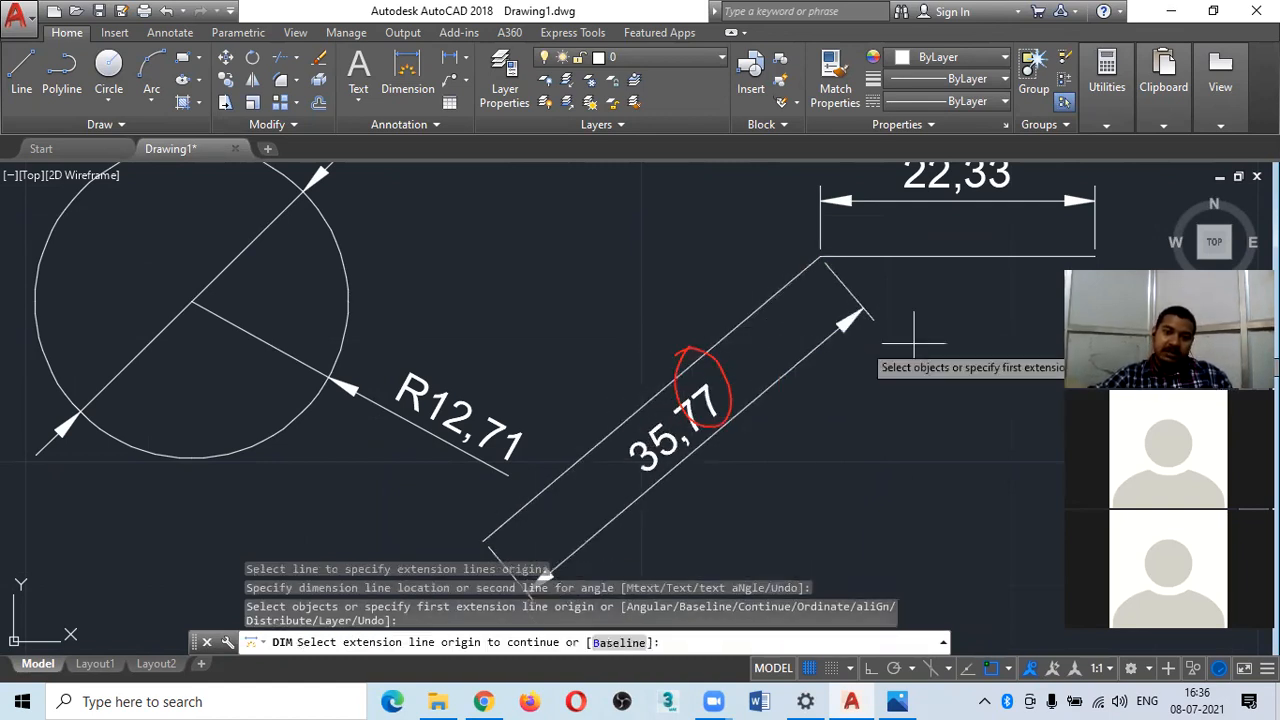
scroll(870, 345, down, 4)
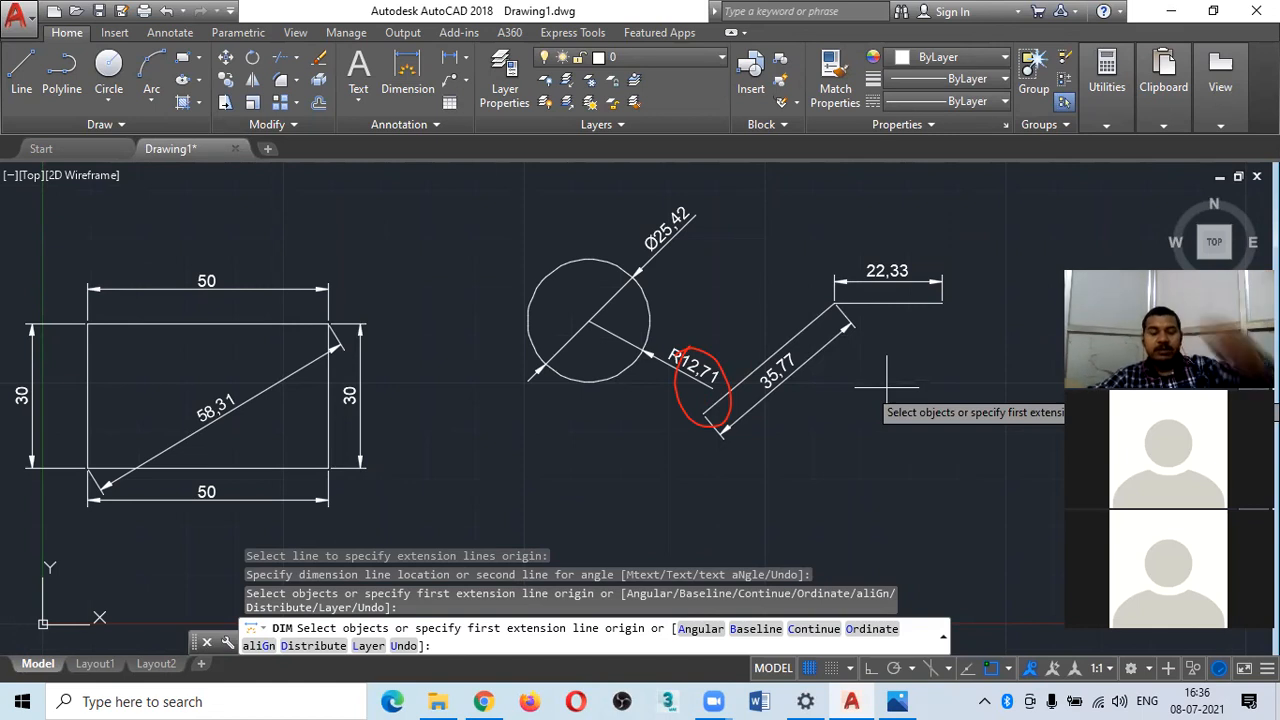
key(Escape)
key(Escape)
- Delete the circle, the connected lines, the rectangle and all their dimensions to clear the drawing
click(998, 228)
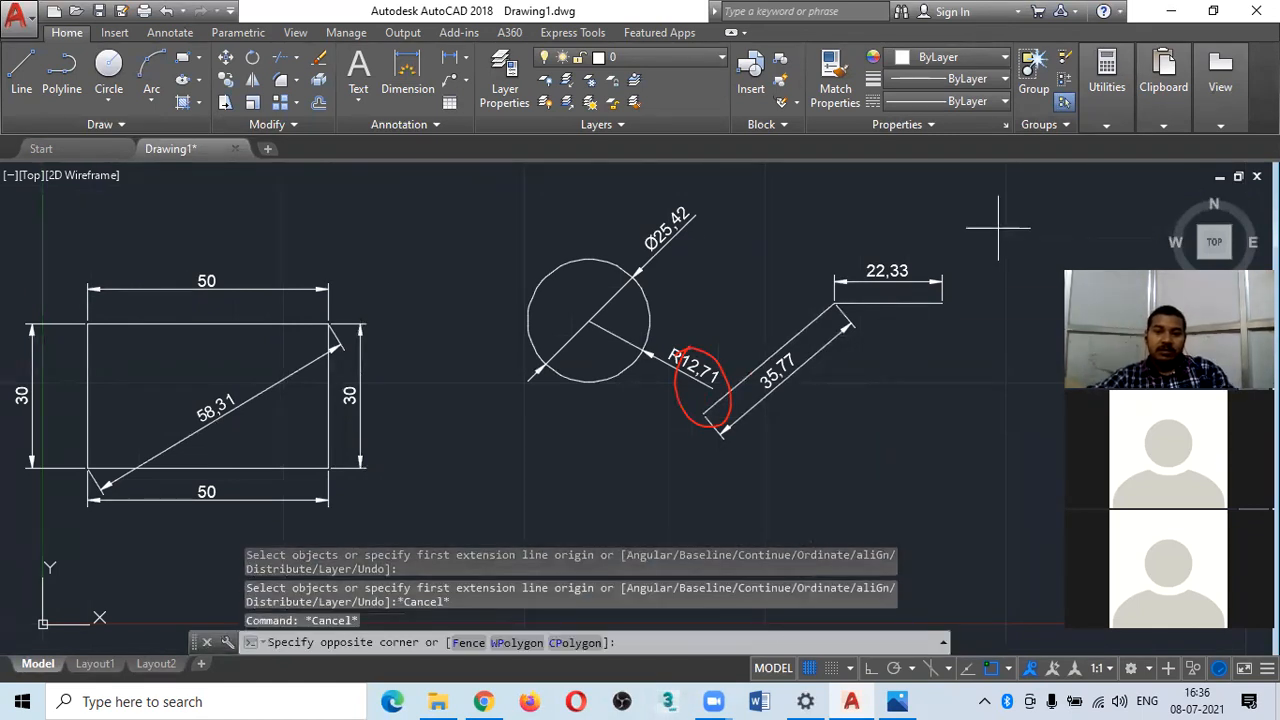
click(523, 458)
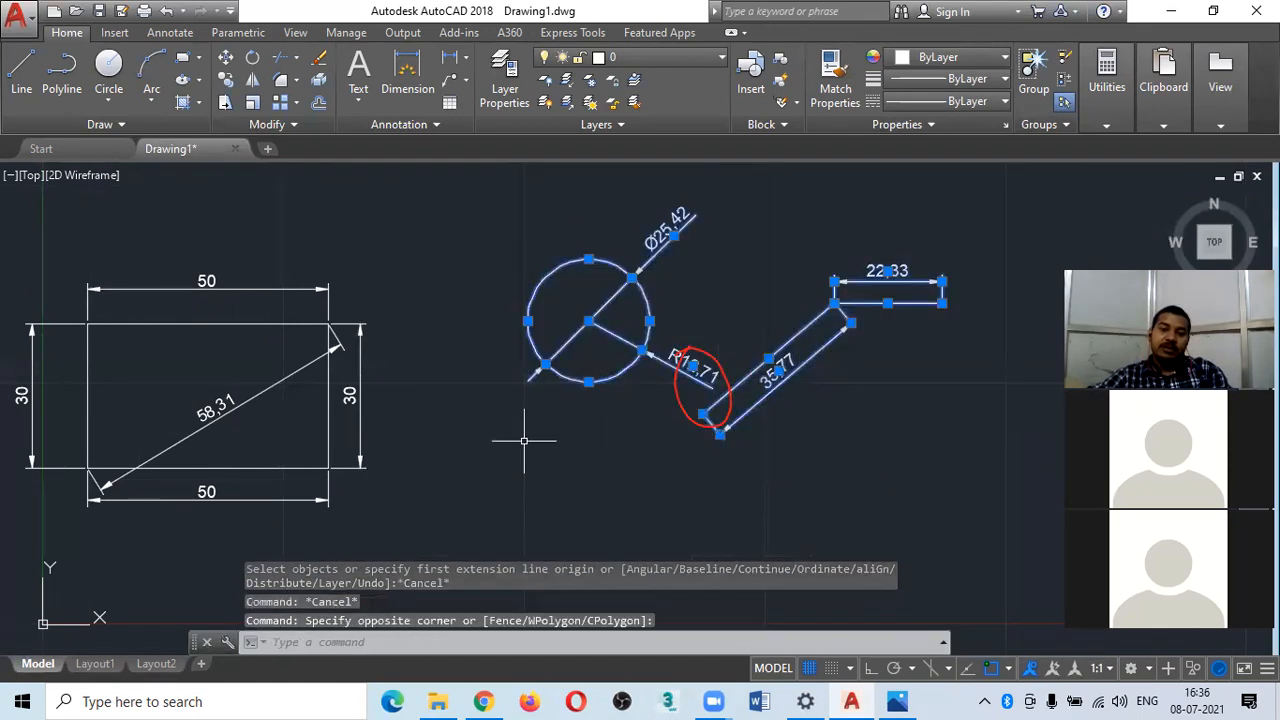
click(461, 267)
click(18, 524)
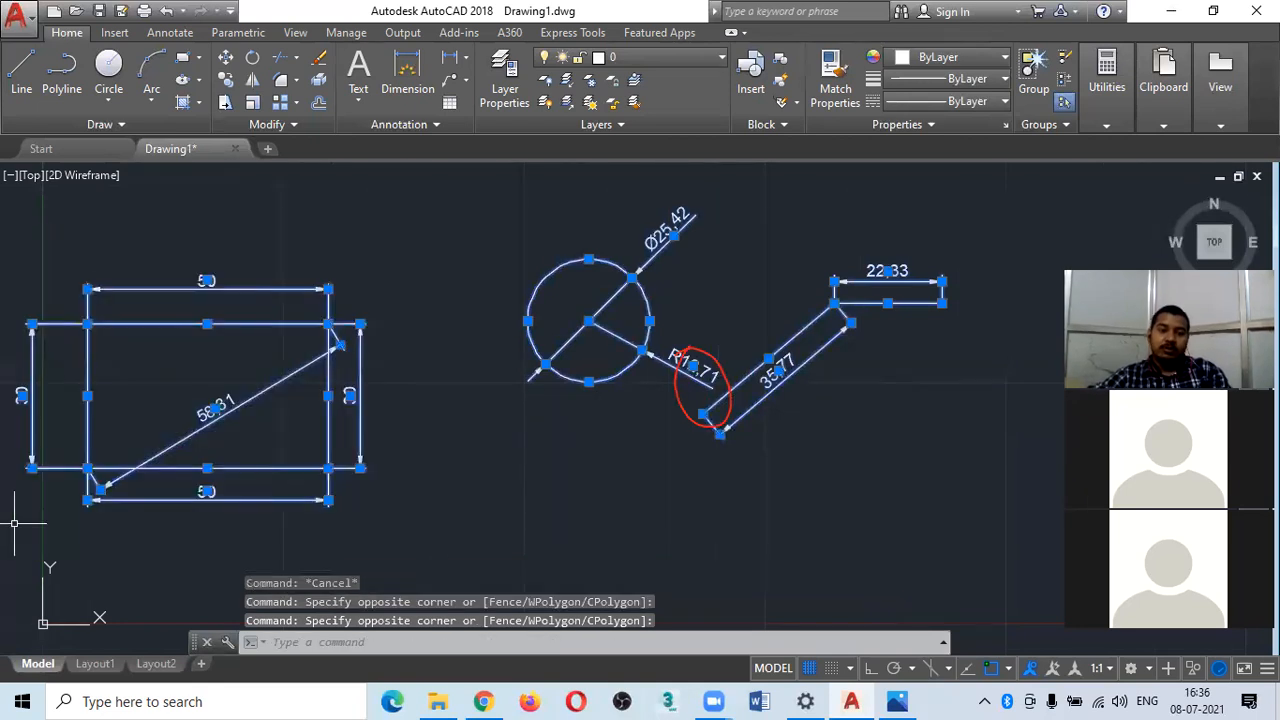
key(Delete)
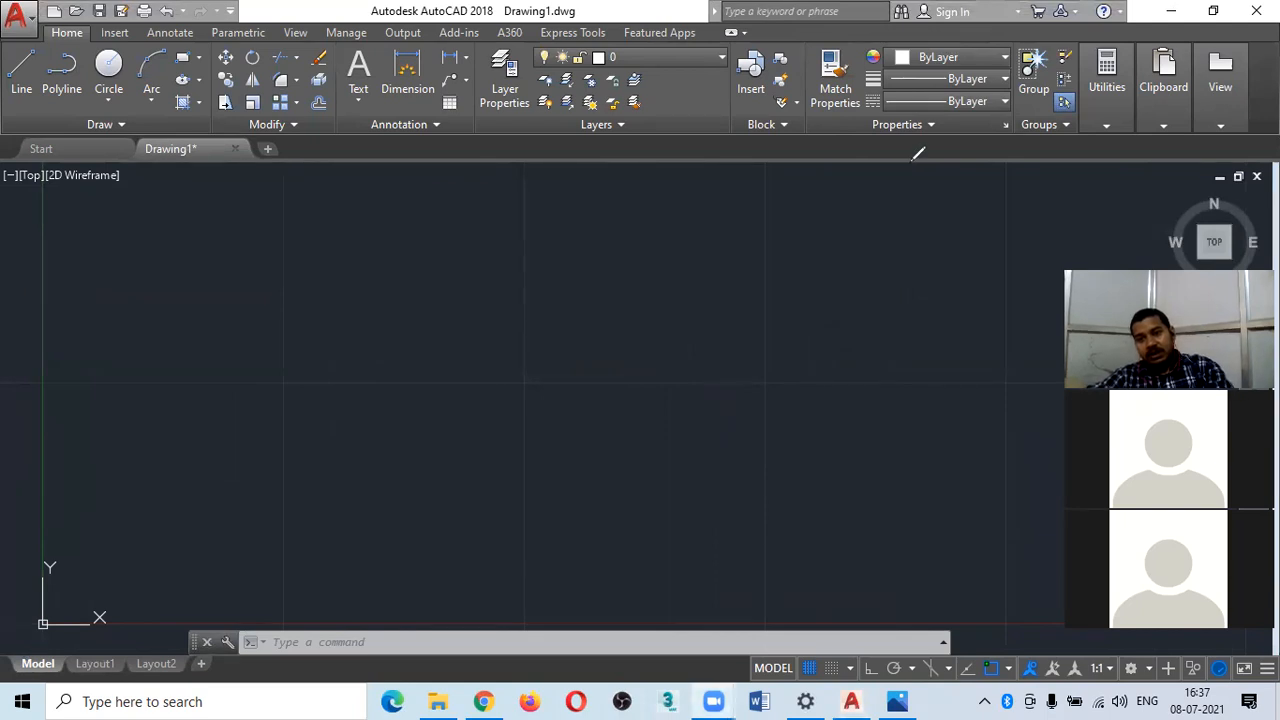
- Start the Line command in the empty drawing
click(22, 80)
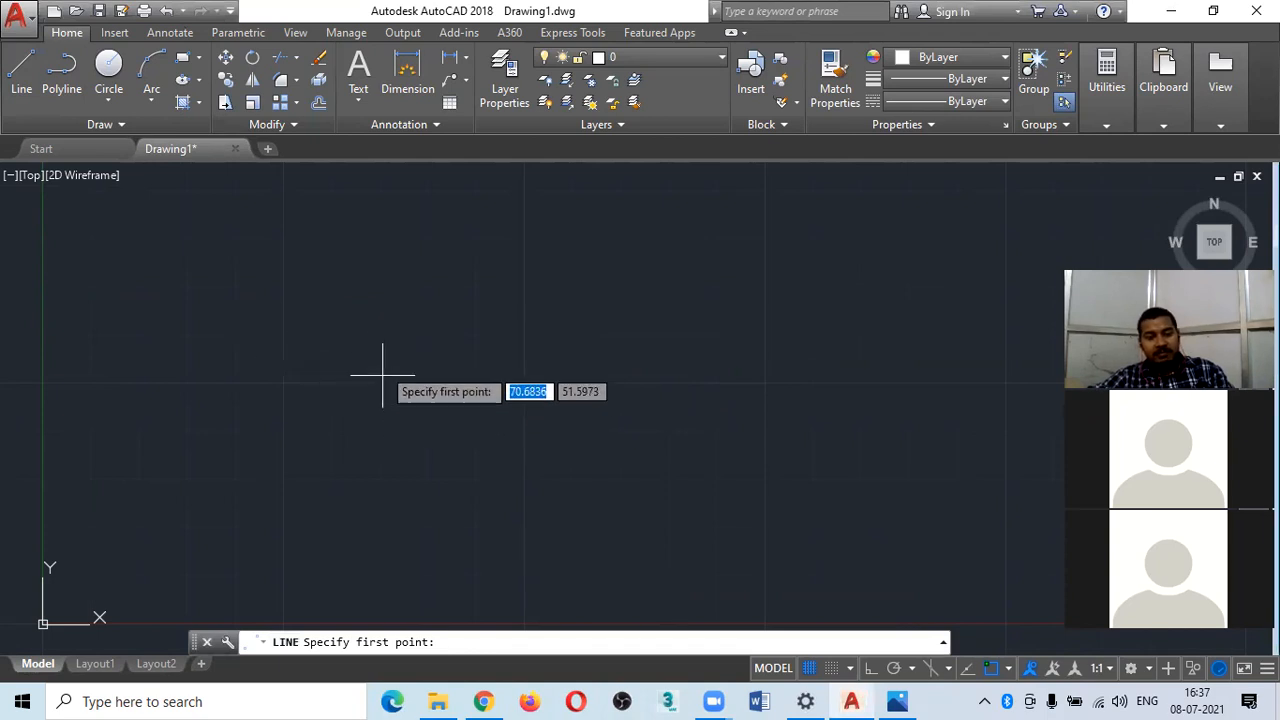